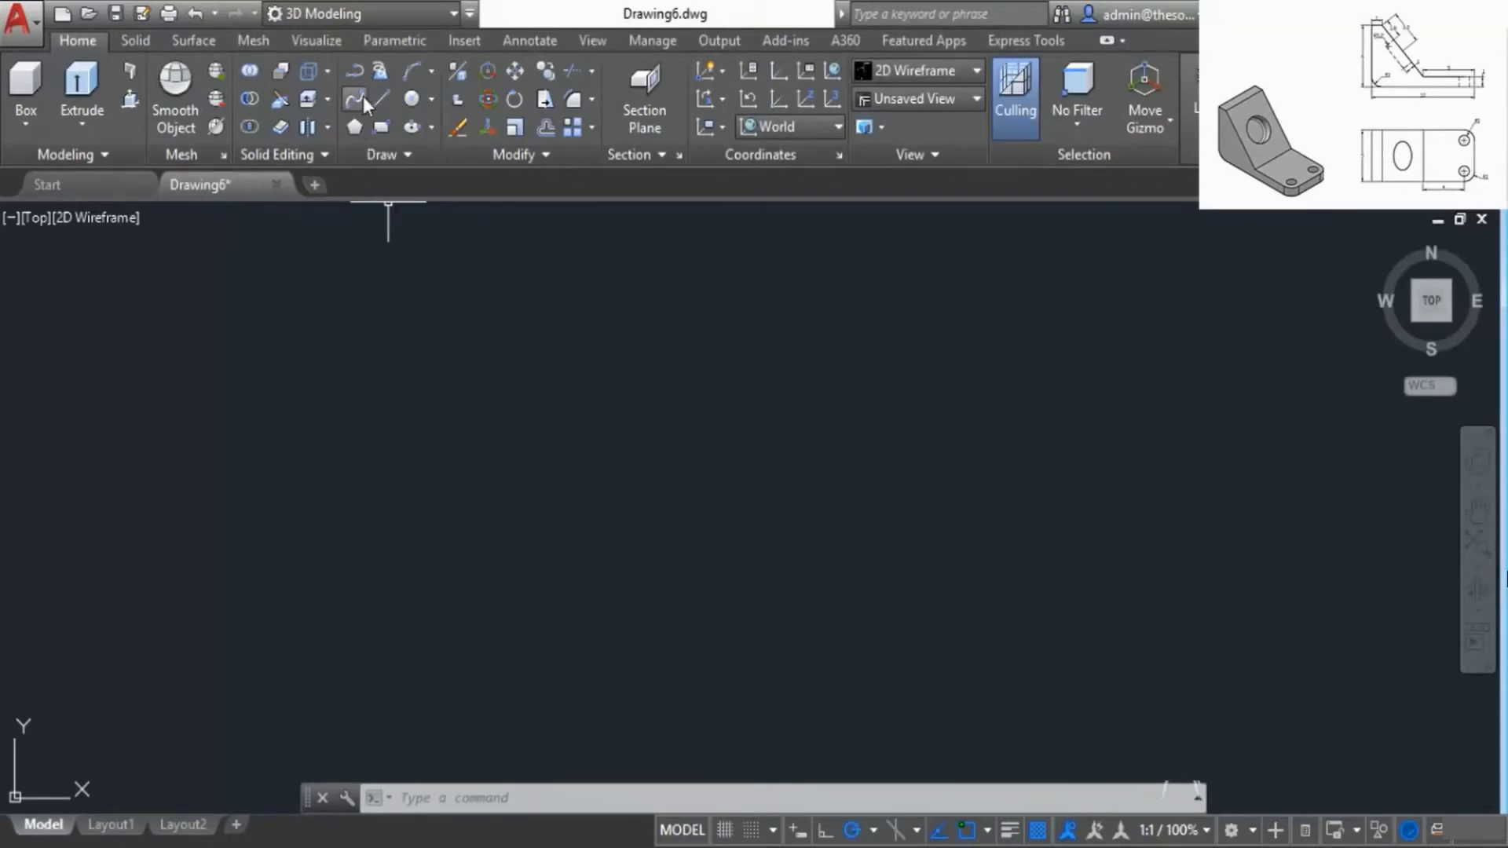
# - Start the profile polyline with a 1-unit horizontal segment and a 6-unit segment down
pyautogui.click(353, 72)
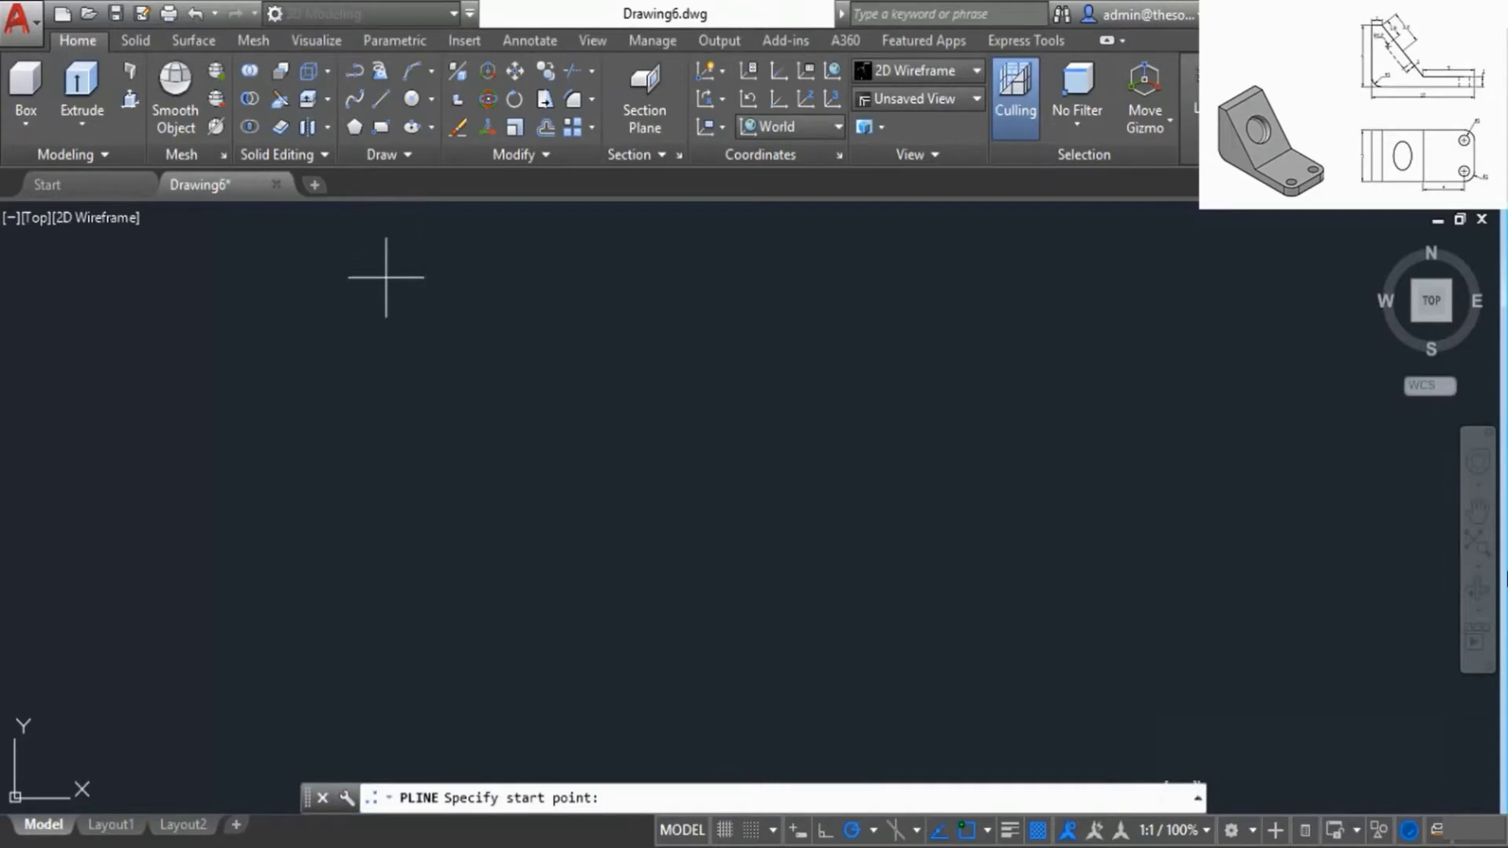
pyautogui.click(491, 402)
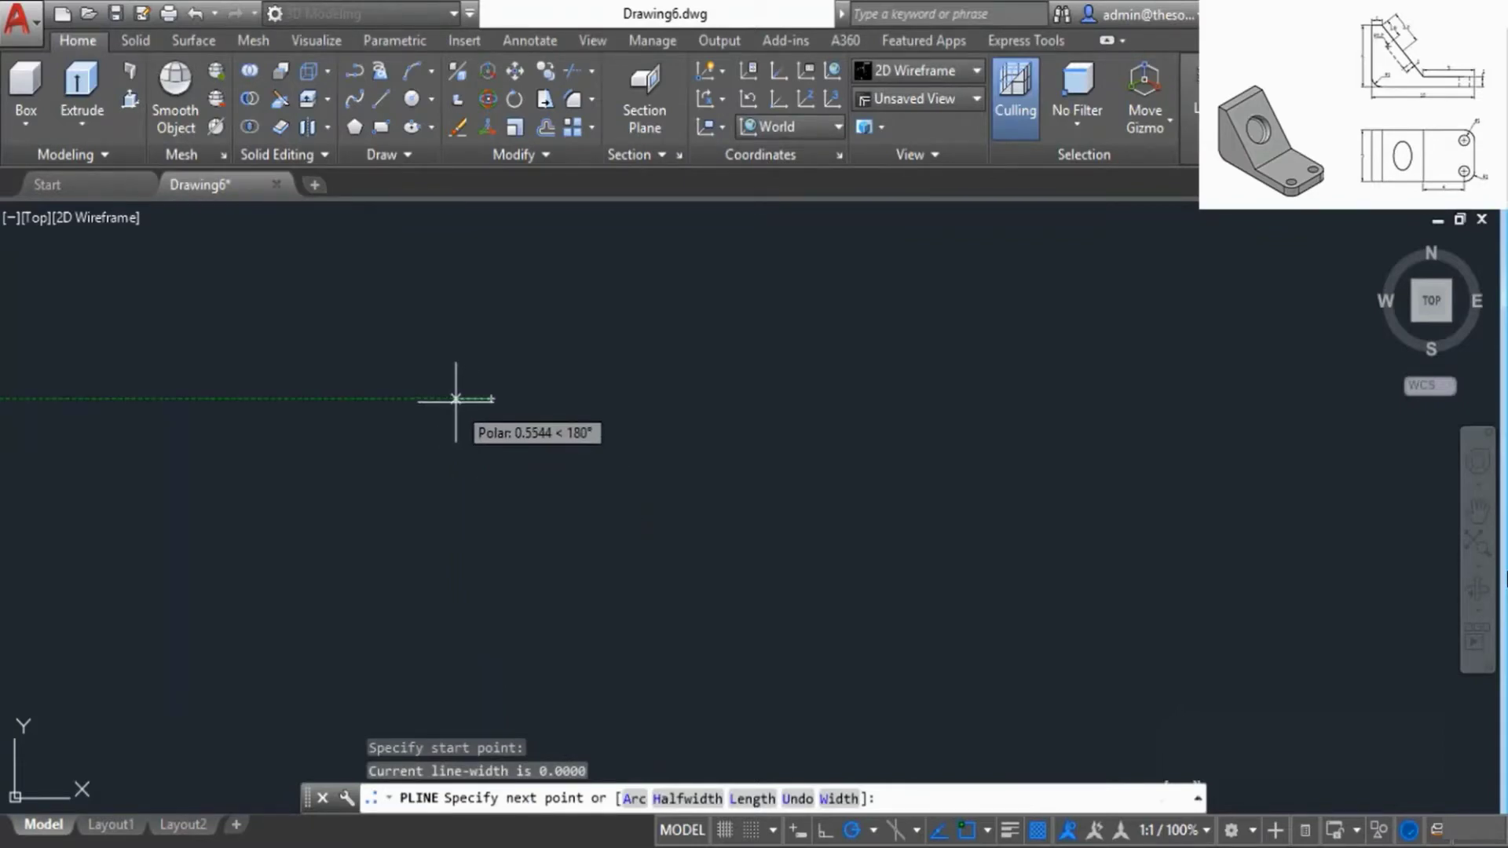
pyautogui.write('1')
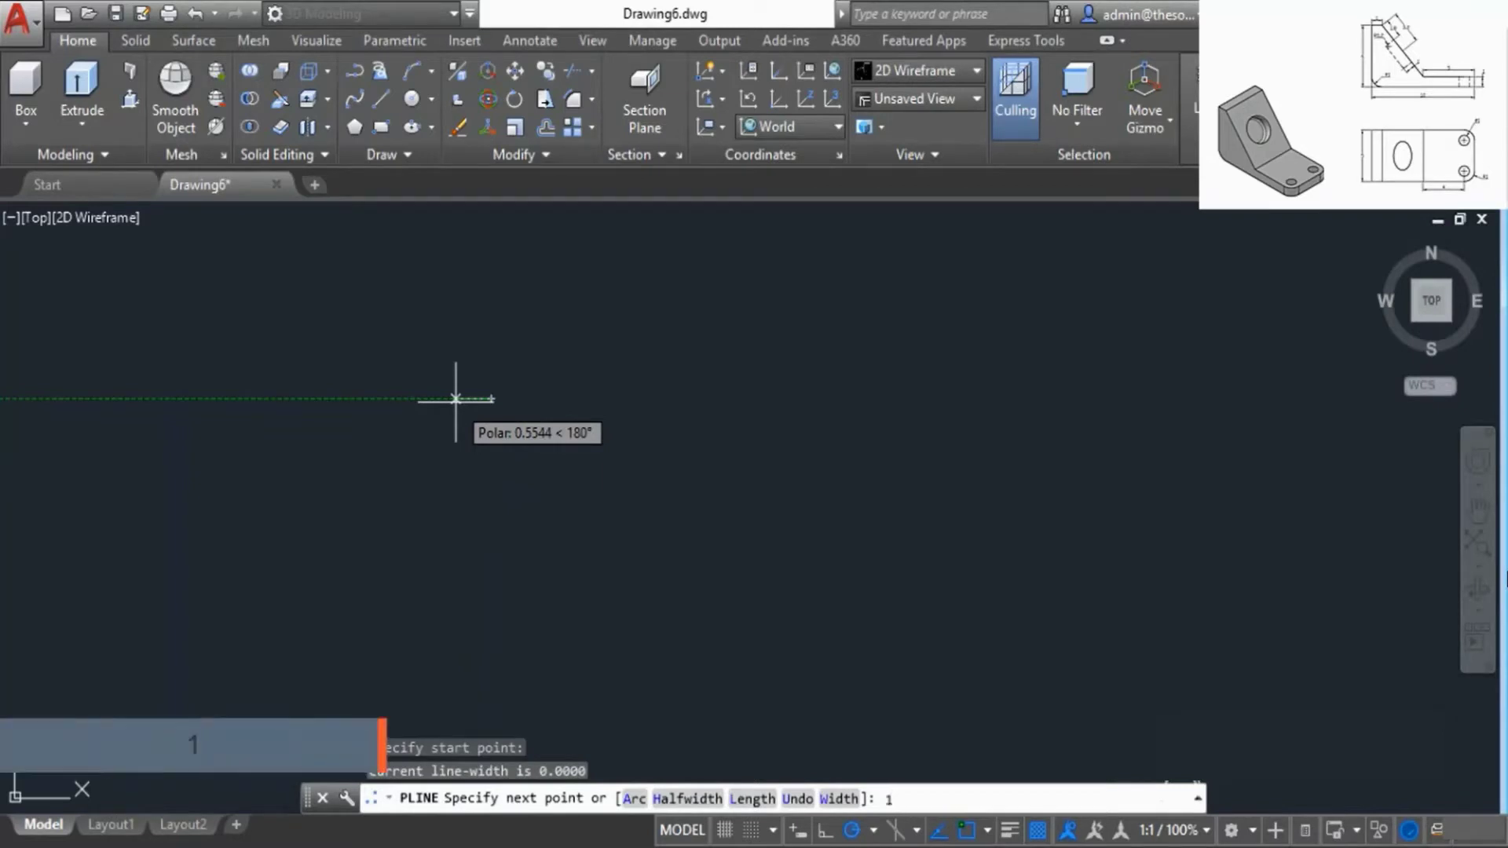
pyautogui.press('Return')
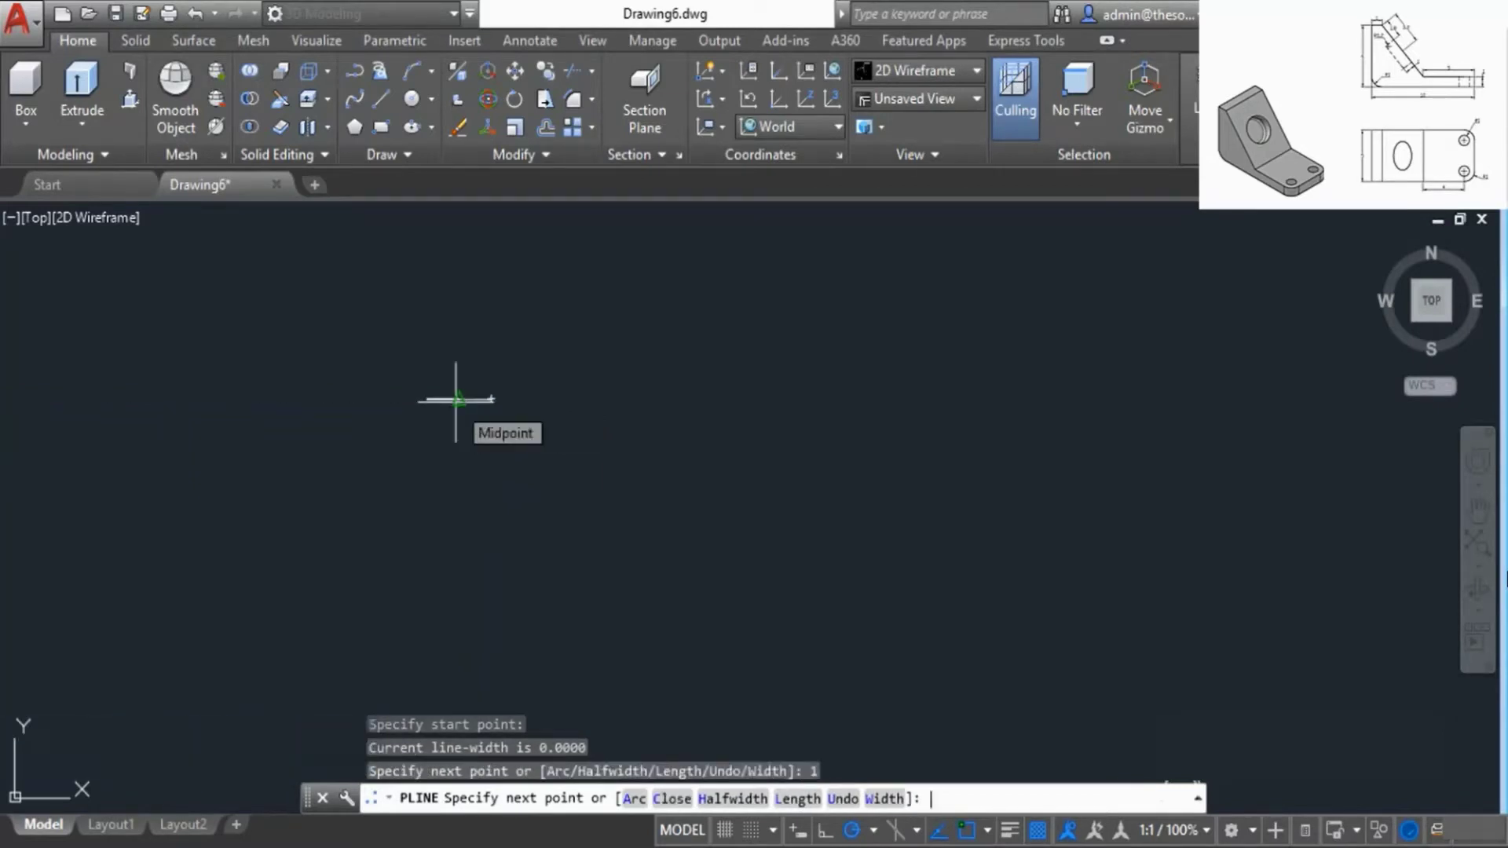
pyautogui.moveTo(457, 475); pyautogui.dragTo(532, 387, button='middle')
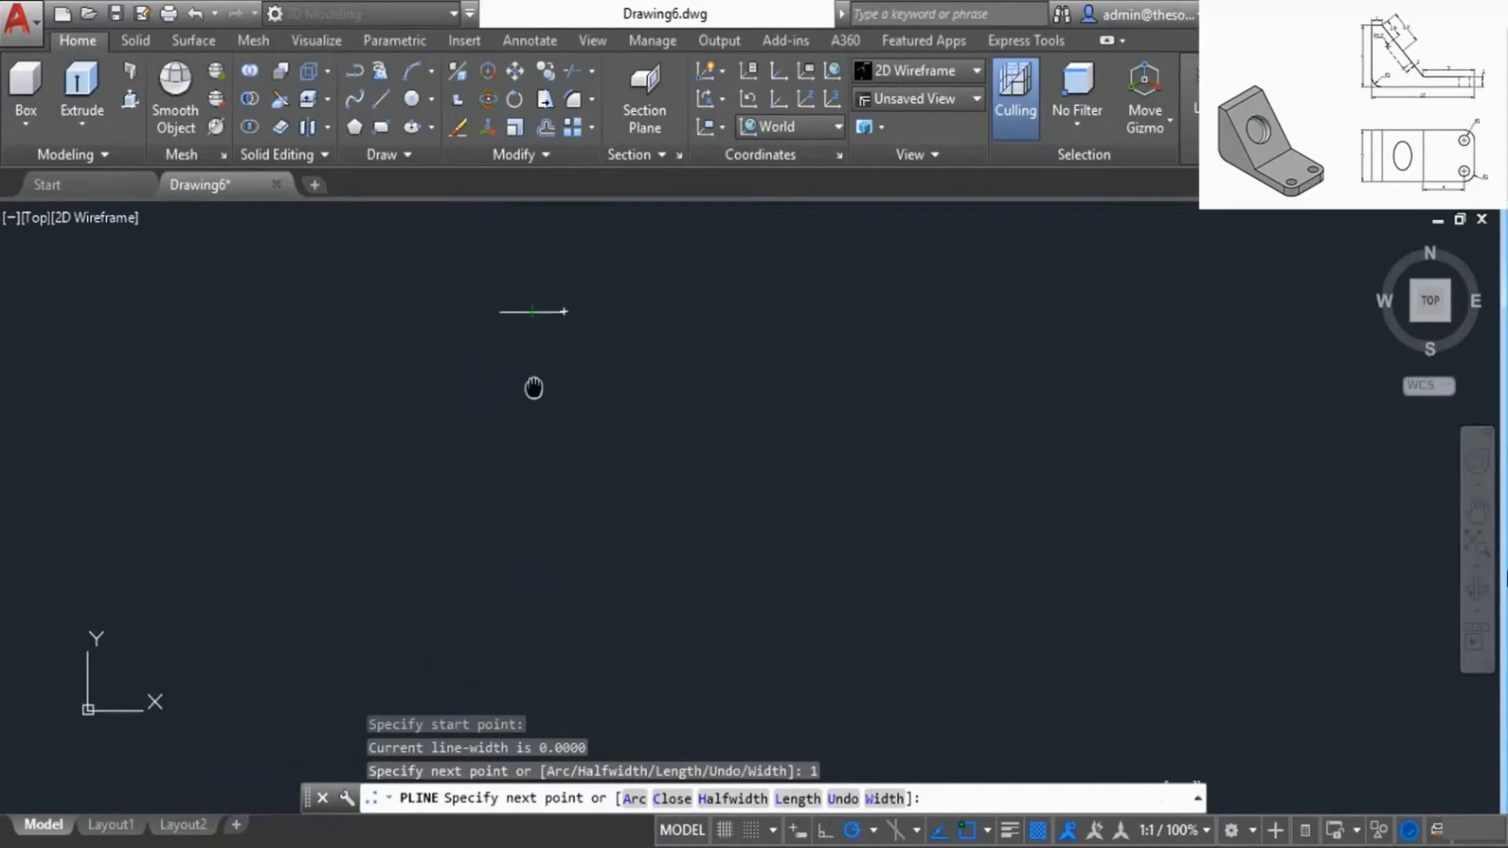
pyautogui.write('6')
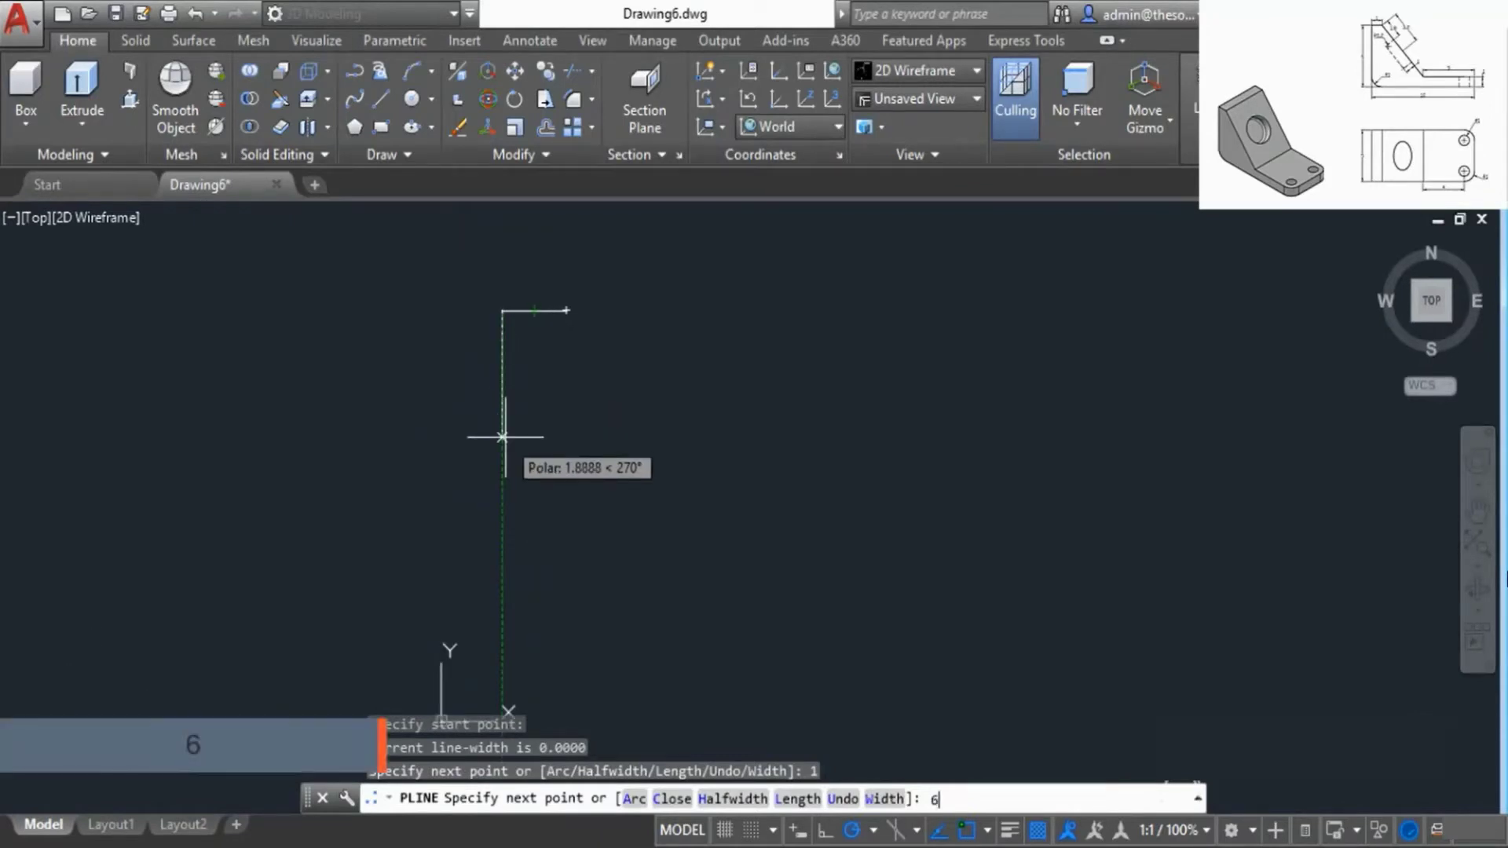
pyautogui.press('Return')
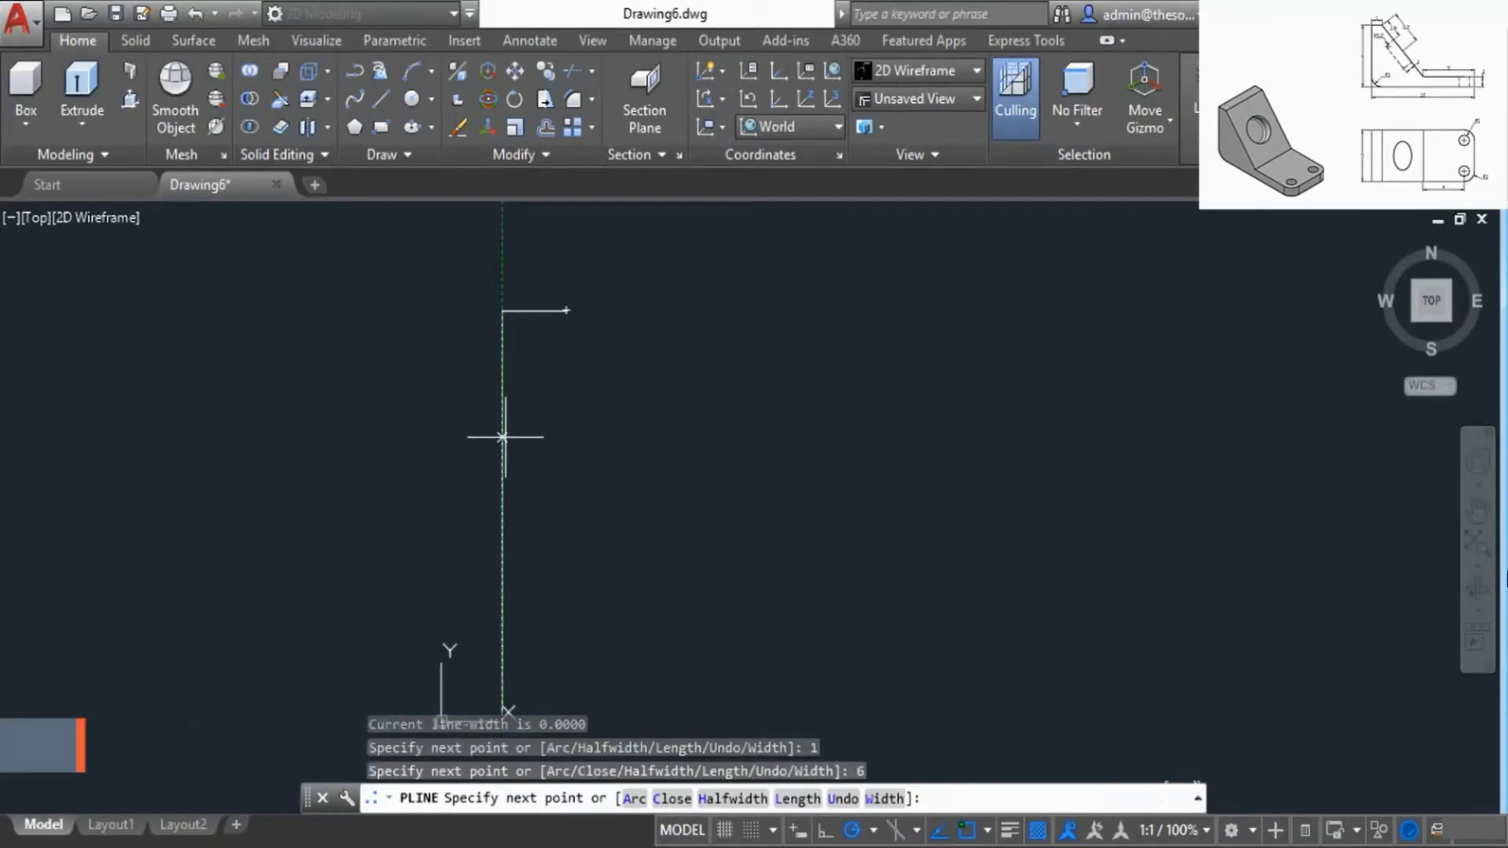
# - Continue with 10, 1 and 5-unit segments, then a diagonal to the top, and finish the polyline
pyautogui.scroll(-1, 503, 437)
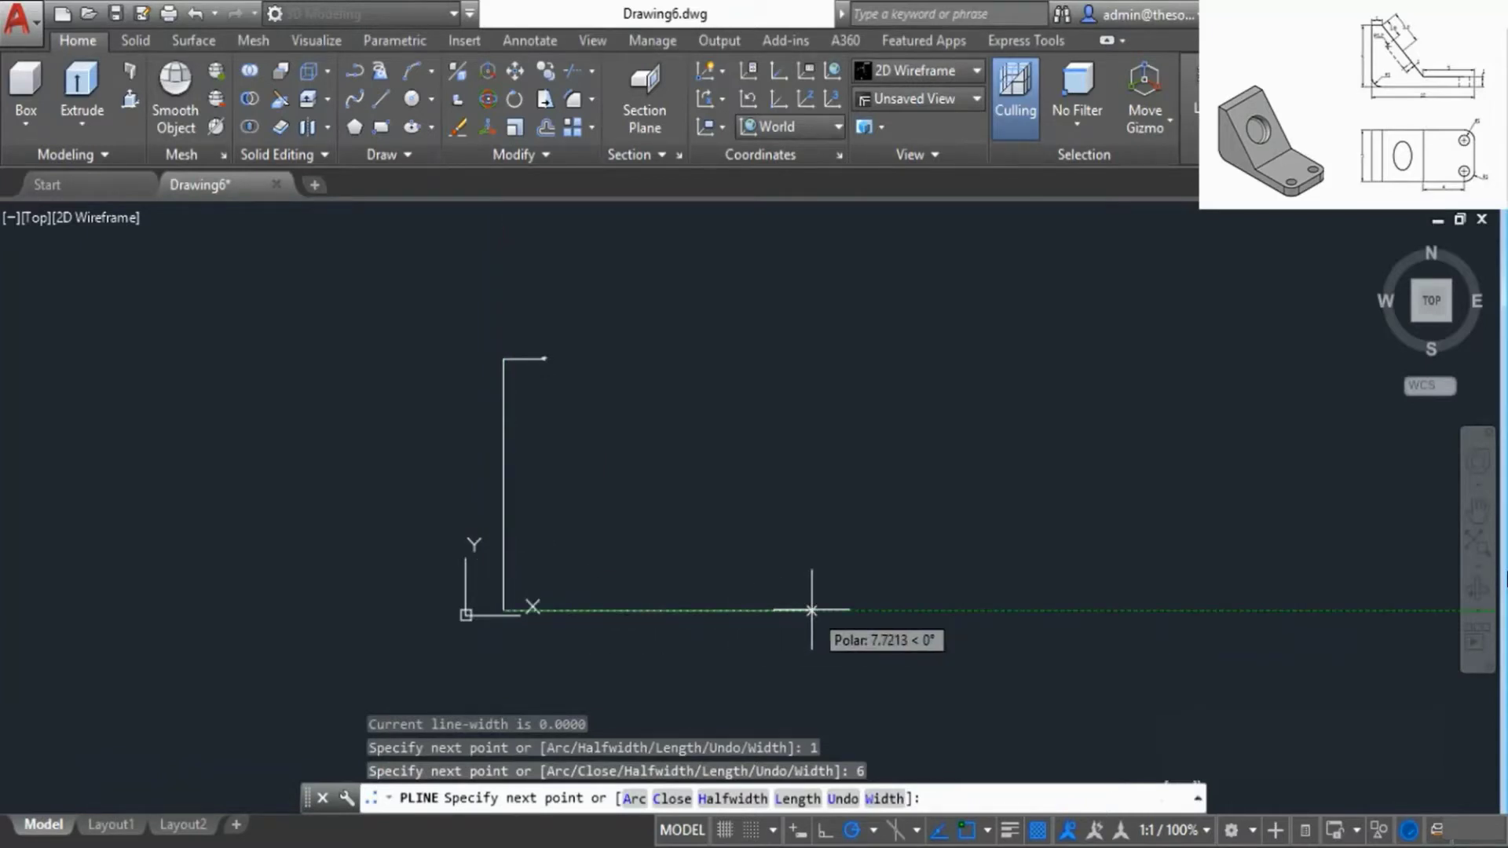
pyautogui.write('10')
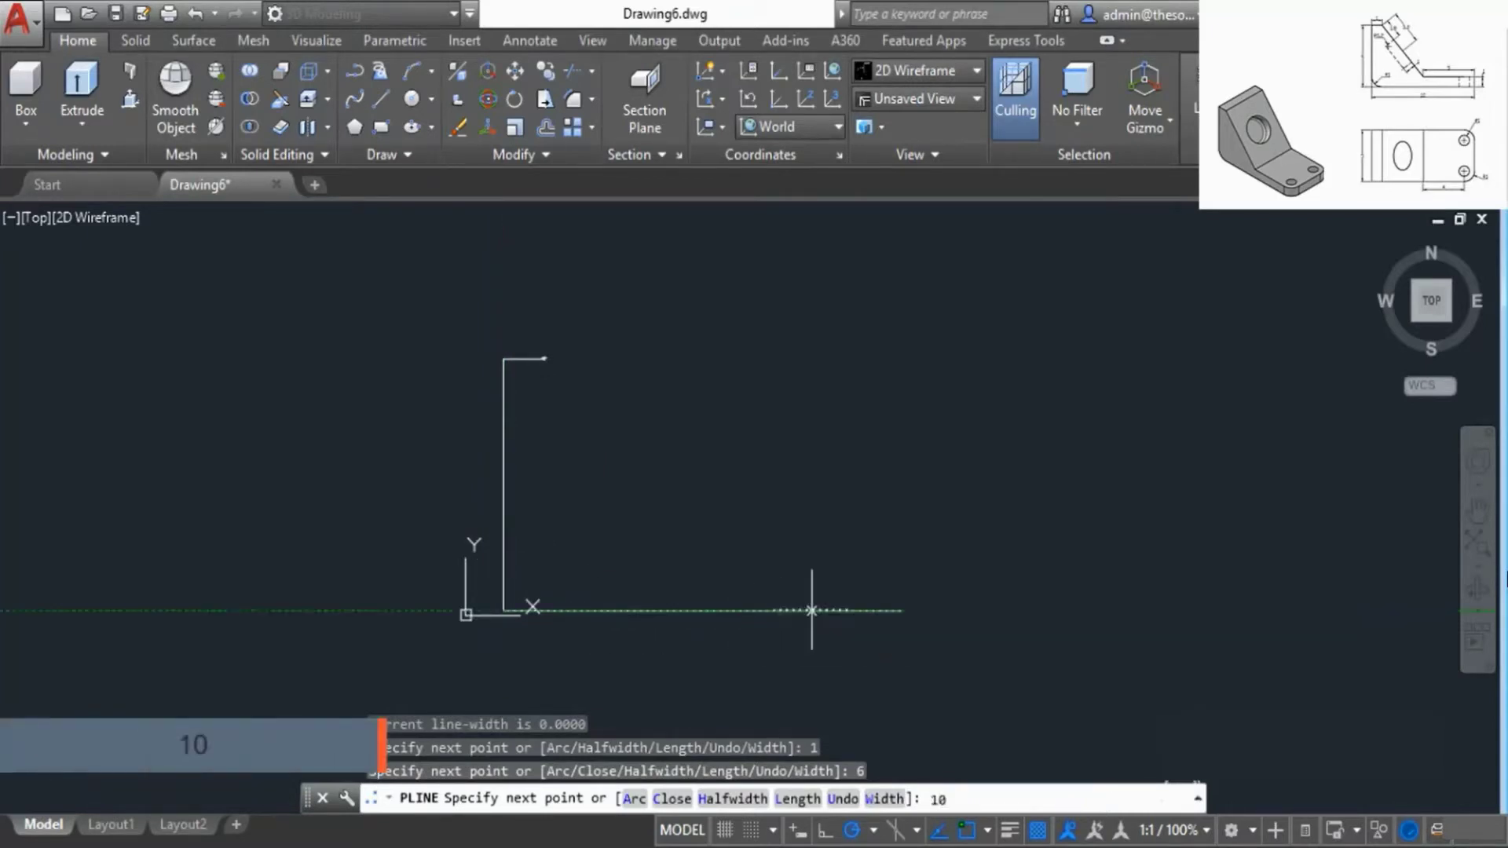
pyautogui.press('Return')
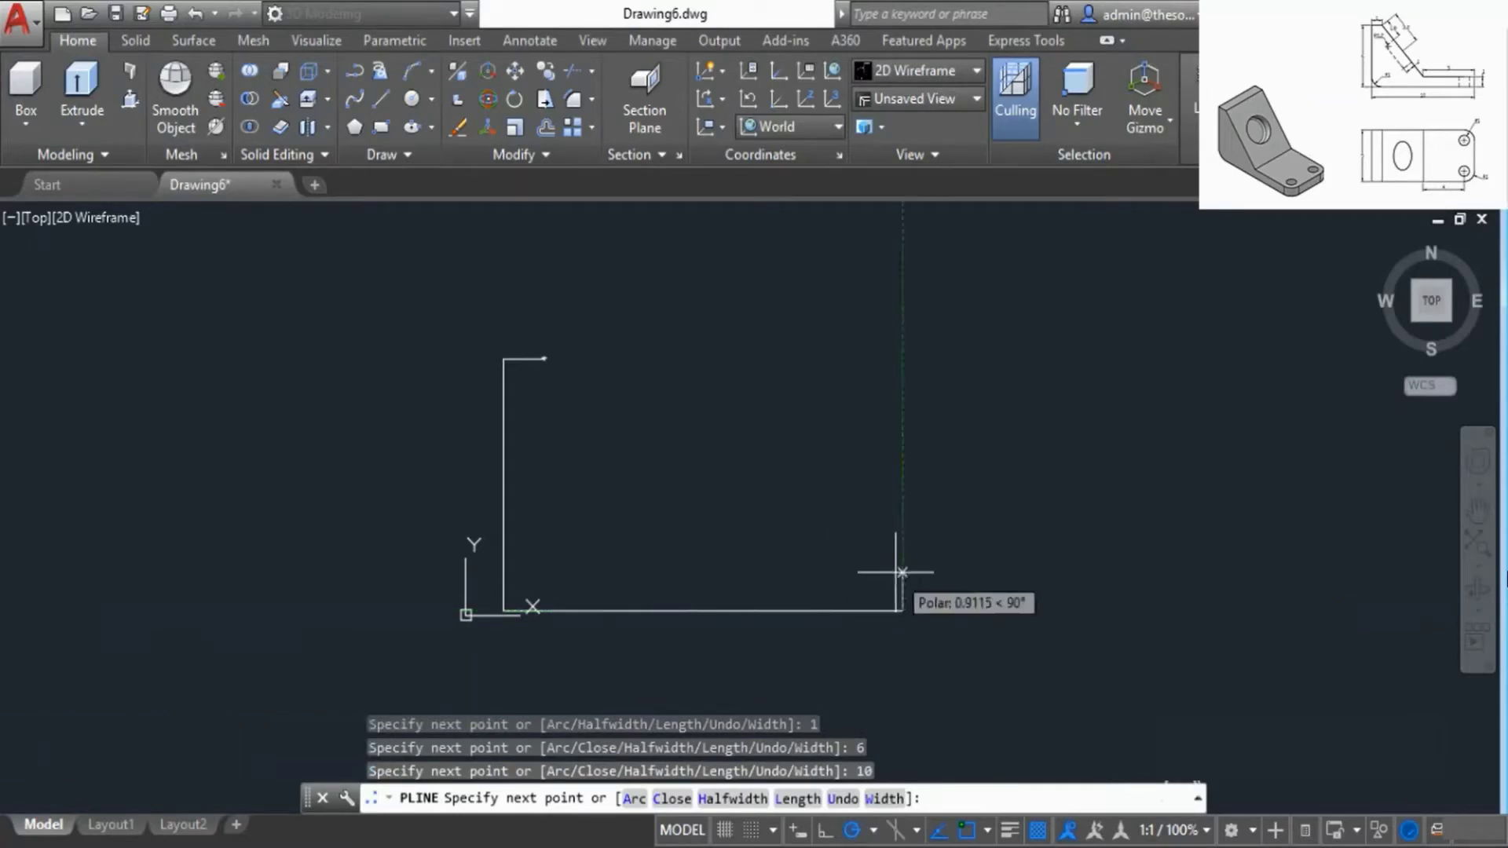
pyautogui.write('1')
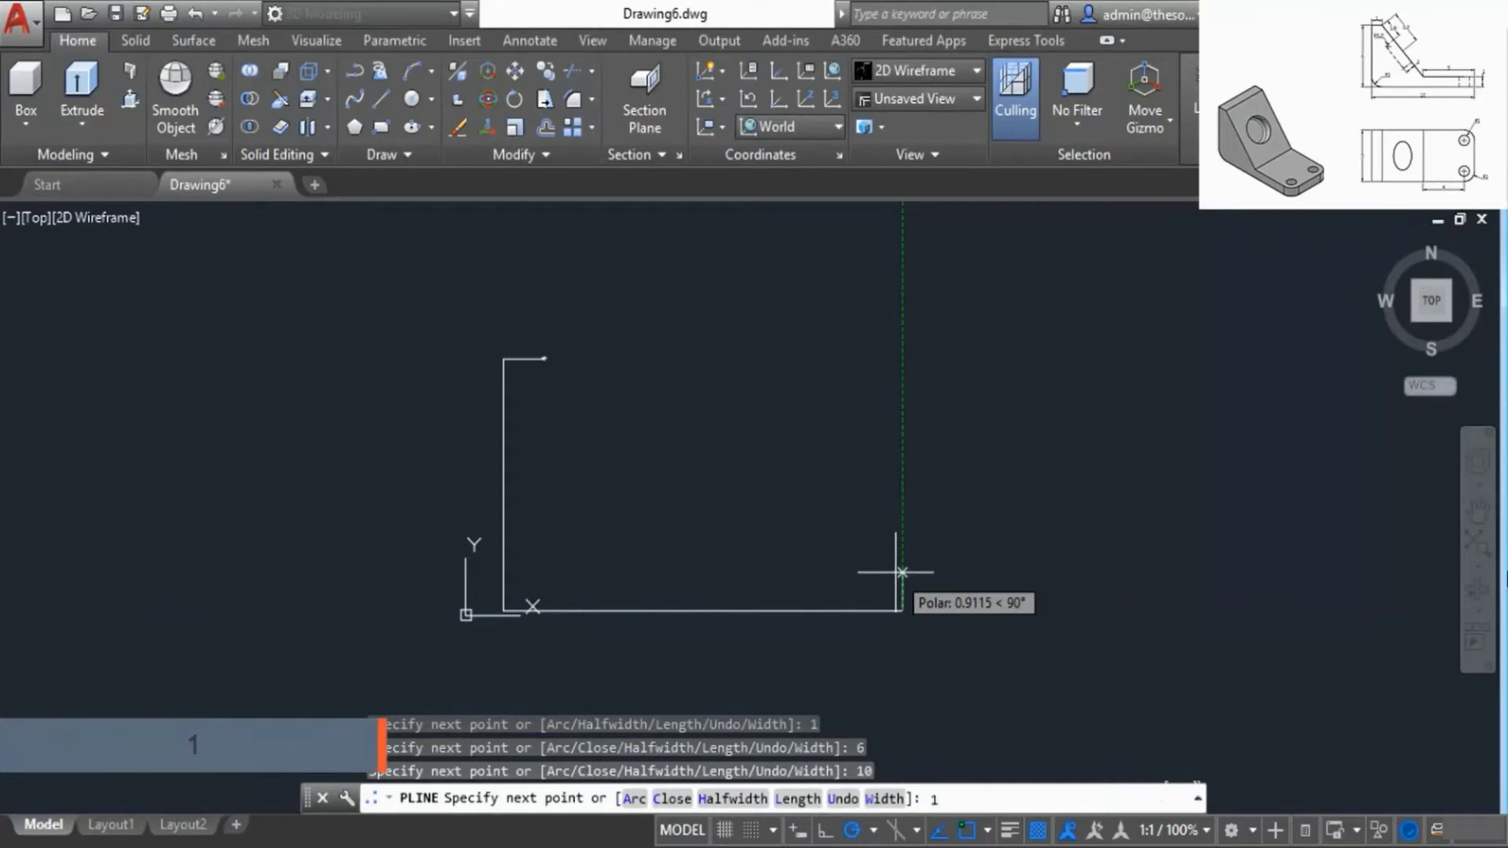
pyautogui.press('Return')
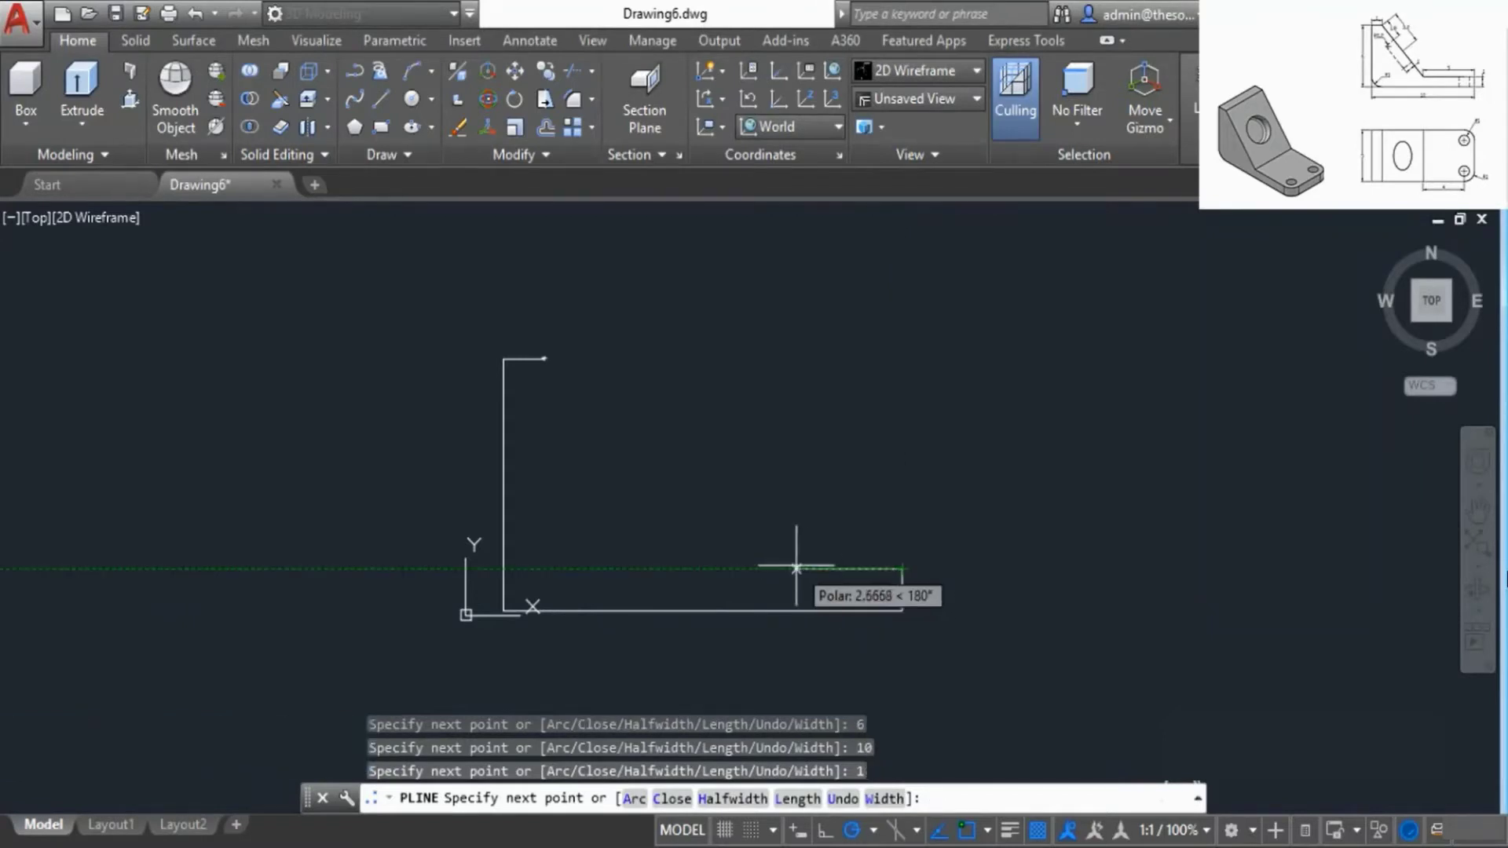
pyautogui.write('5')
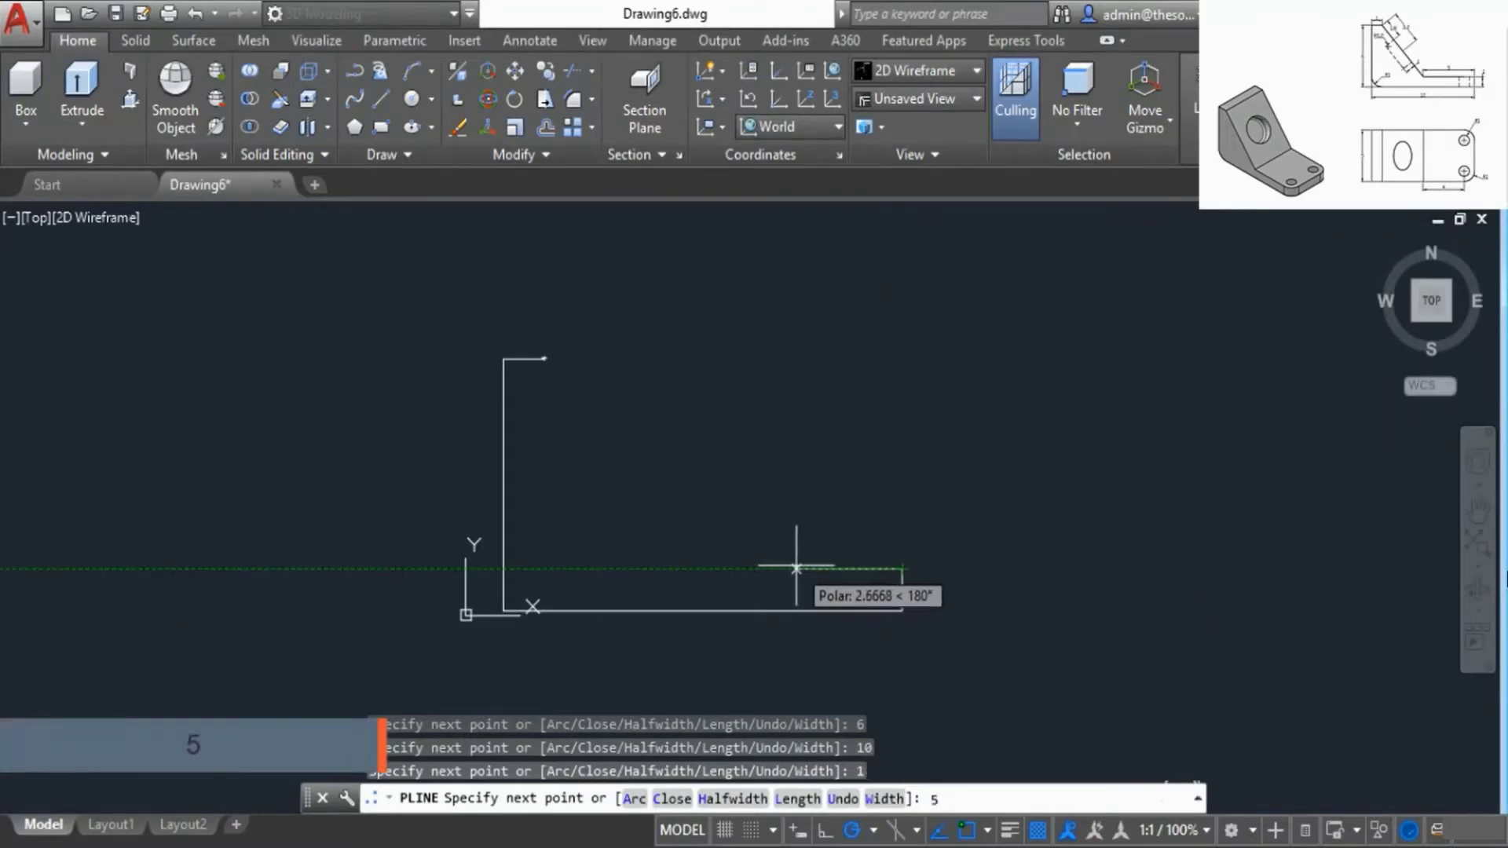
pyautogui.press('Return')
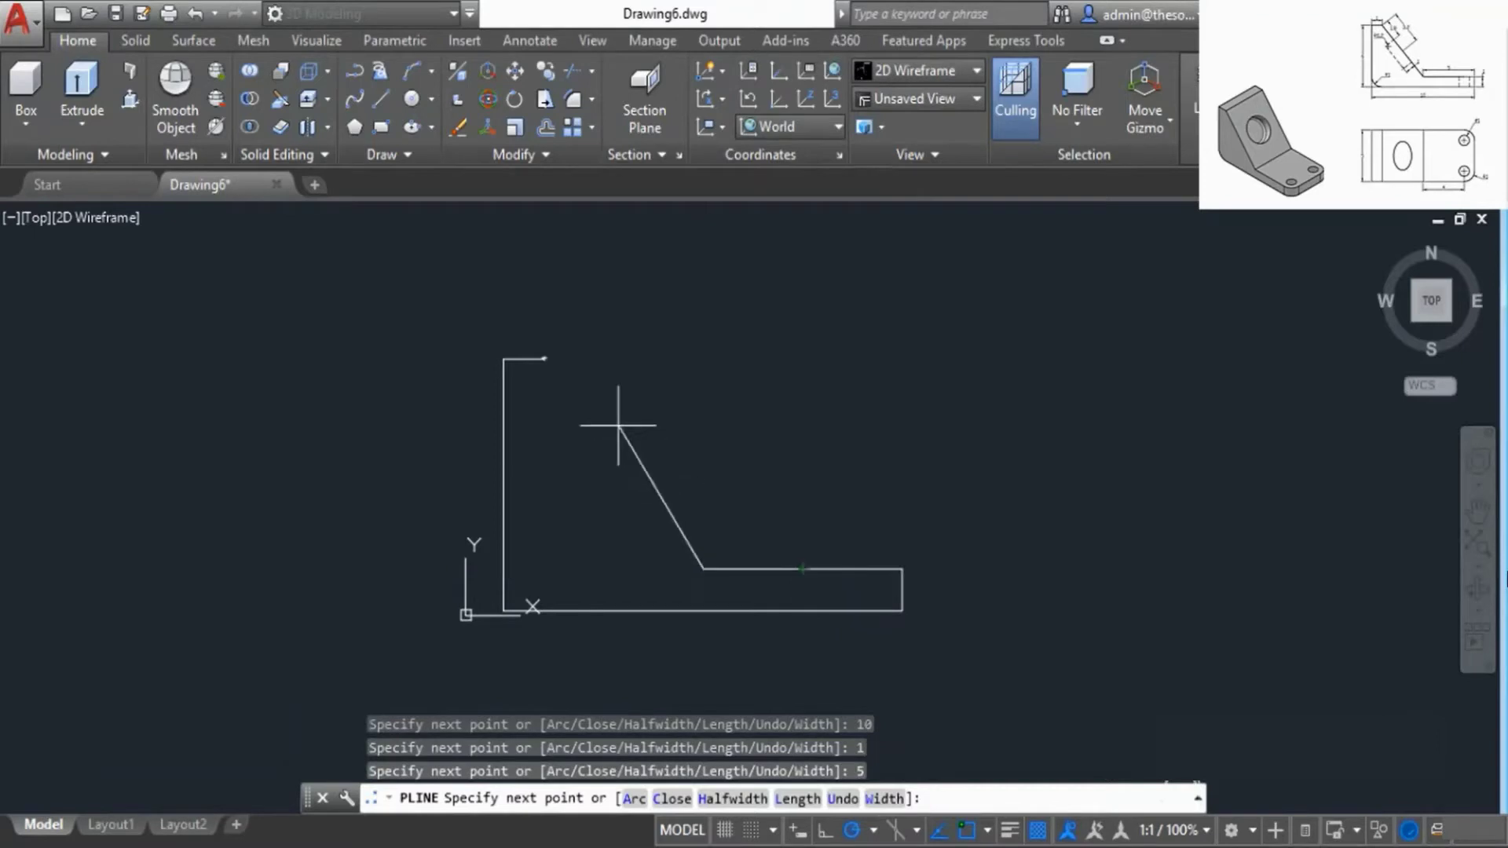
pyautogui.click(544, 359)
pyautogui.rightClick(655, 359)
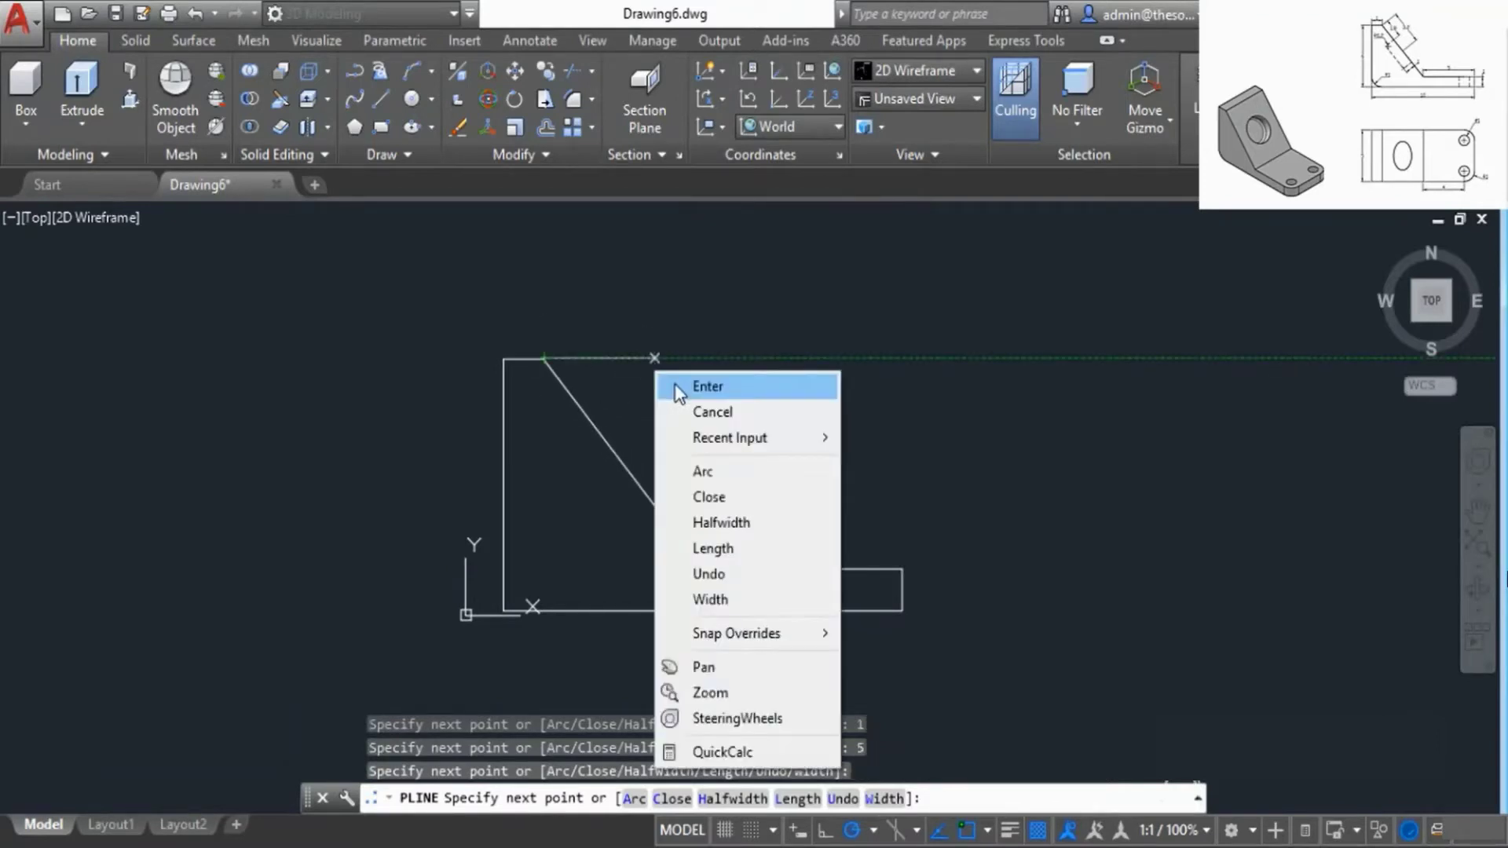
pyautogui.click(677, 387)
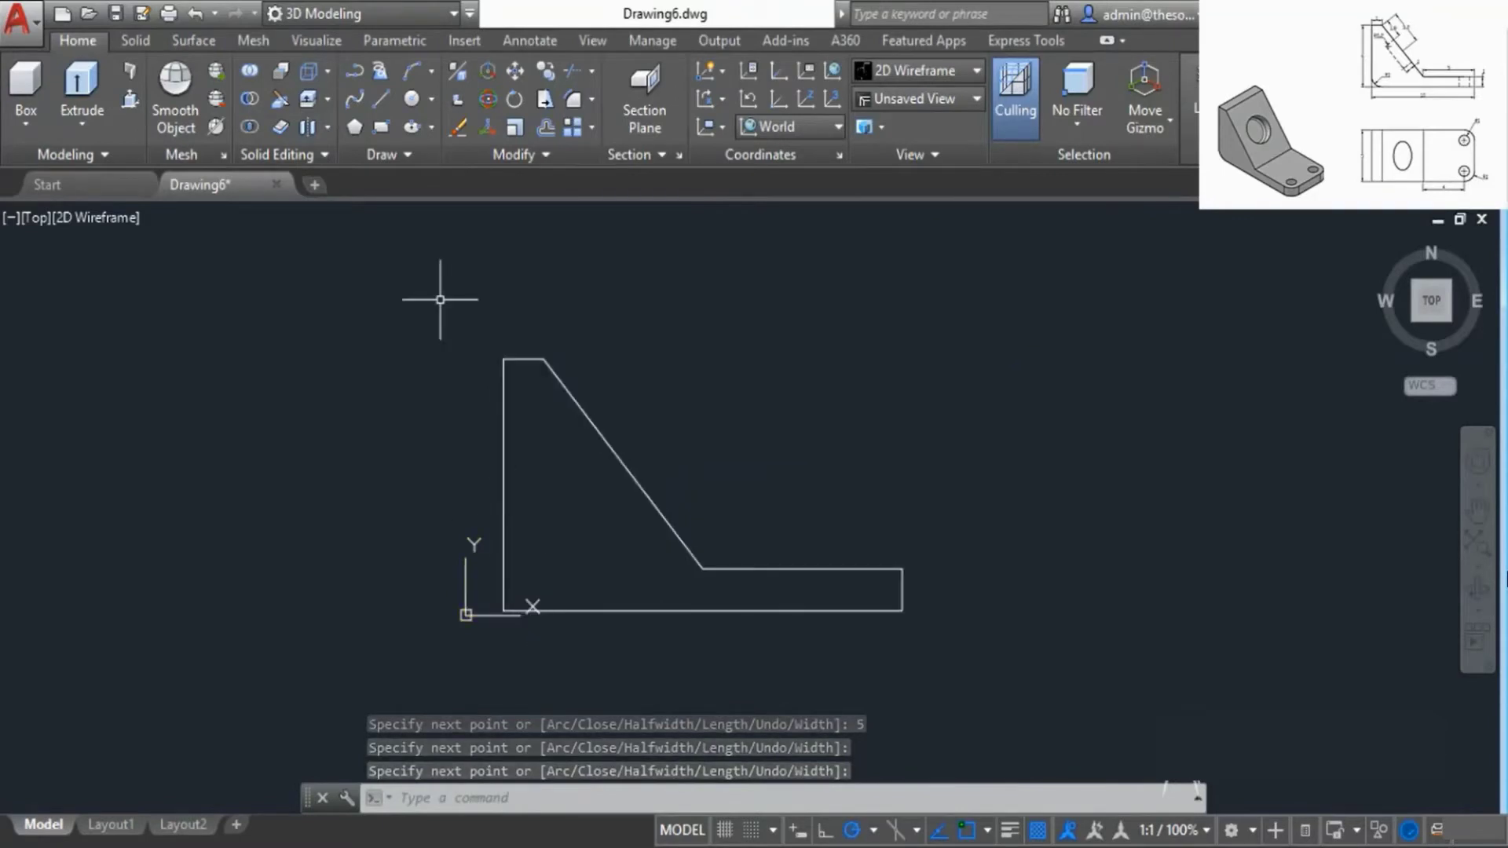
# - Fillet the profile's left vertical line and bottom line with radius 1
pyautogui.click(570, 102)
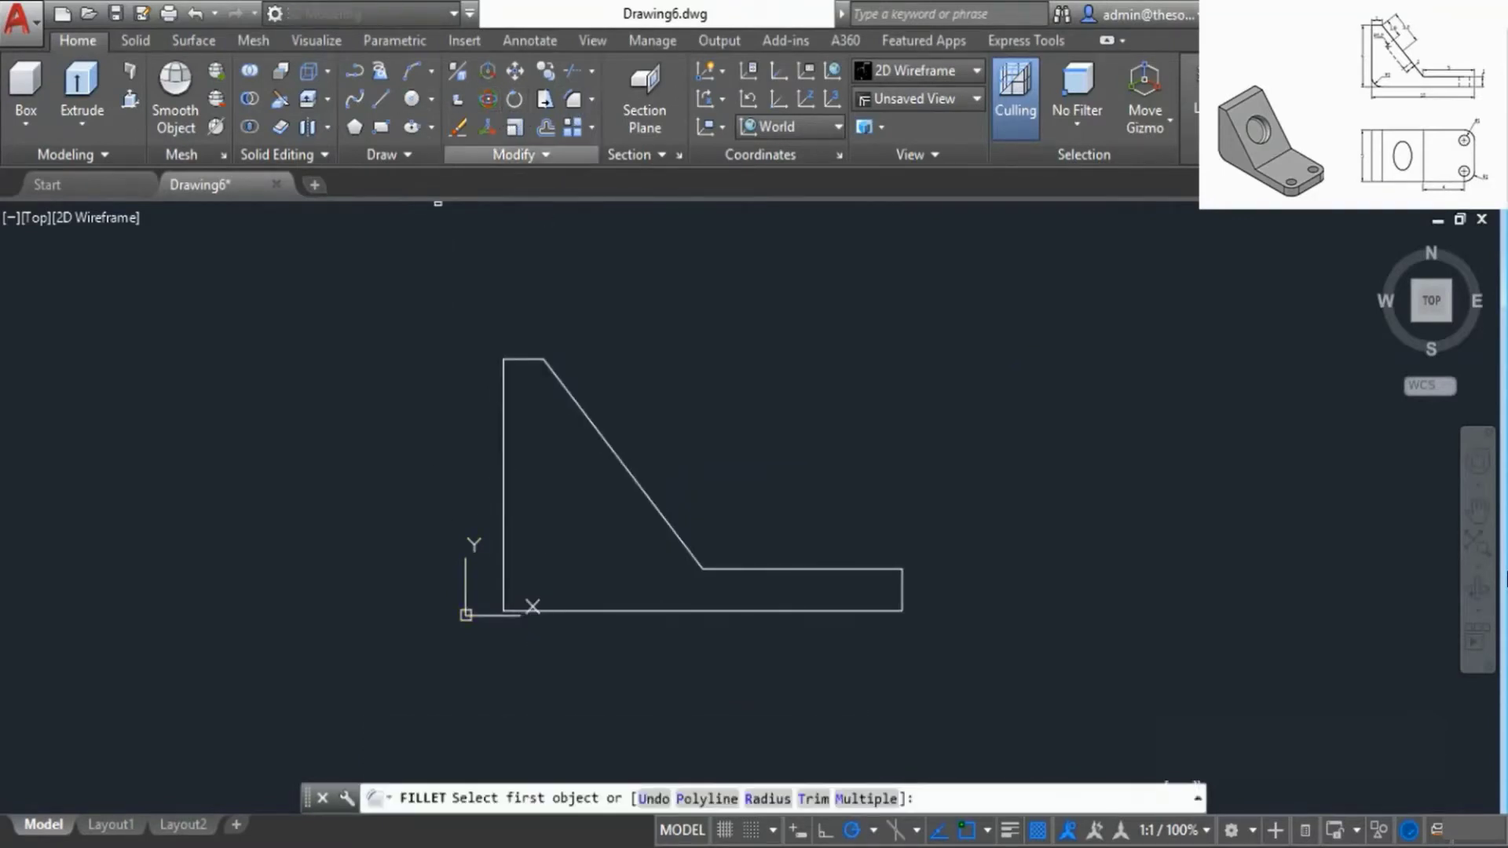
pyautogui.click(763, 798)
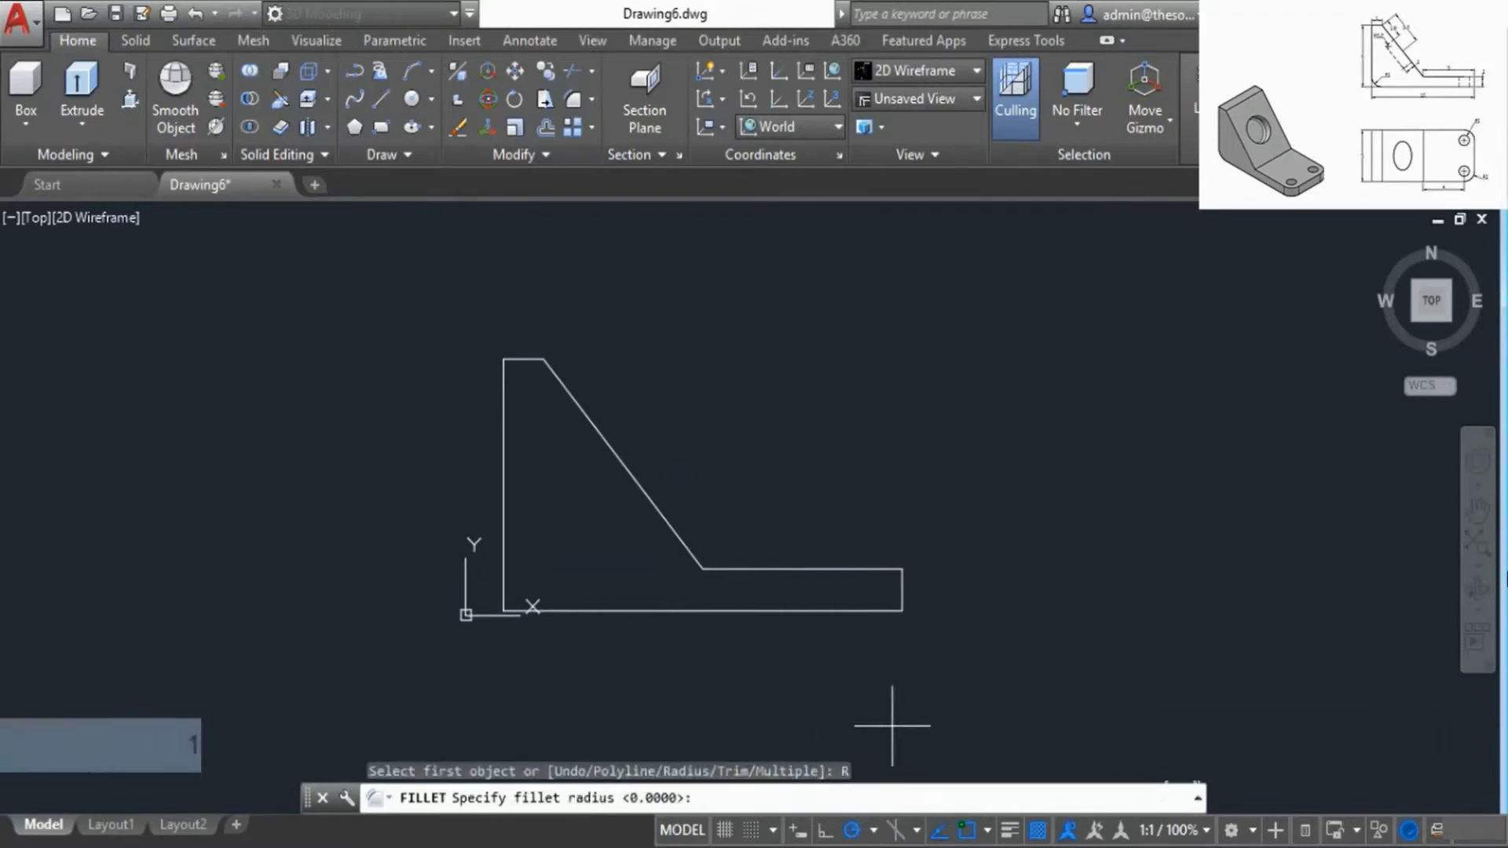
pyautogui.write('1')
pyautogui.press('Return')
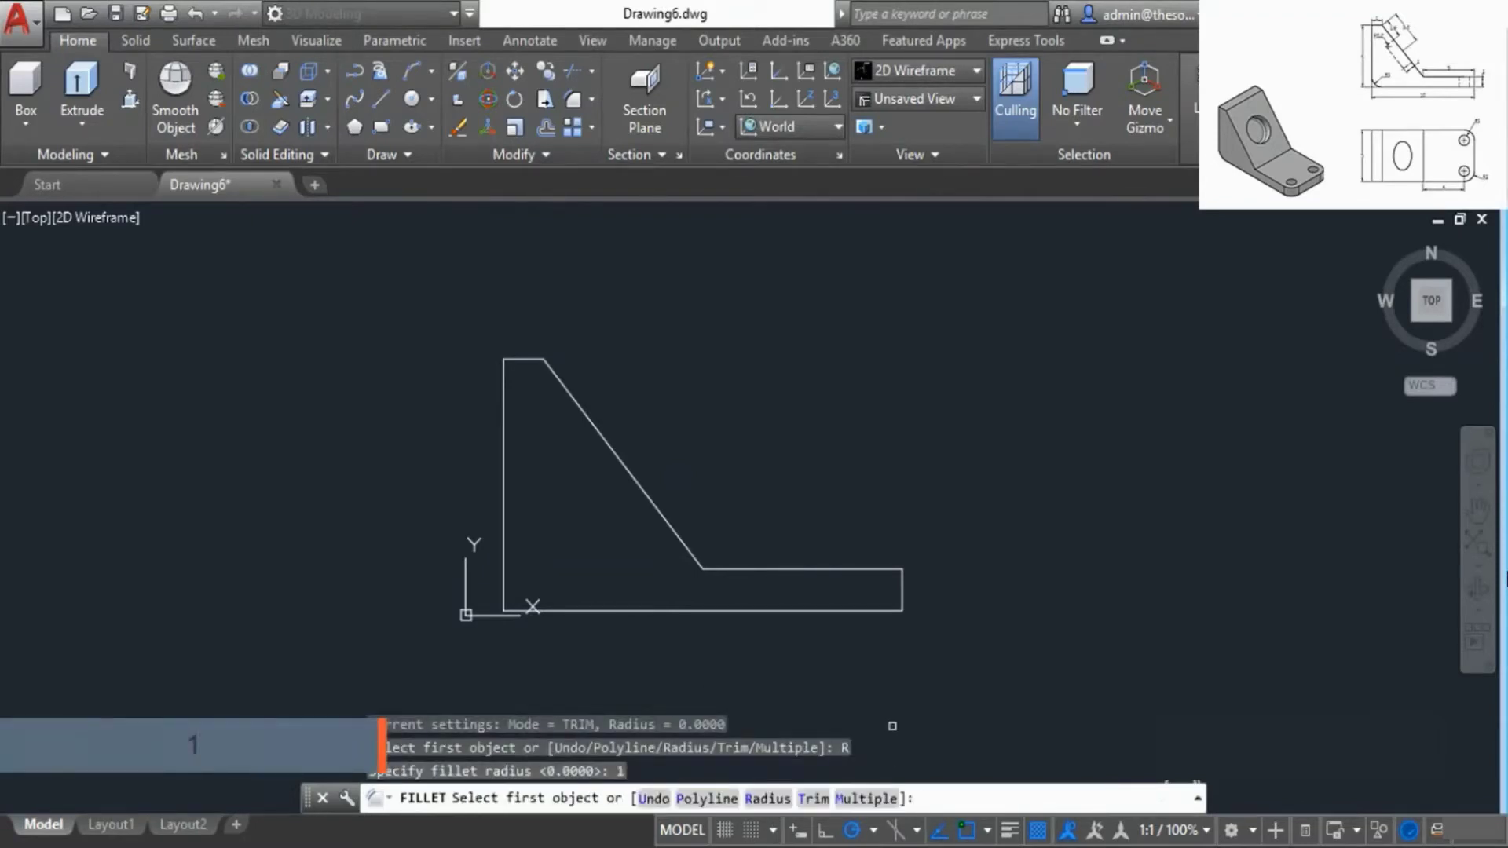
pyautogui.click(506, 559)
pyautogui.click(547, 608)
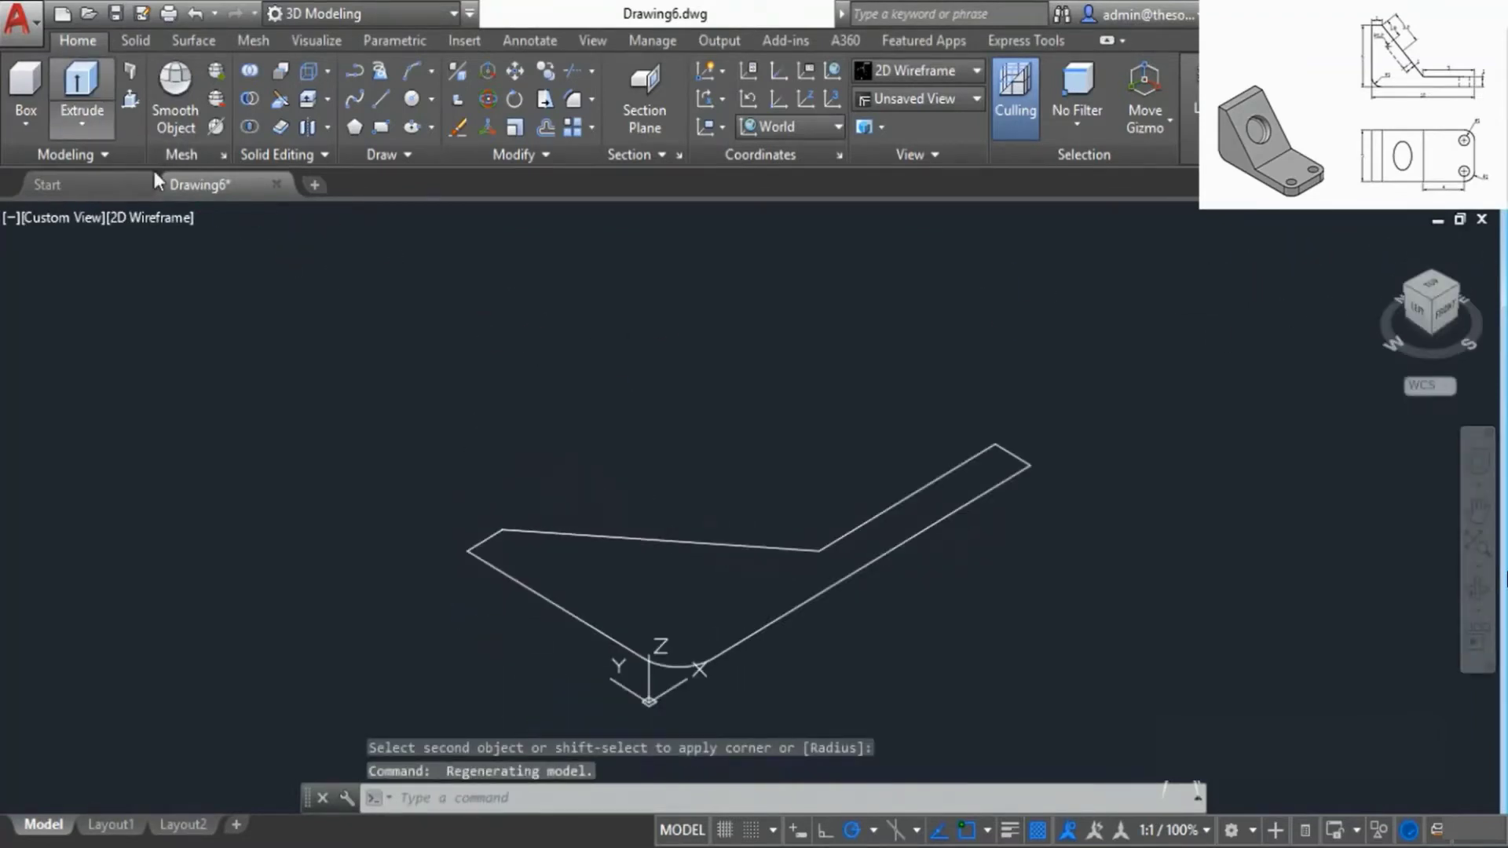
# - Extrude the filleted polyline profile to a height of 5
pyautogui.click(552, 532)
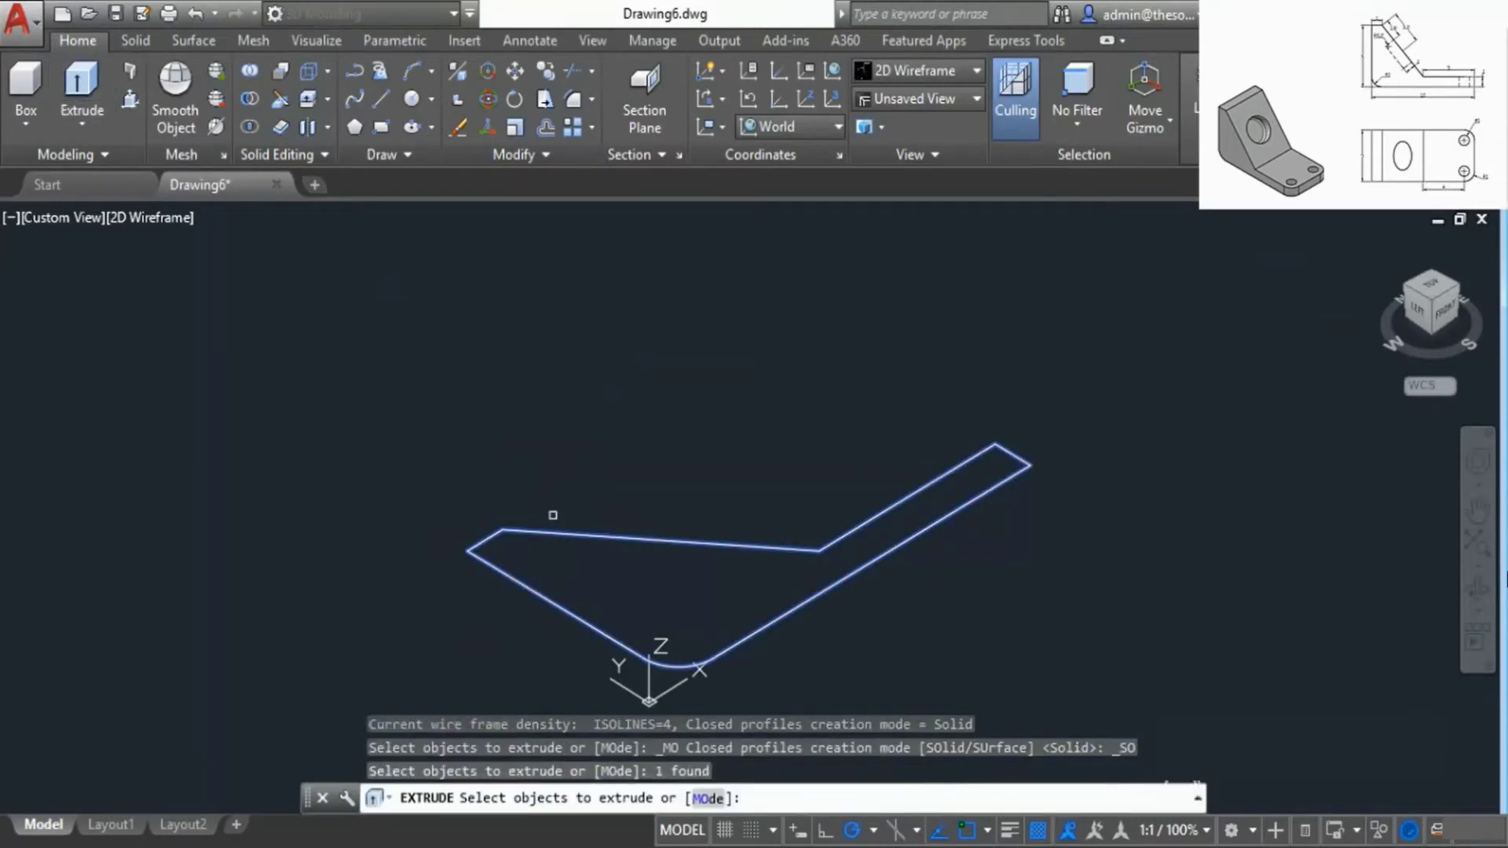
pyautogui.rightClick(552, 496)
pyautogui.click(567, 511)
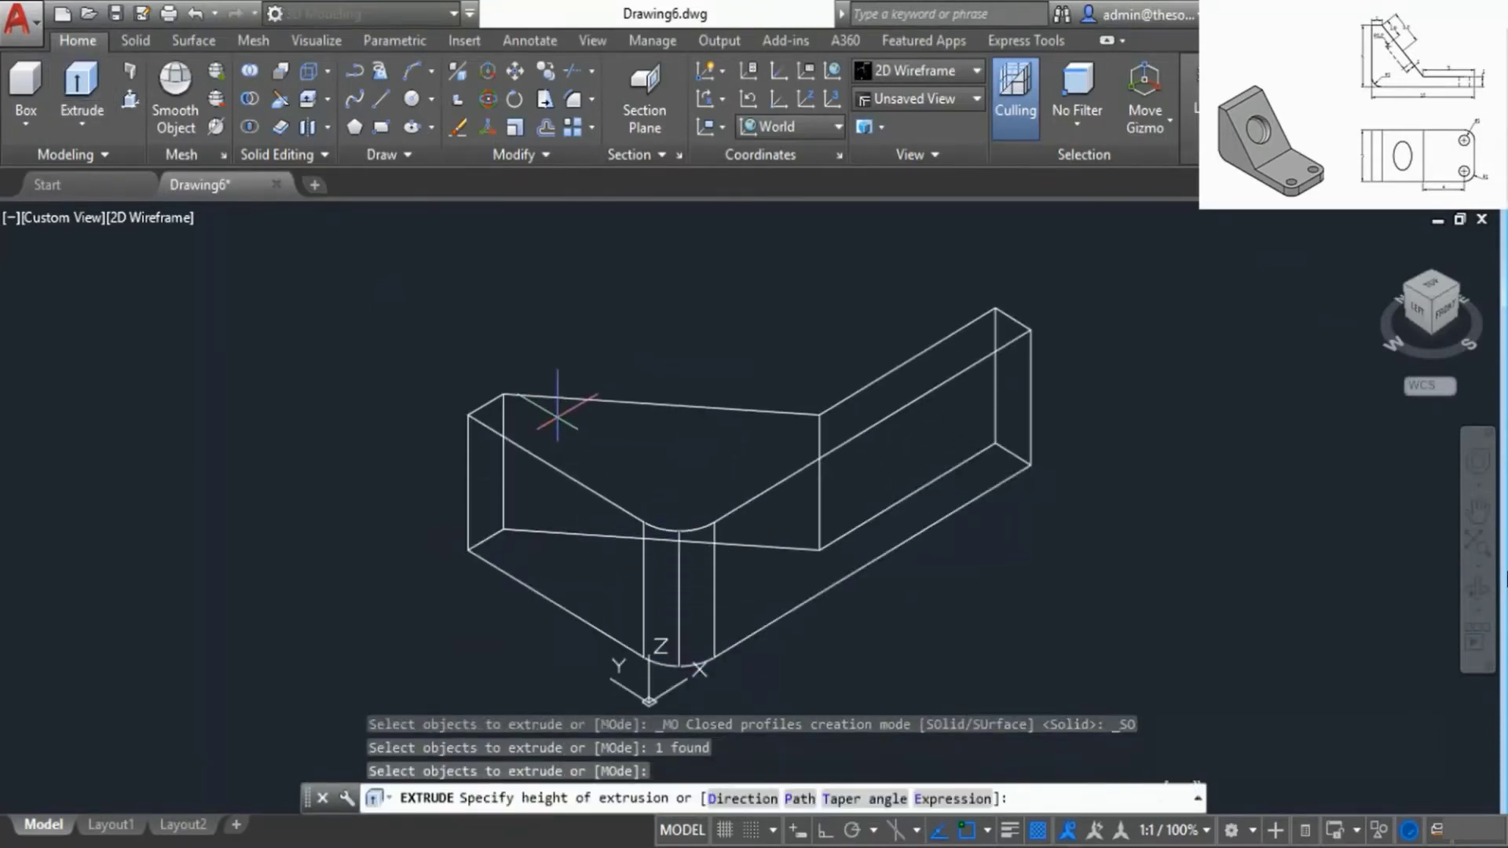
pyautogui.write('5')
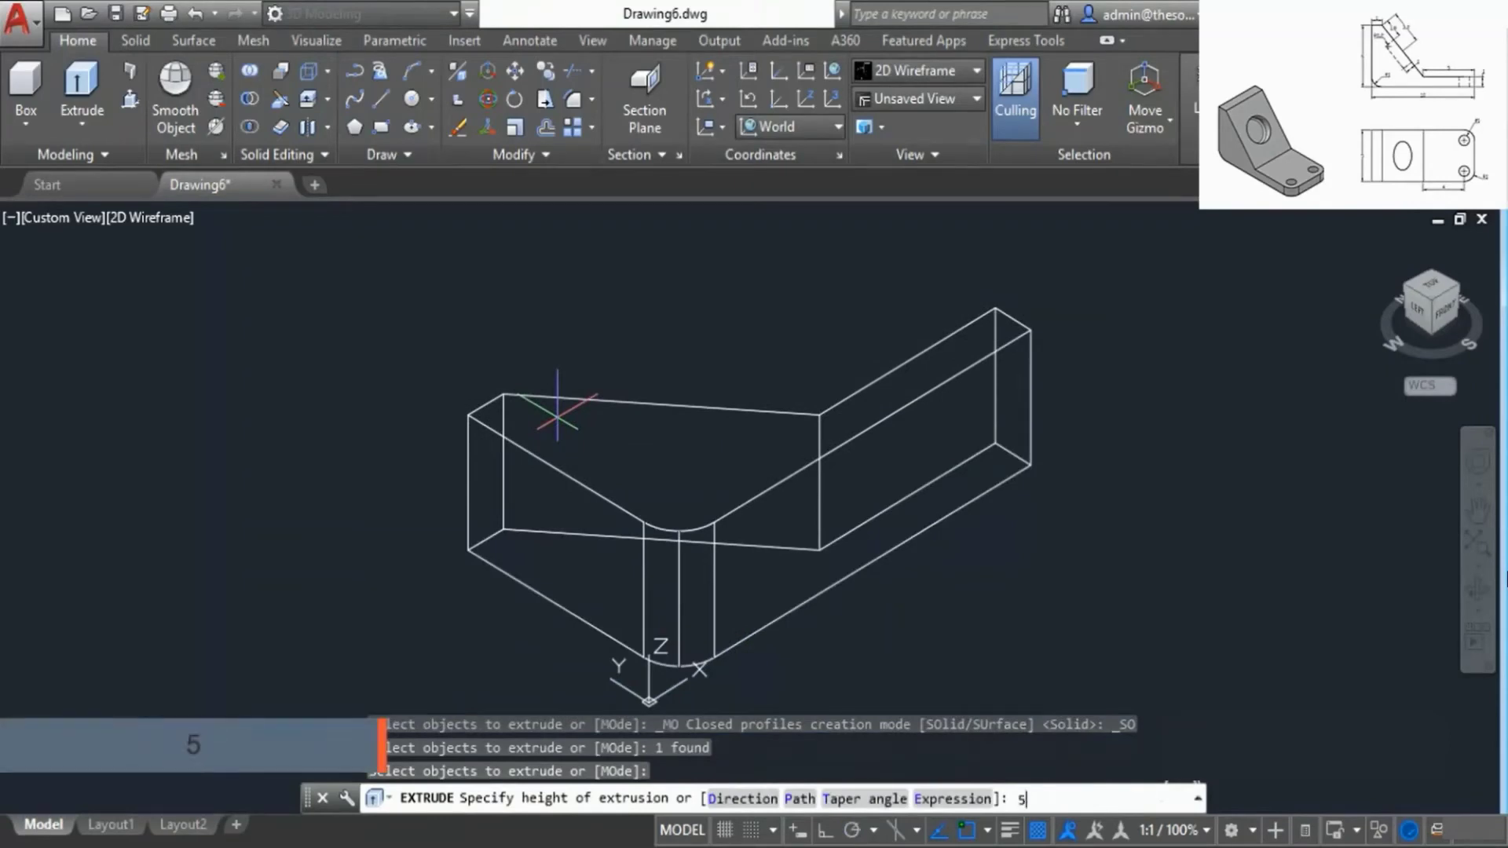
pyautogui.press('Return')
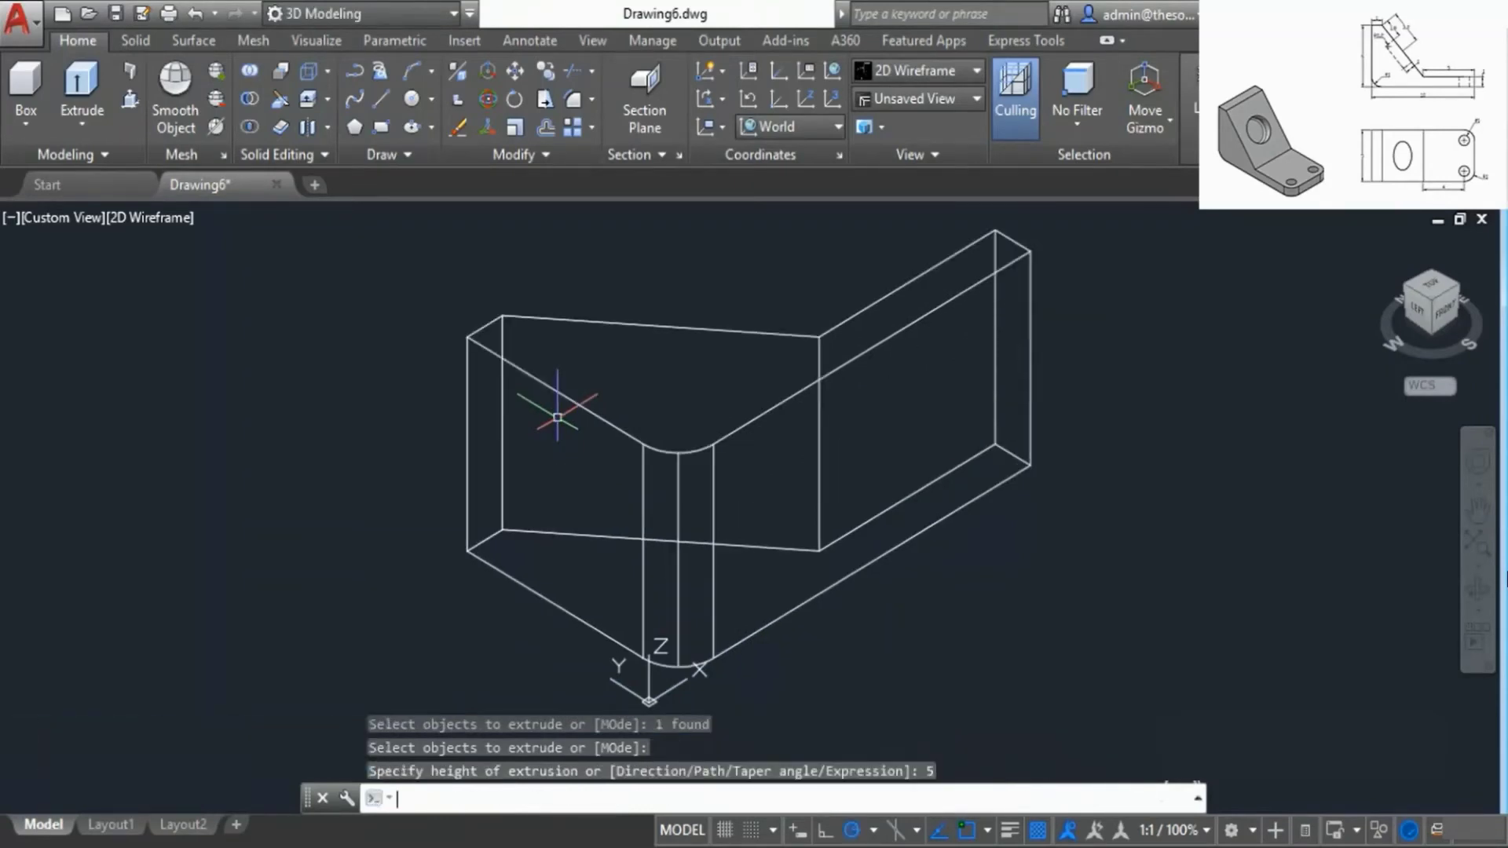
# - Switch to the Hidden visual style, then orbit and pan to show the base flange's front corners
pyautogui.click(941, 77)
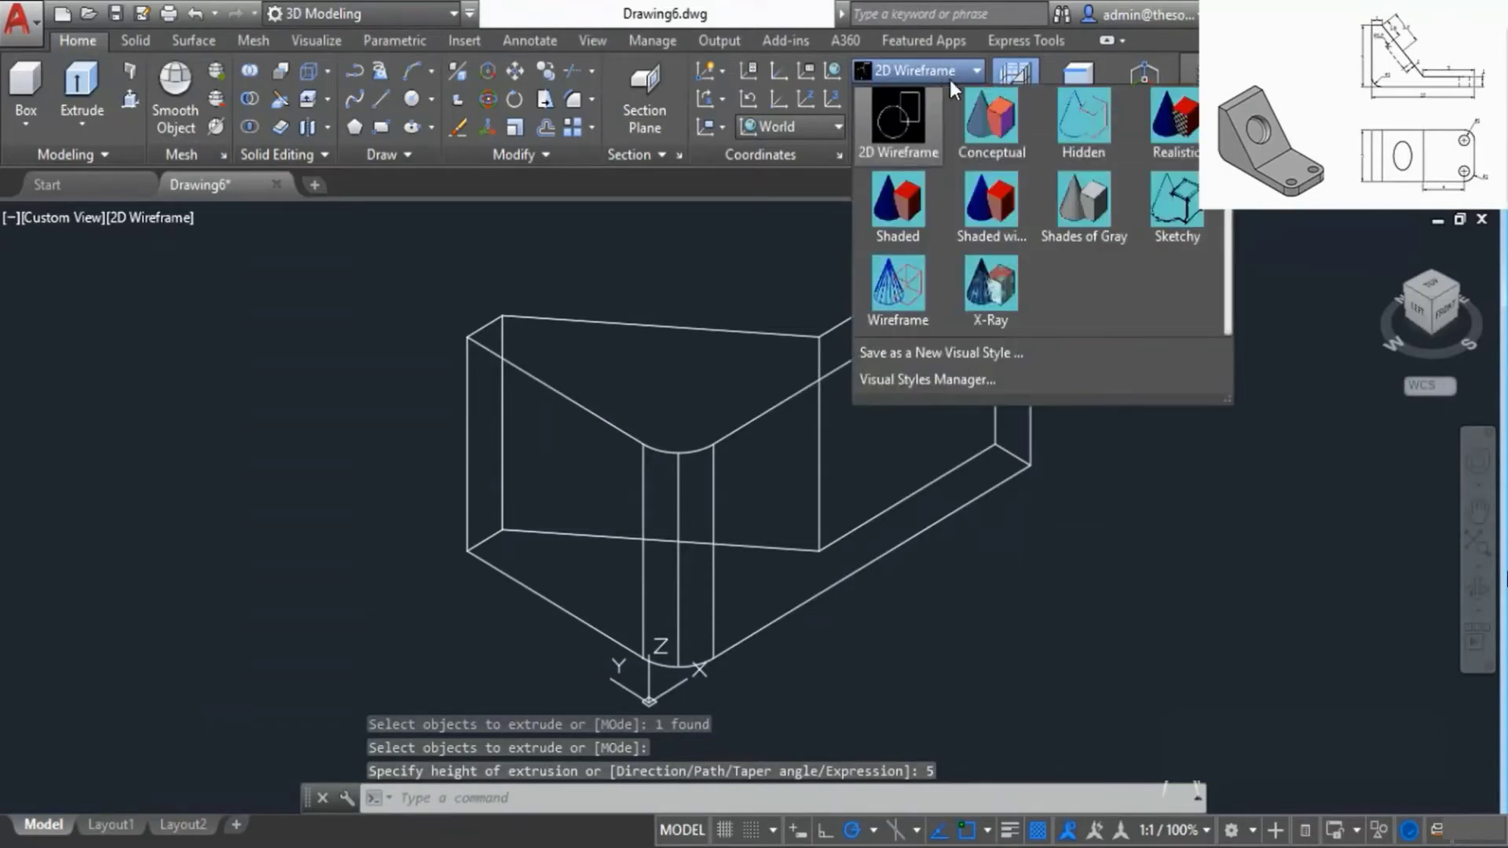
pyautogui.click(1096, 126)
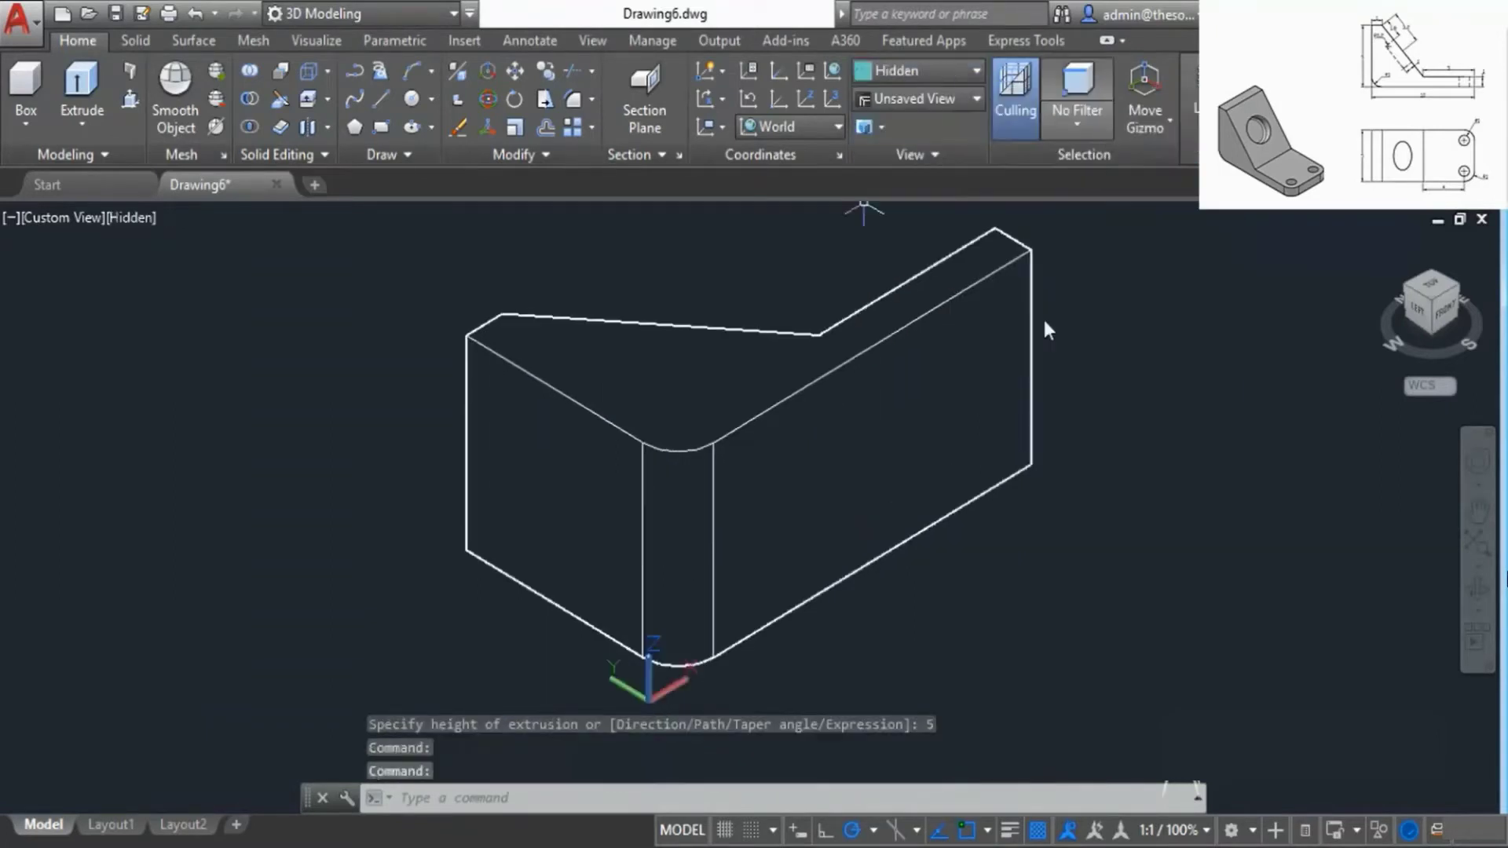
pyautogui.click(1468, 614)
pyautogui.click(1474, 655)
pyautogui.moveTo(783, 359); pyautogui.dragTo(877, 347)
pyautogui.rightClick(948, 256)
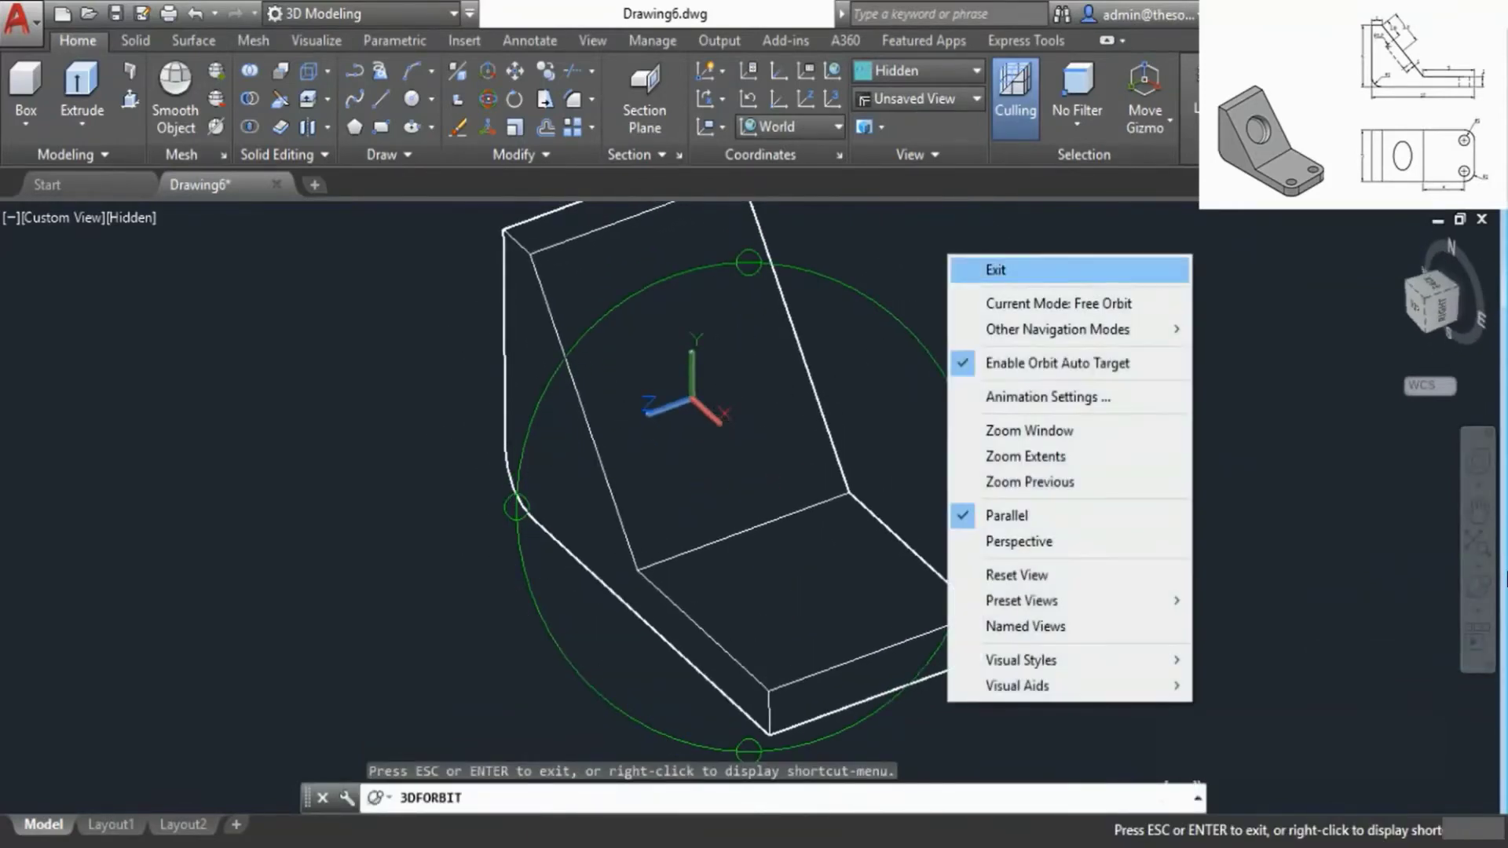
pyautogui.click(978, 269)
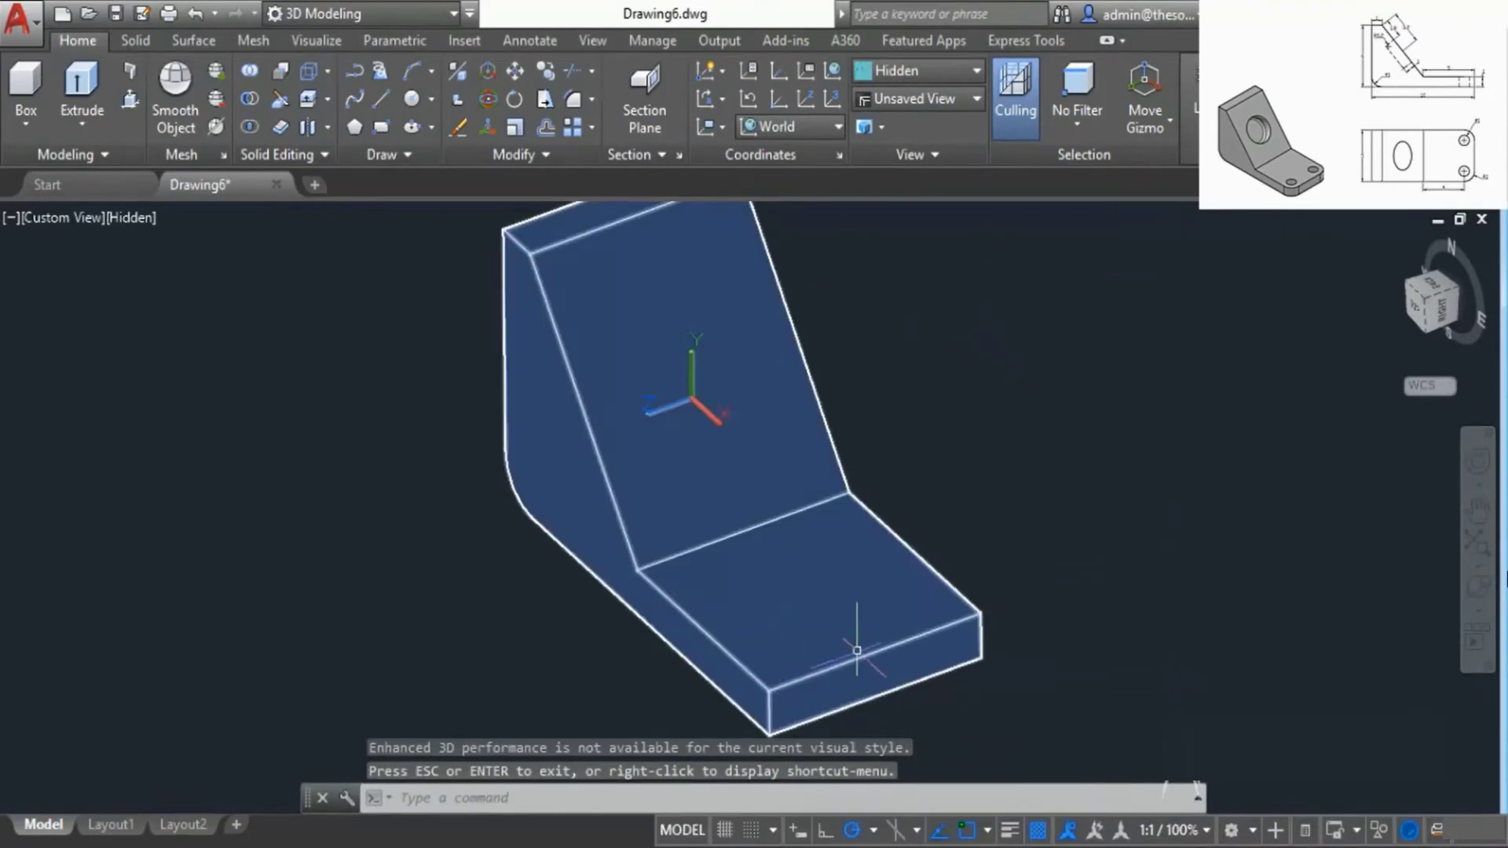
pyautogui.moveTo(873, 631); pyautogui.dragTo(780, 572, button='middle')
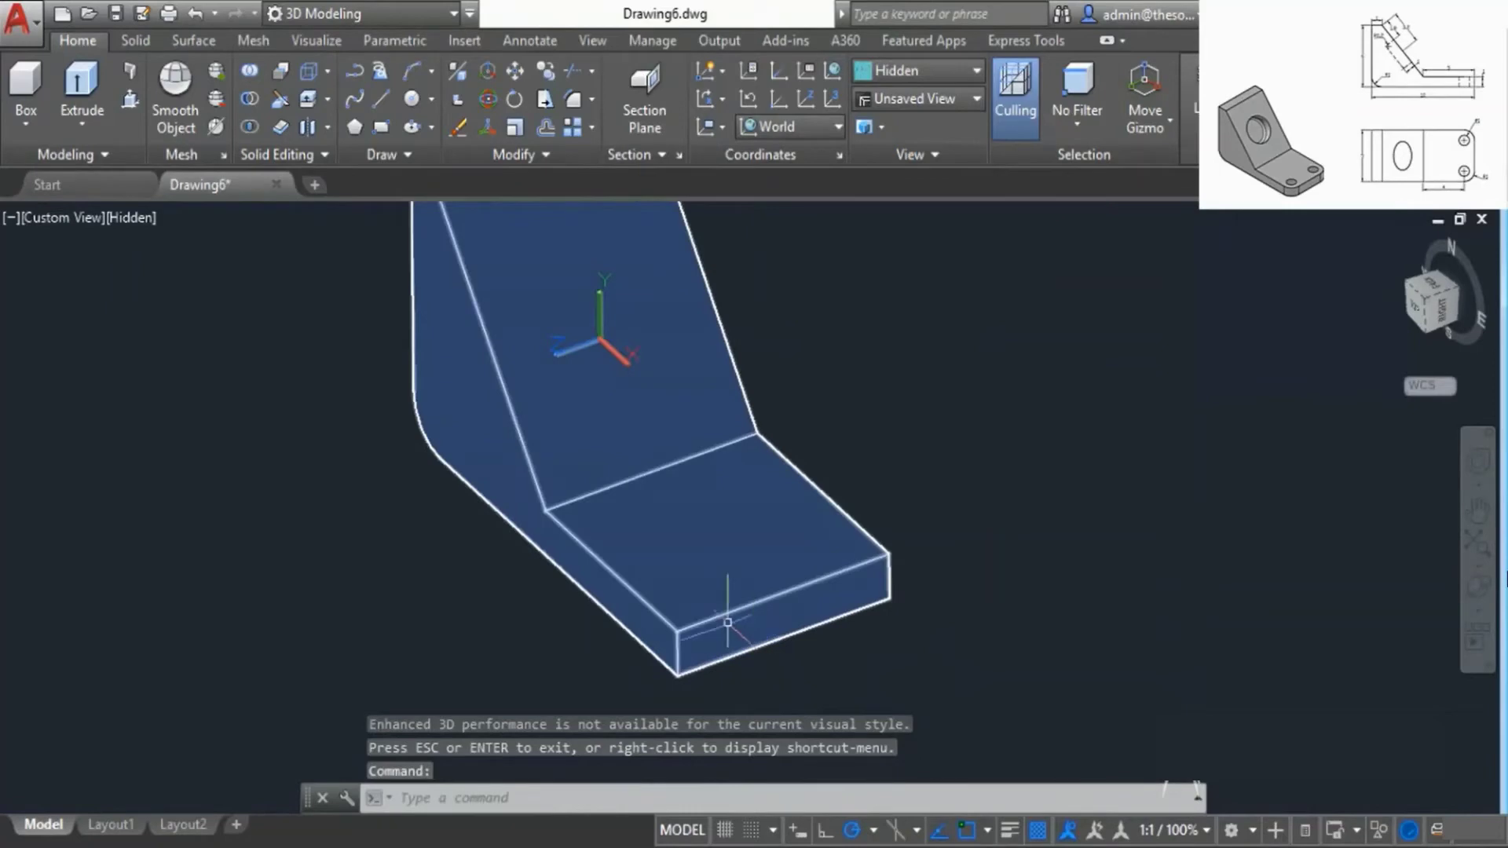
# - Apply a radius-1 Fillet Edge to the left and right front vertical edges of the flange
pyautogui.click(154, 41)
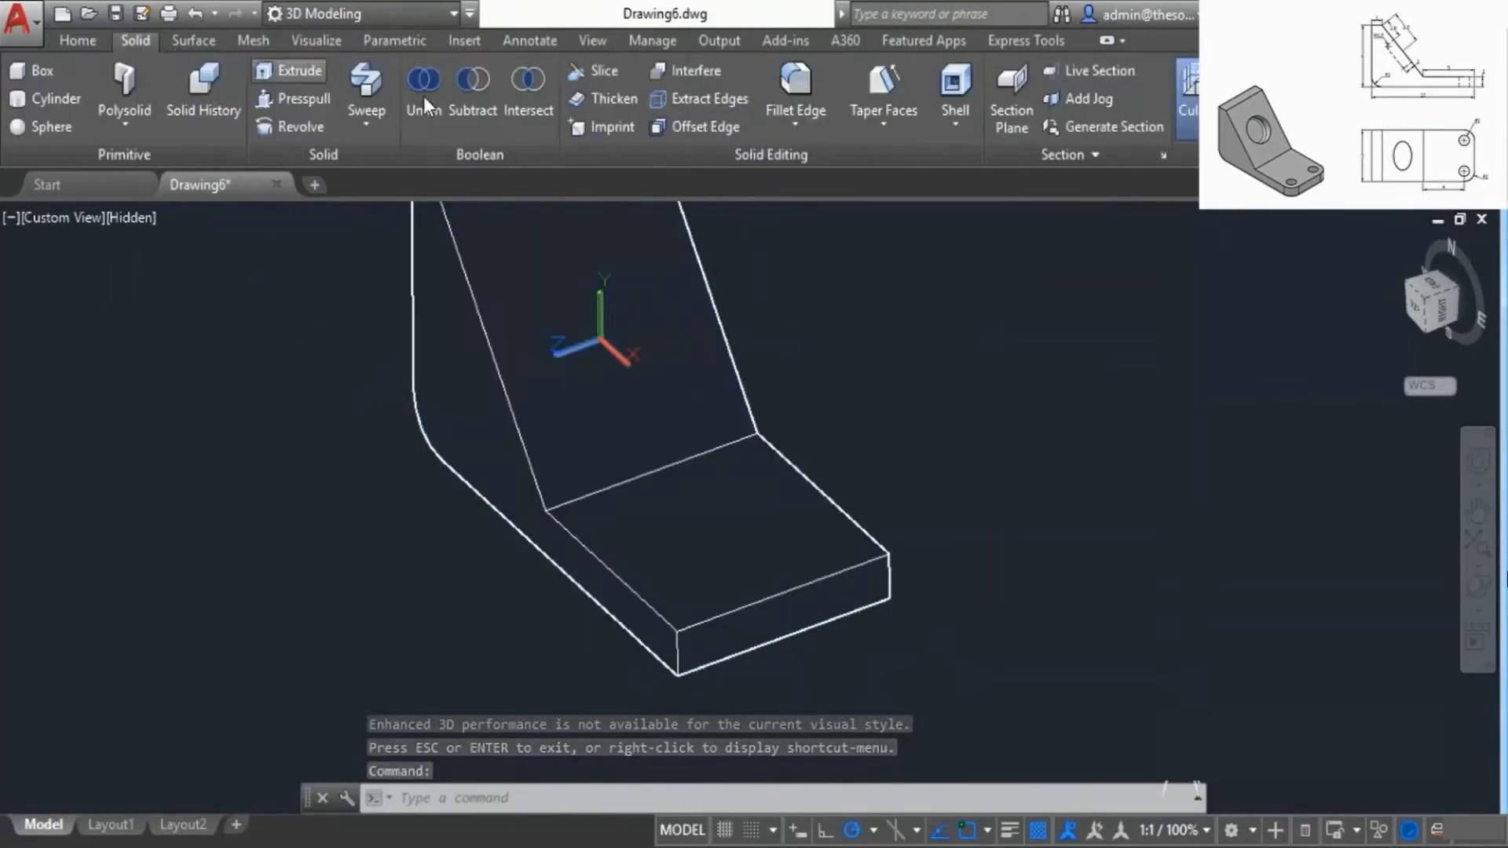
pyautogui.click(795, 83)
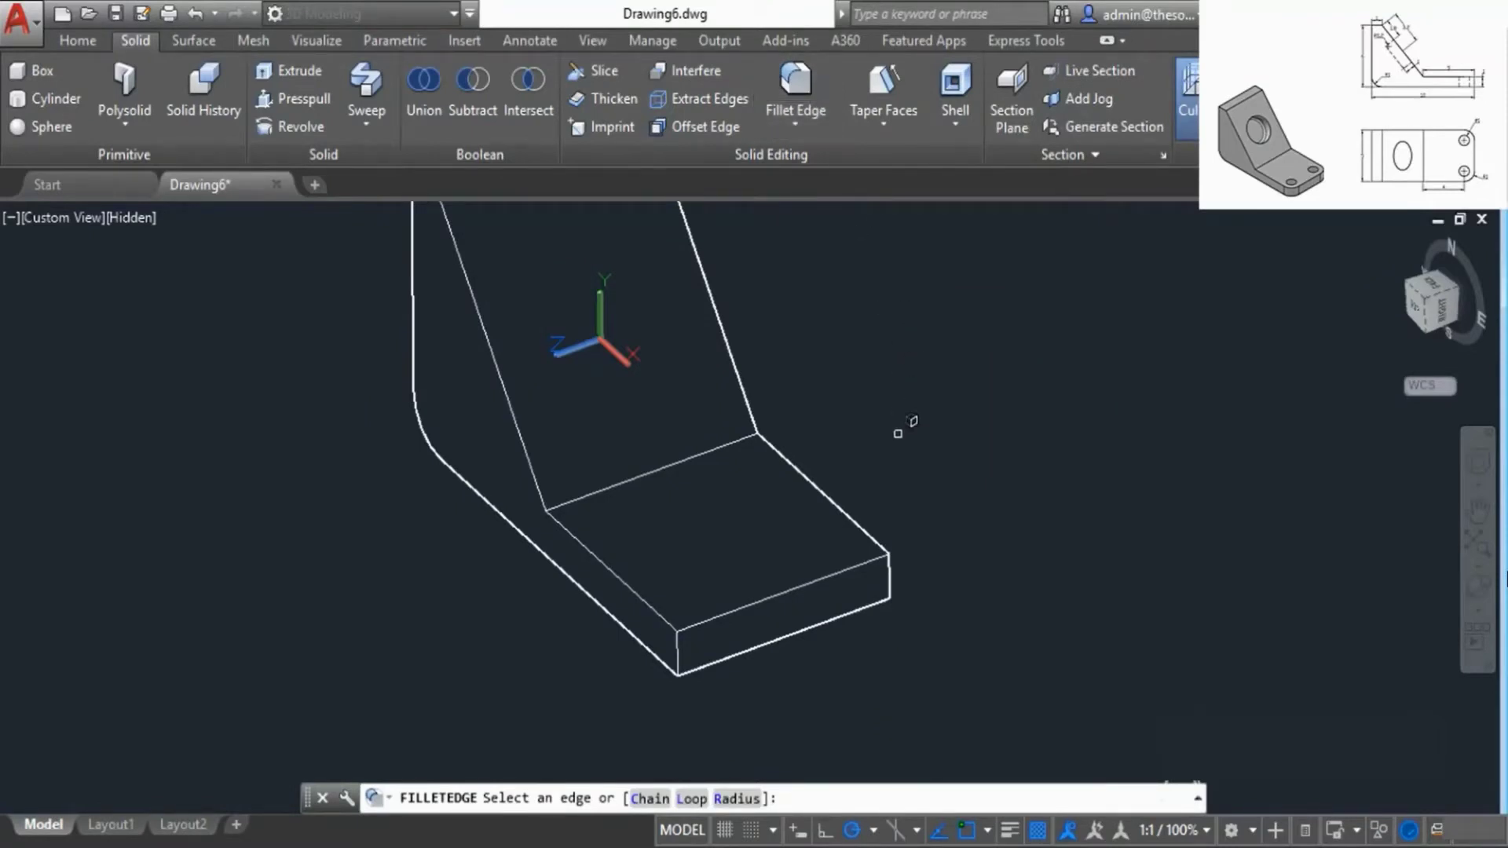
pyautogui.click(735, 799)
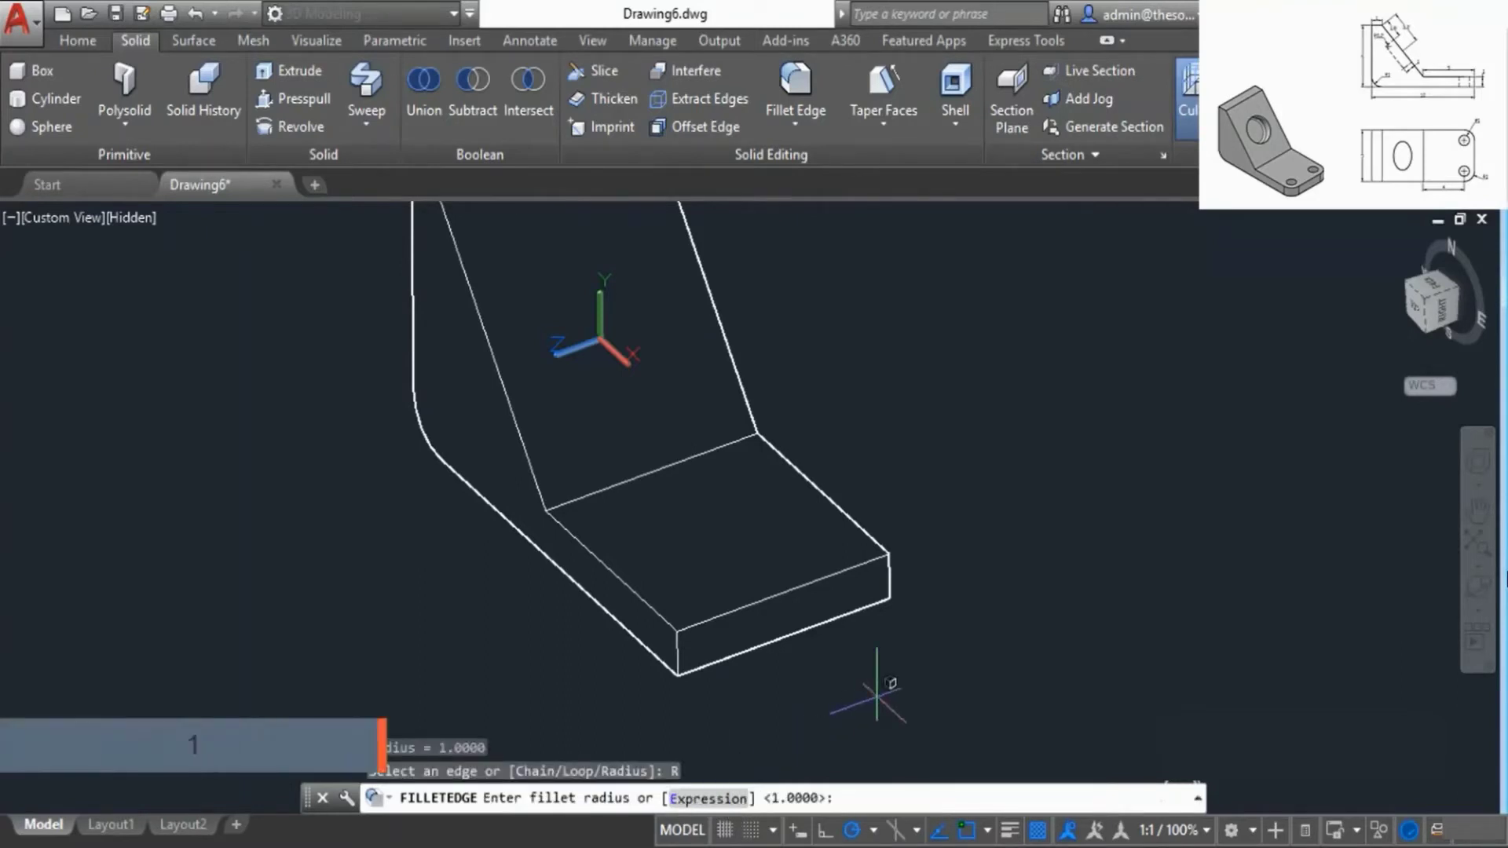
pyautogui.press('Return')
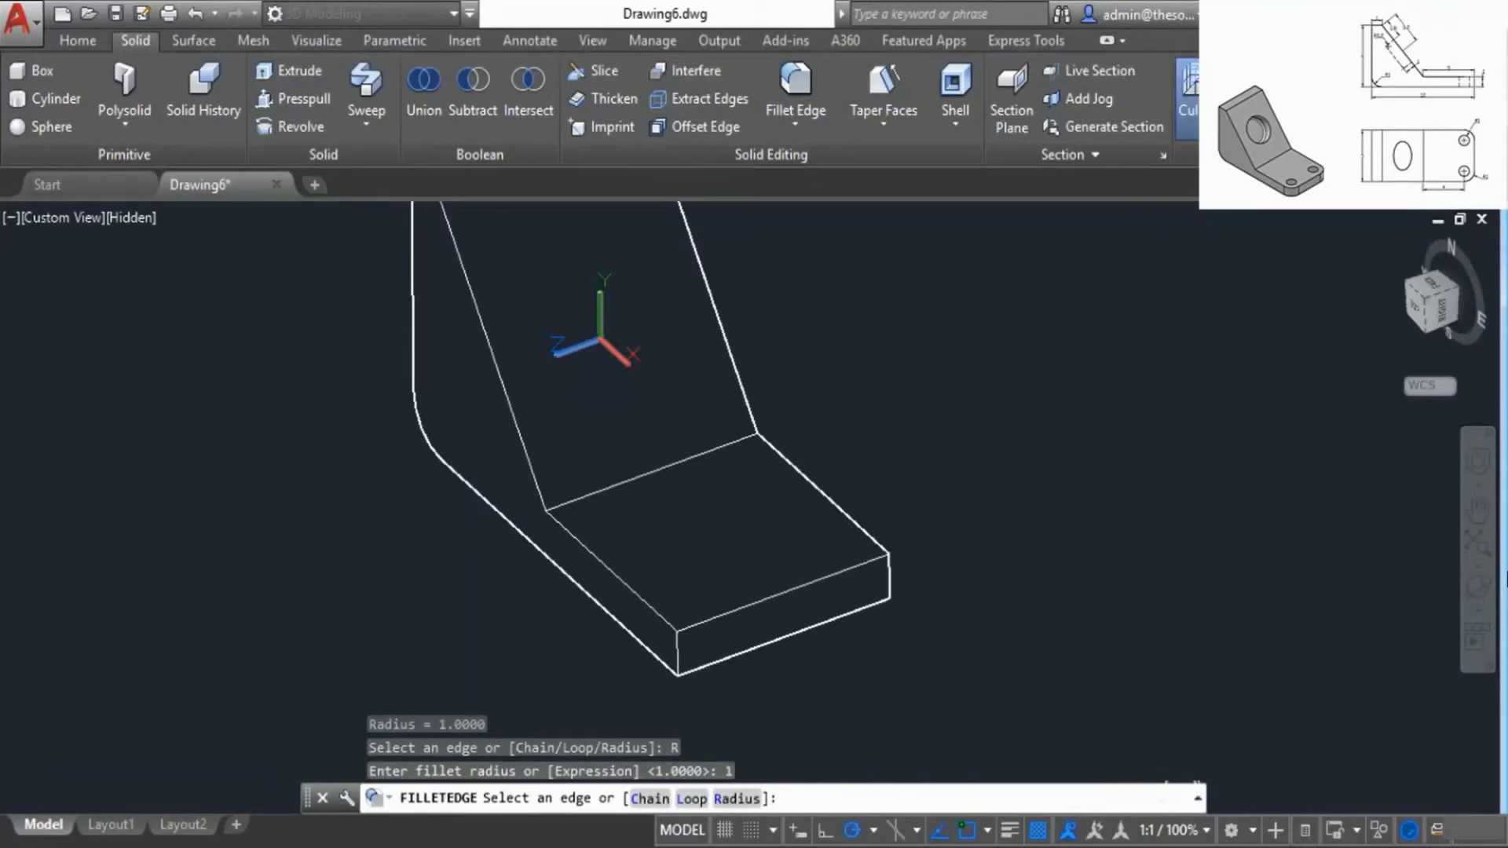
pyautogui.click(677, 648)
pyautogui.click(889, 571)
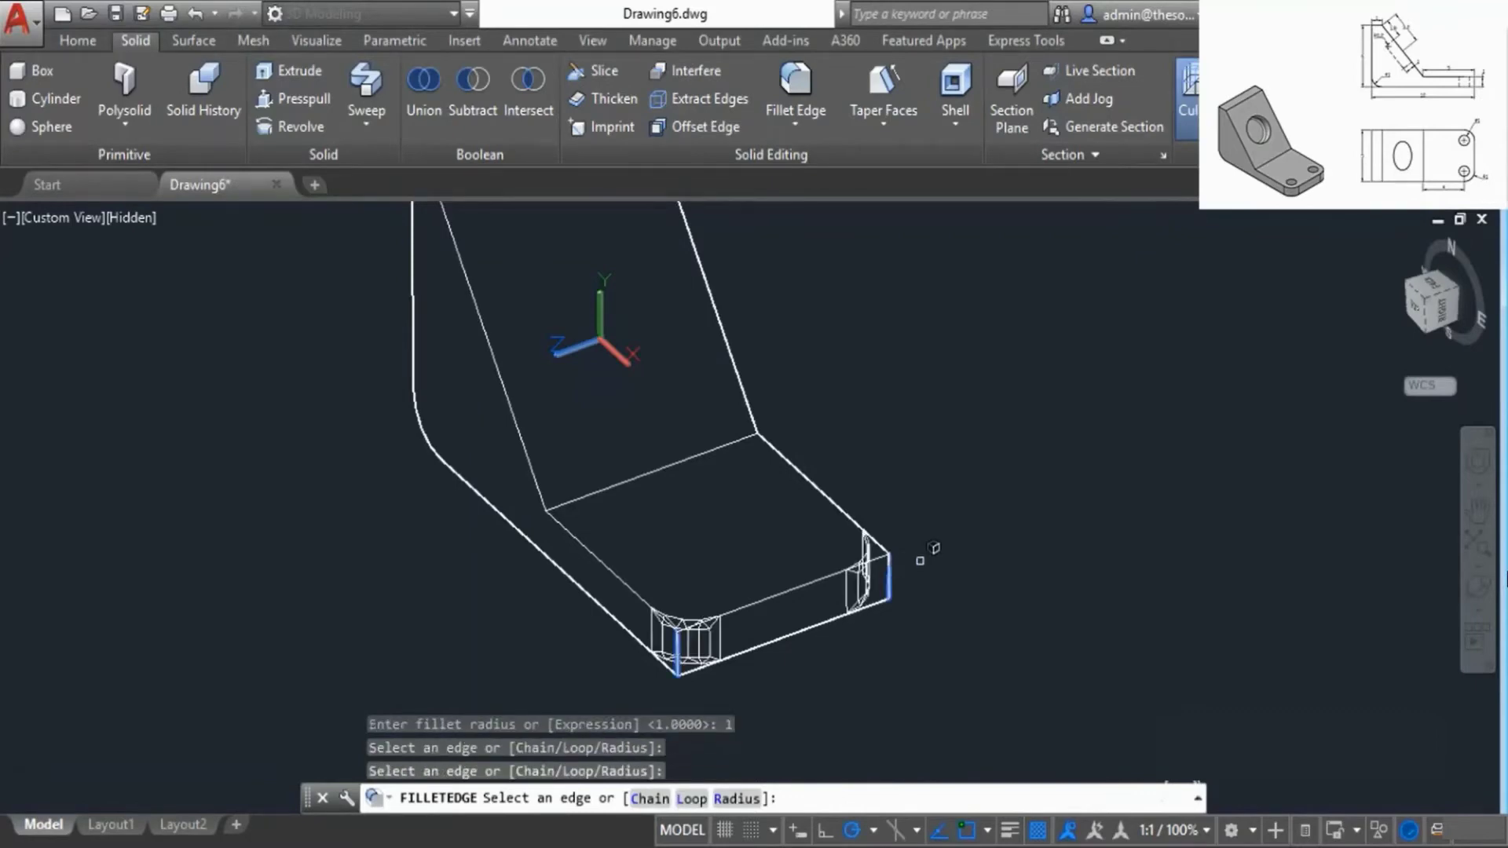
pyautogui.press('Return')
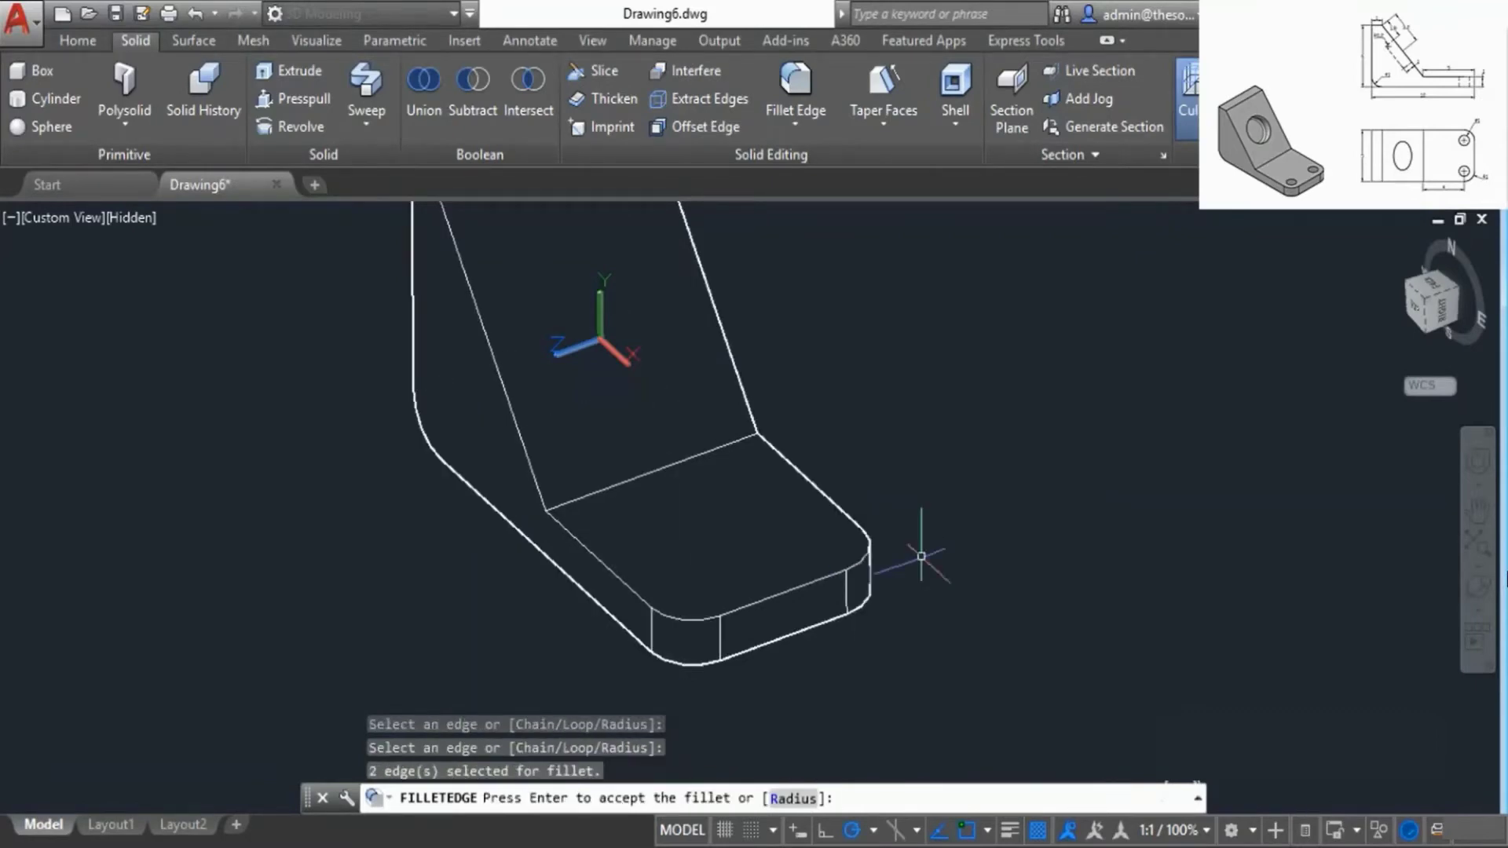
pyautogui.press('Return')
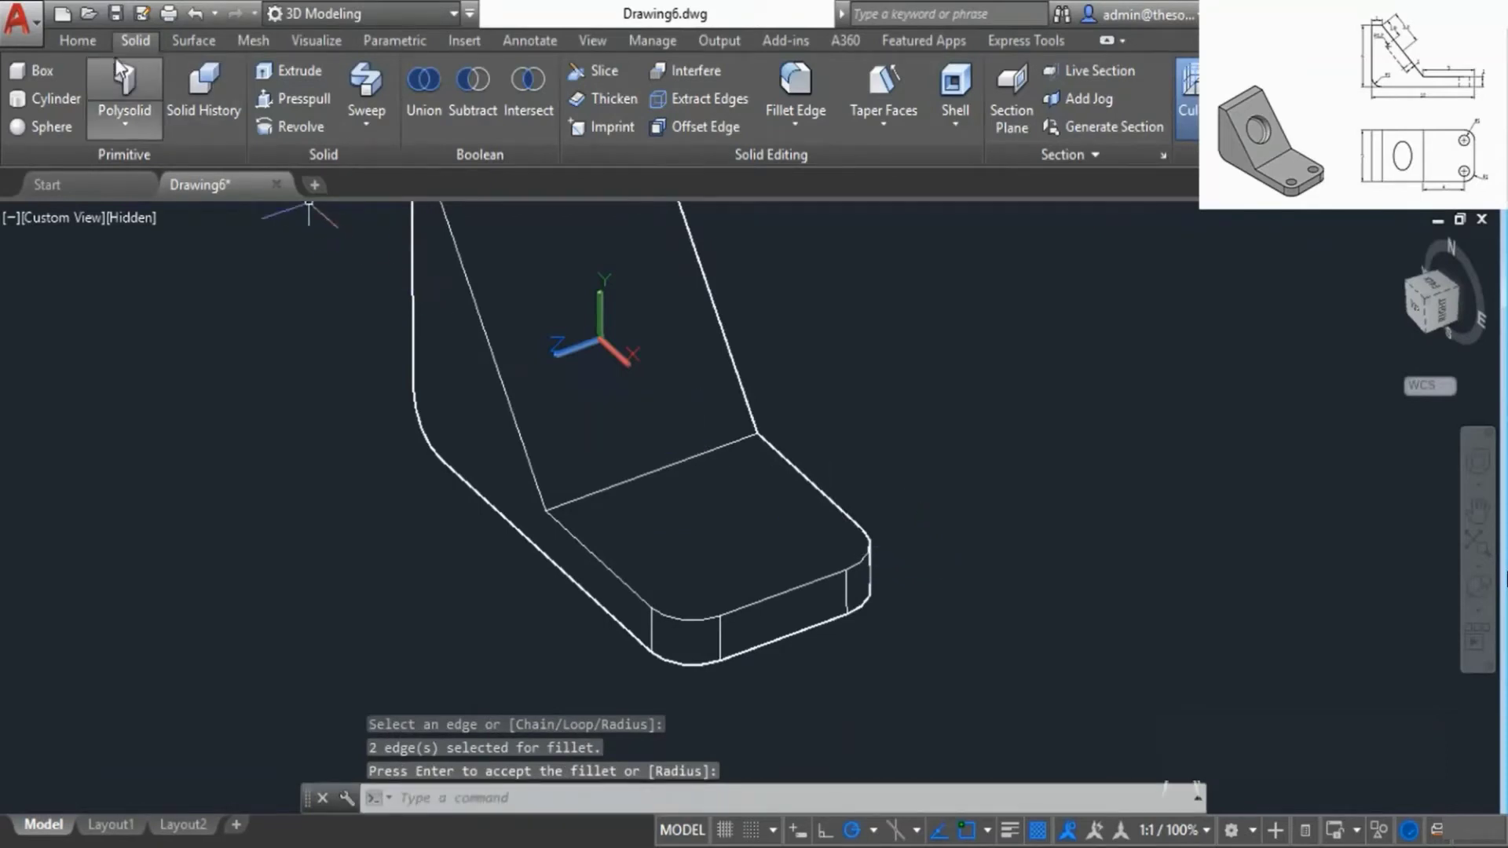
pyautogui.click(79, 41)
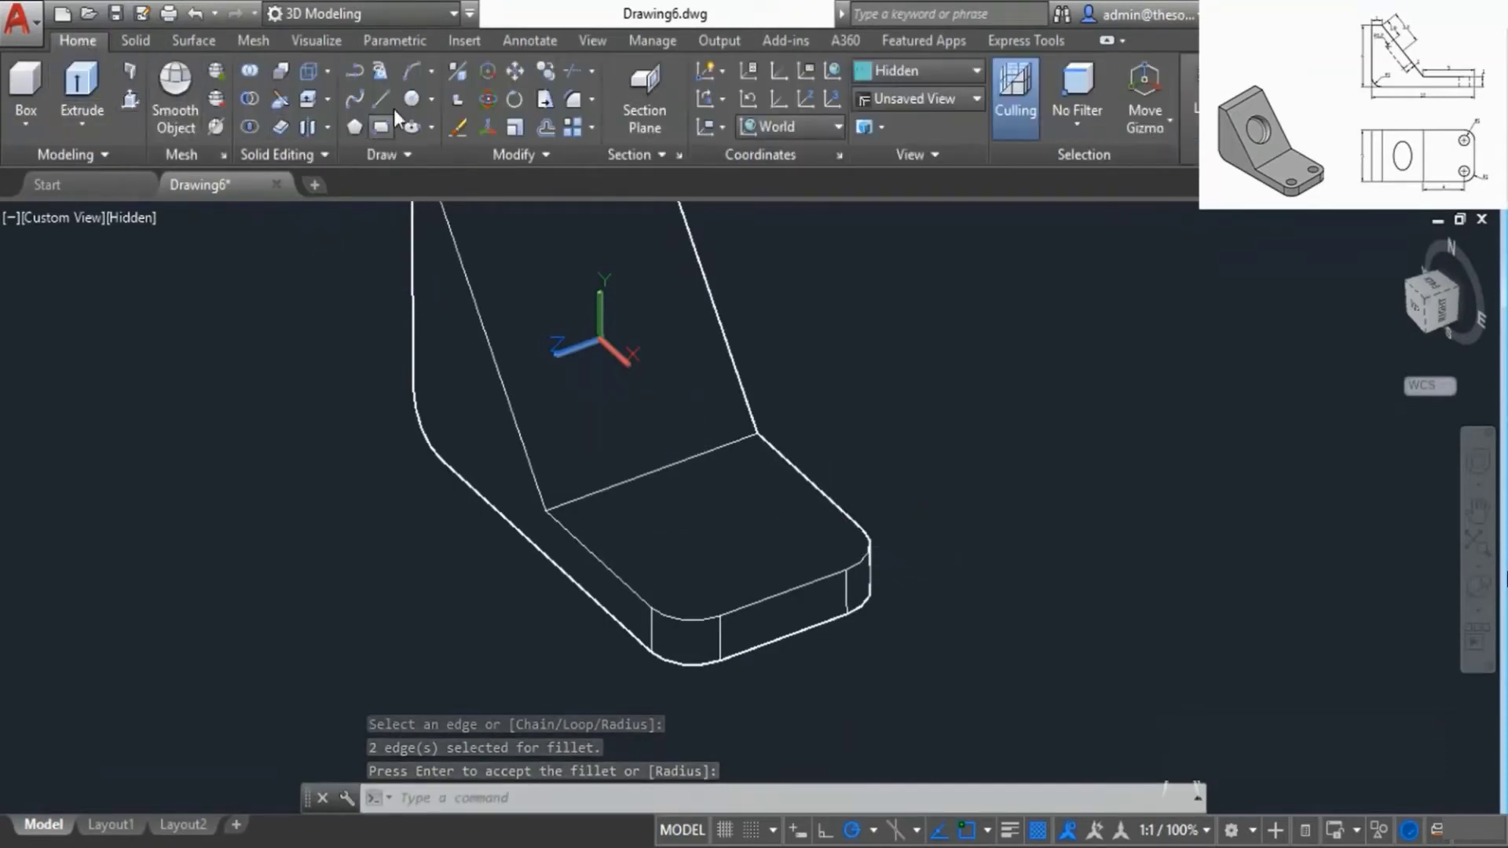
# - Start a circle and add the Dynamic UCS toggle to the status bar
pyautogui.click(411, 98)
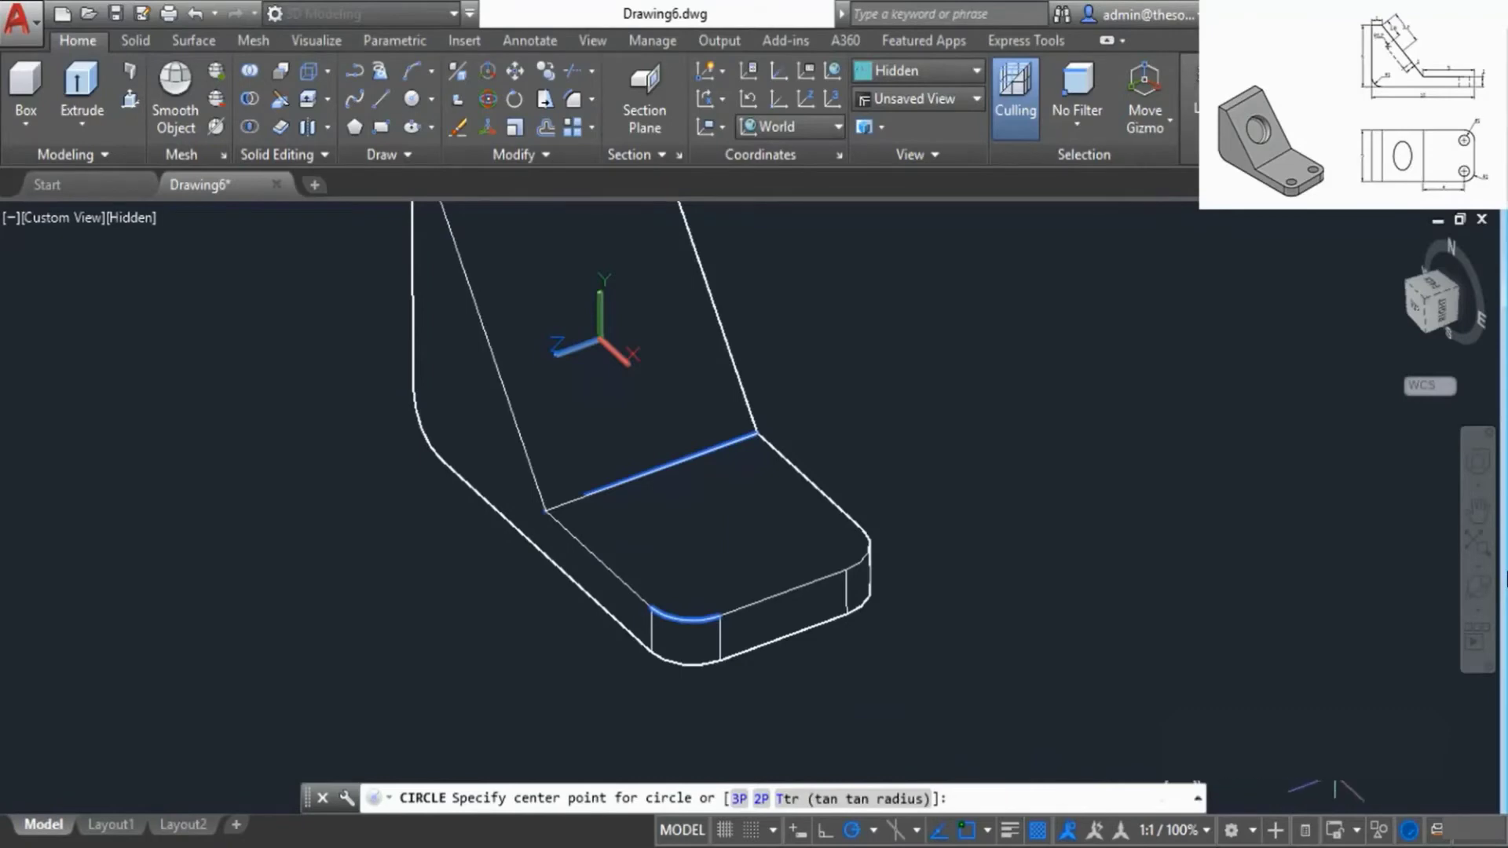
pyautogui.click(1497, 838)
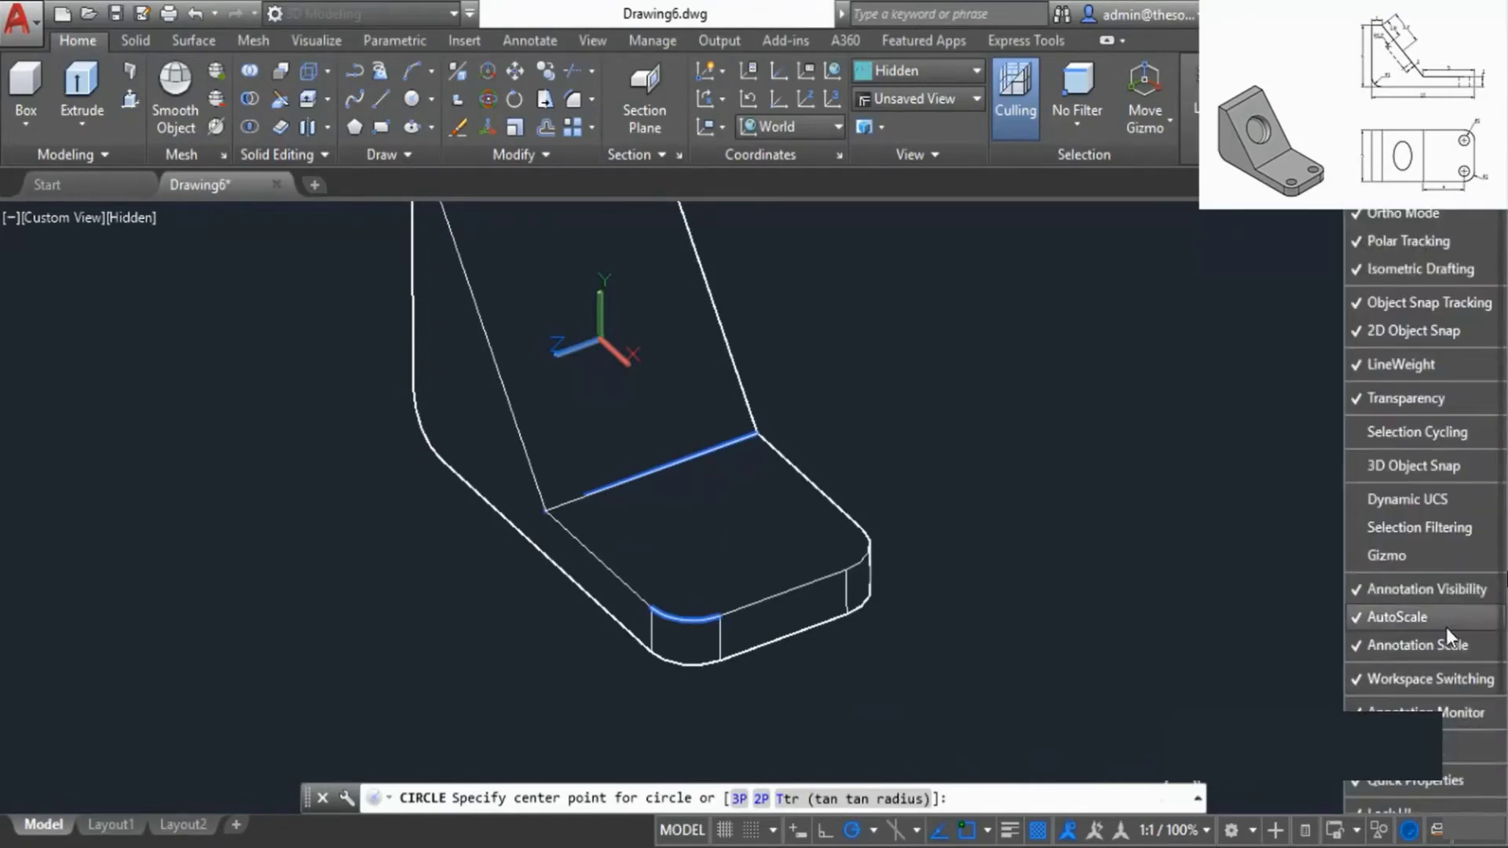
pyautogui.click(1403, 501)
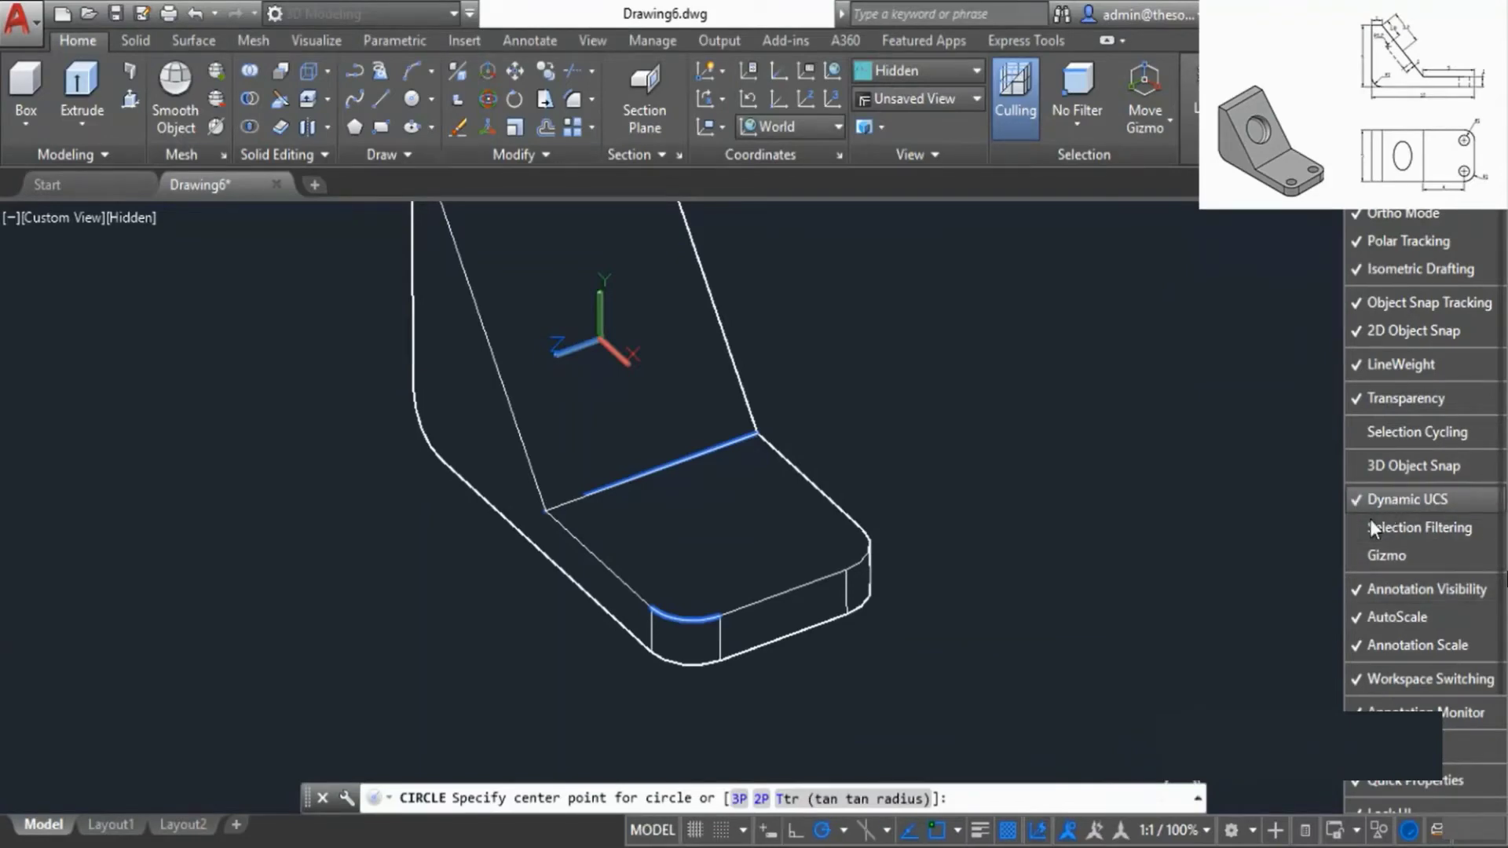
pyautogui.click(1256, 539)
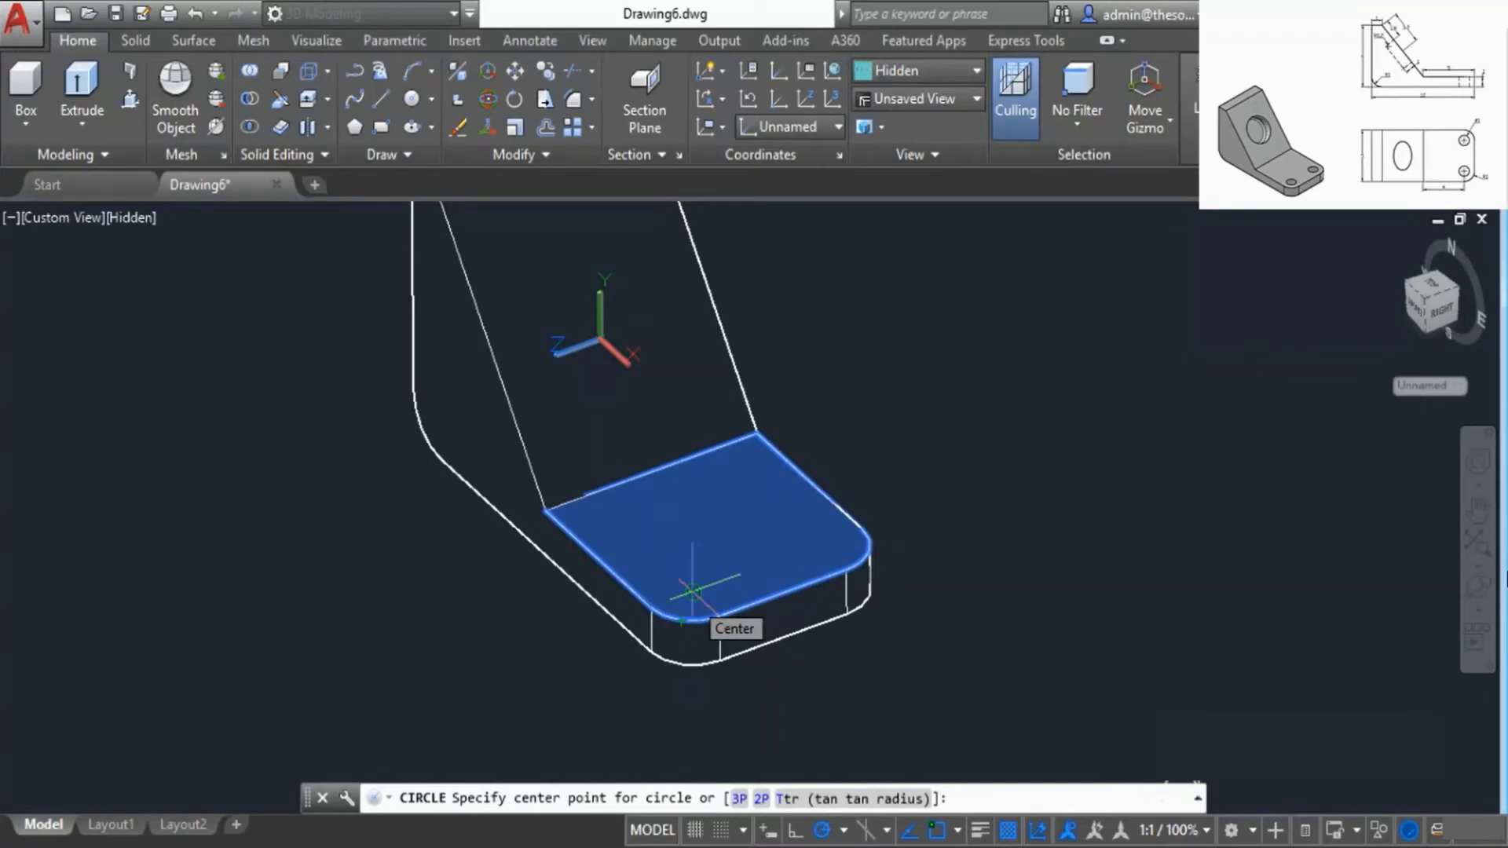
# - Draw radius-0.5 circles centered near the left and right rounded corners on the flange top
pyautogui.click(691, 591)
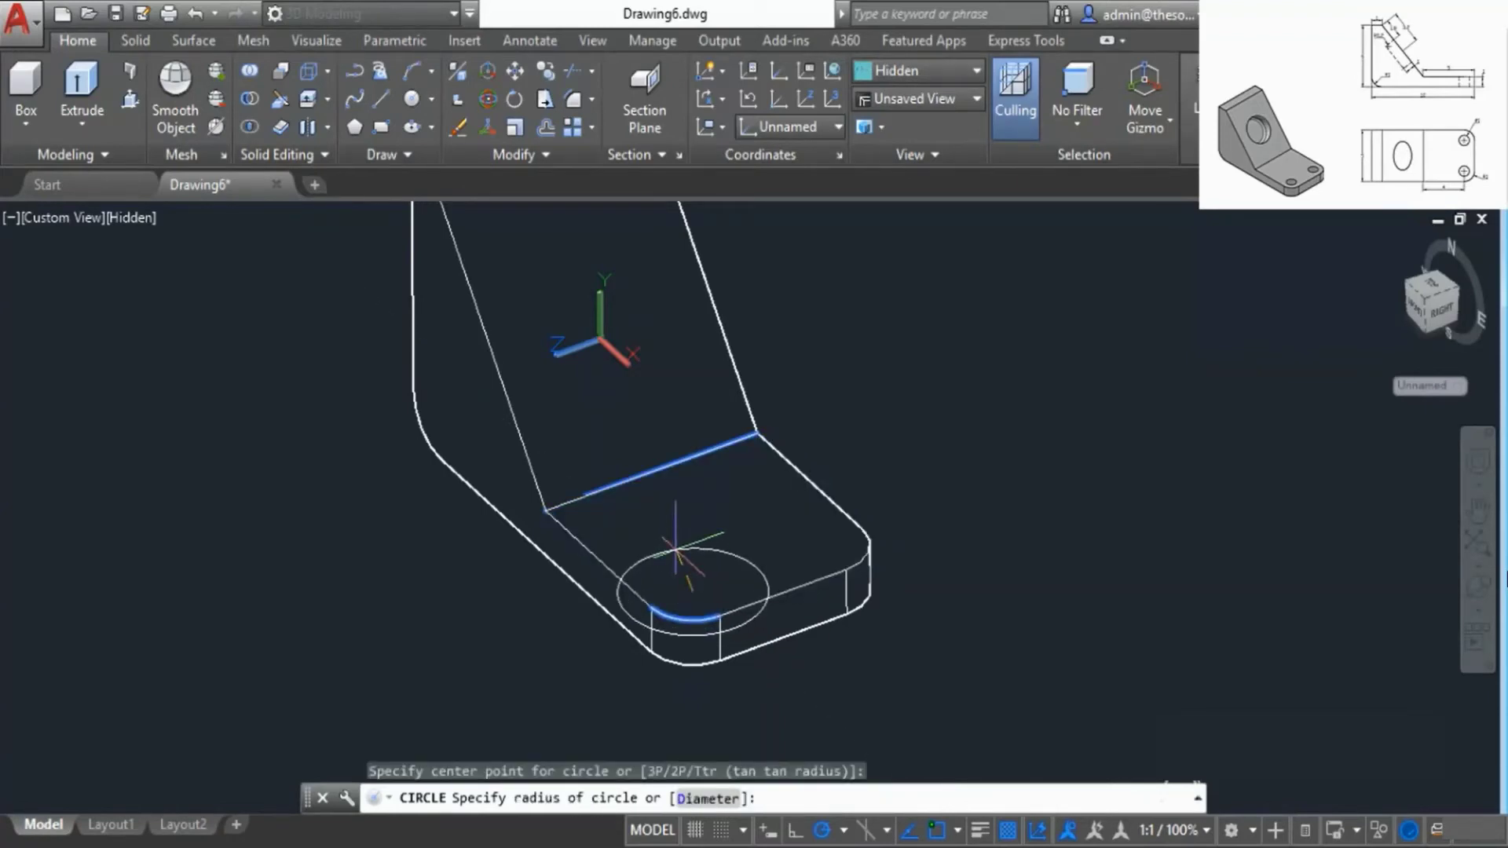
pyautogui.write('0.5')
pyautogui.press('Return')
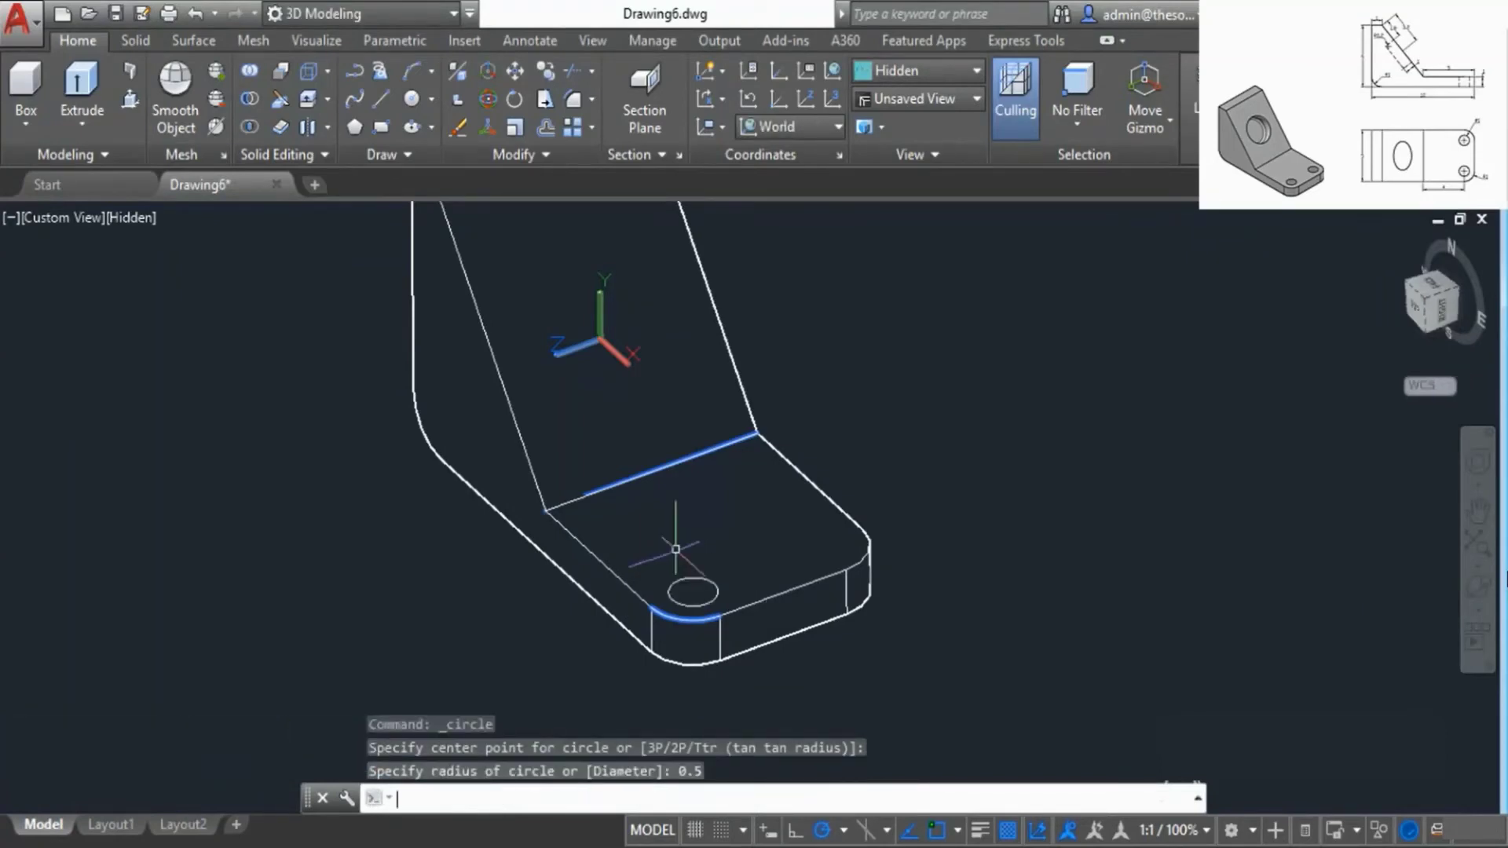
pyautogui.press('Return')
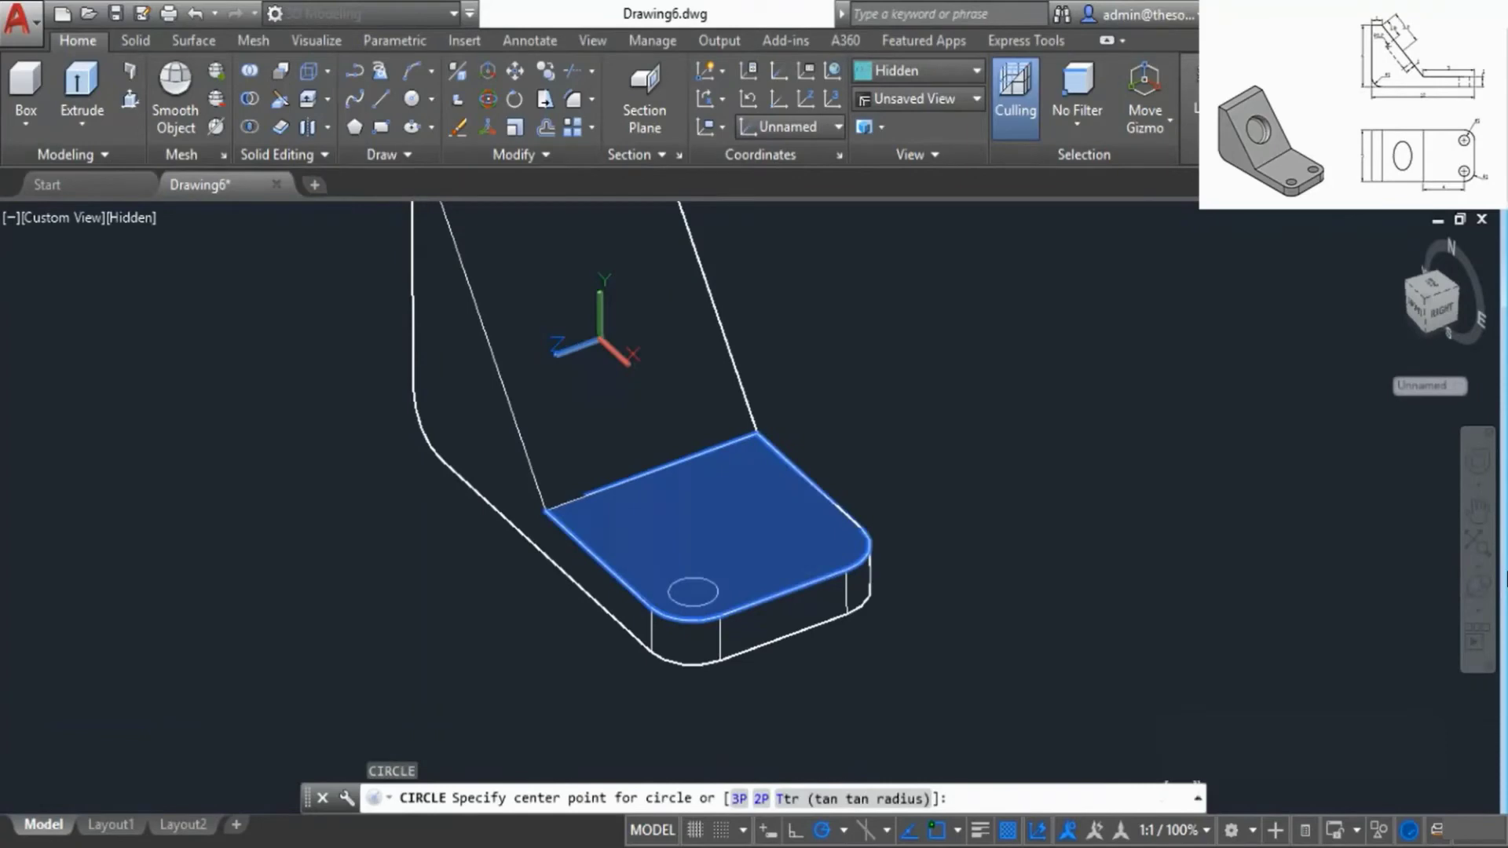
pyautogui.click(820, 546)
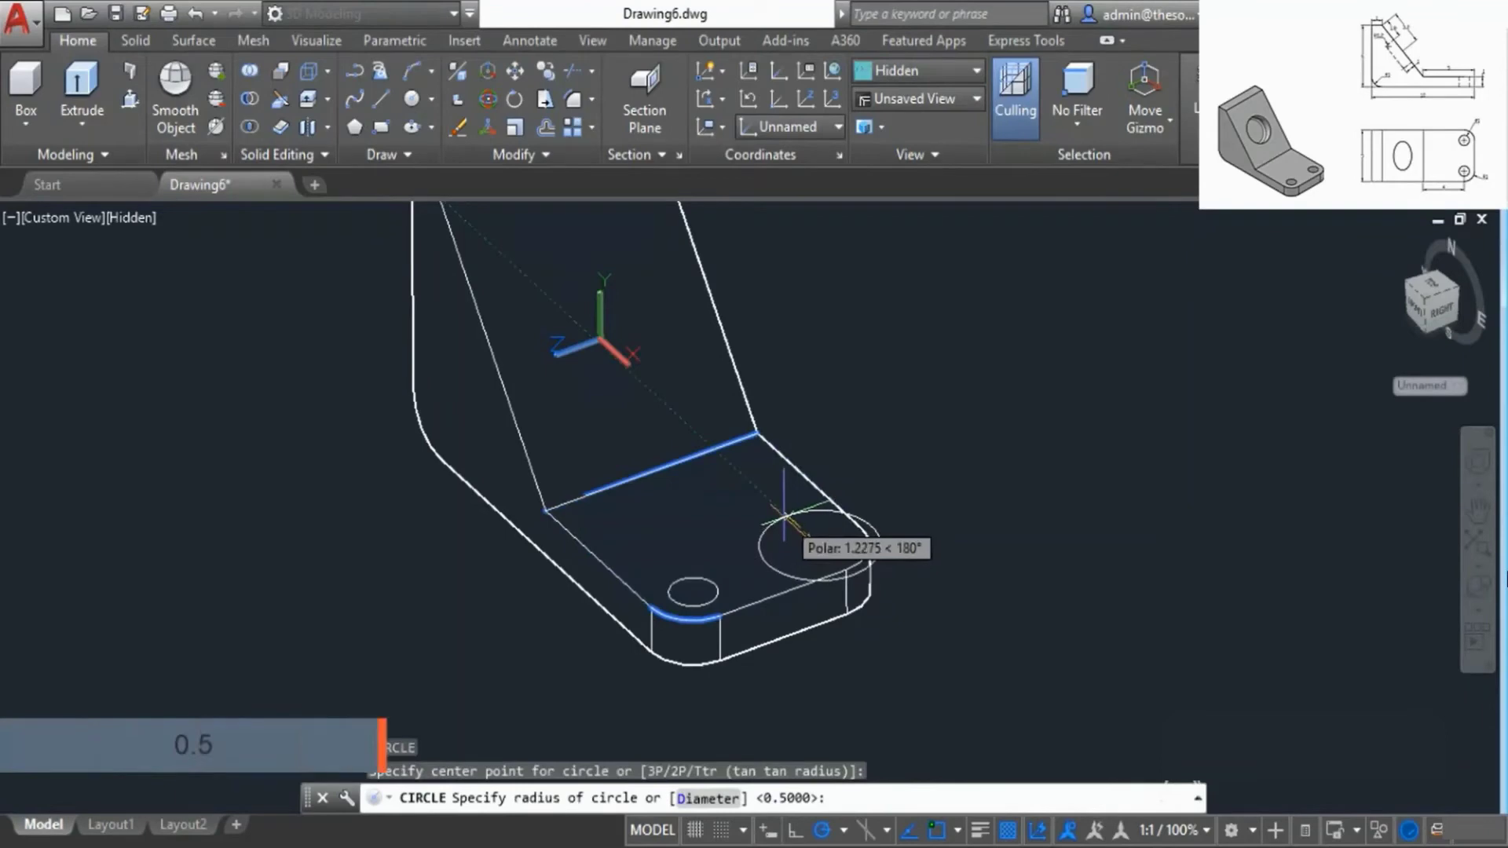
pyautogui.press('Return')
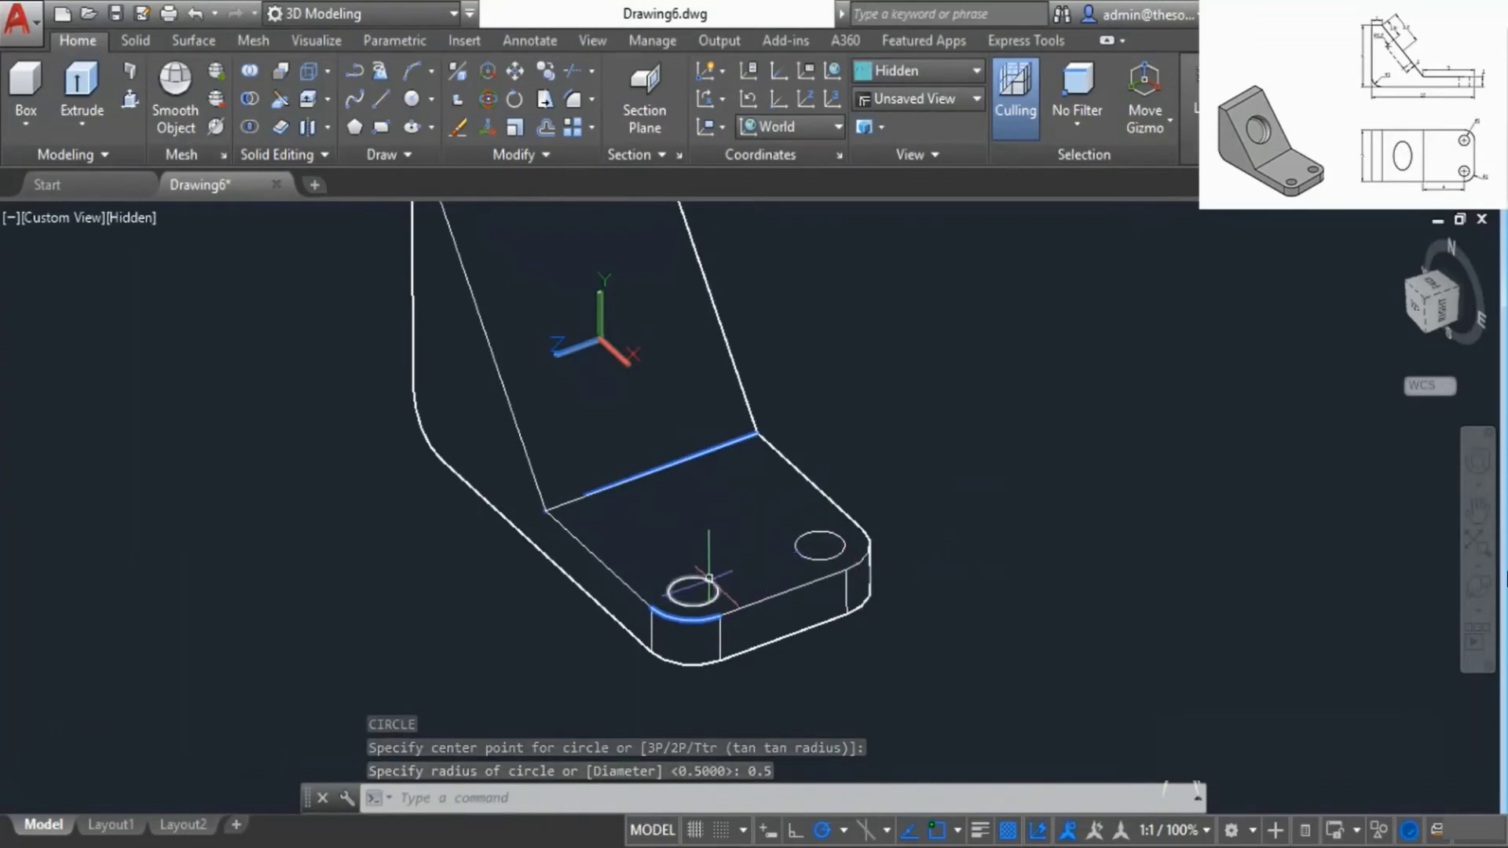
pyautogui.click(132, 101)
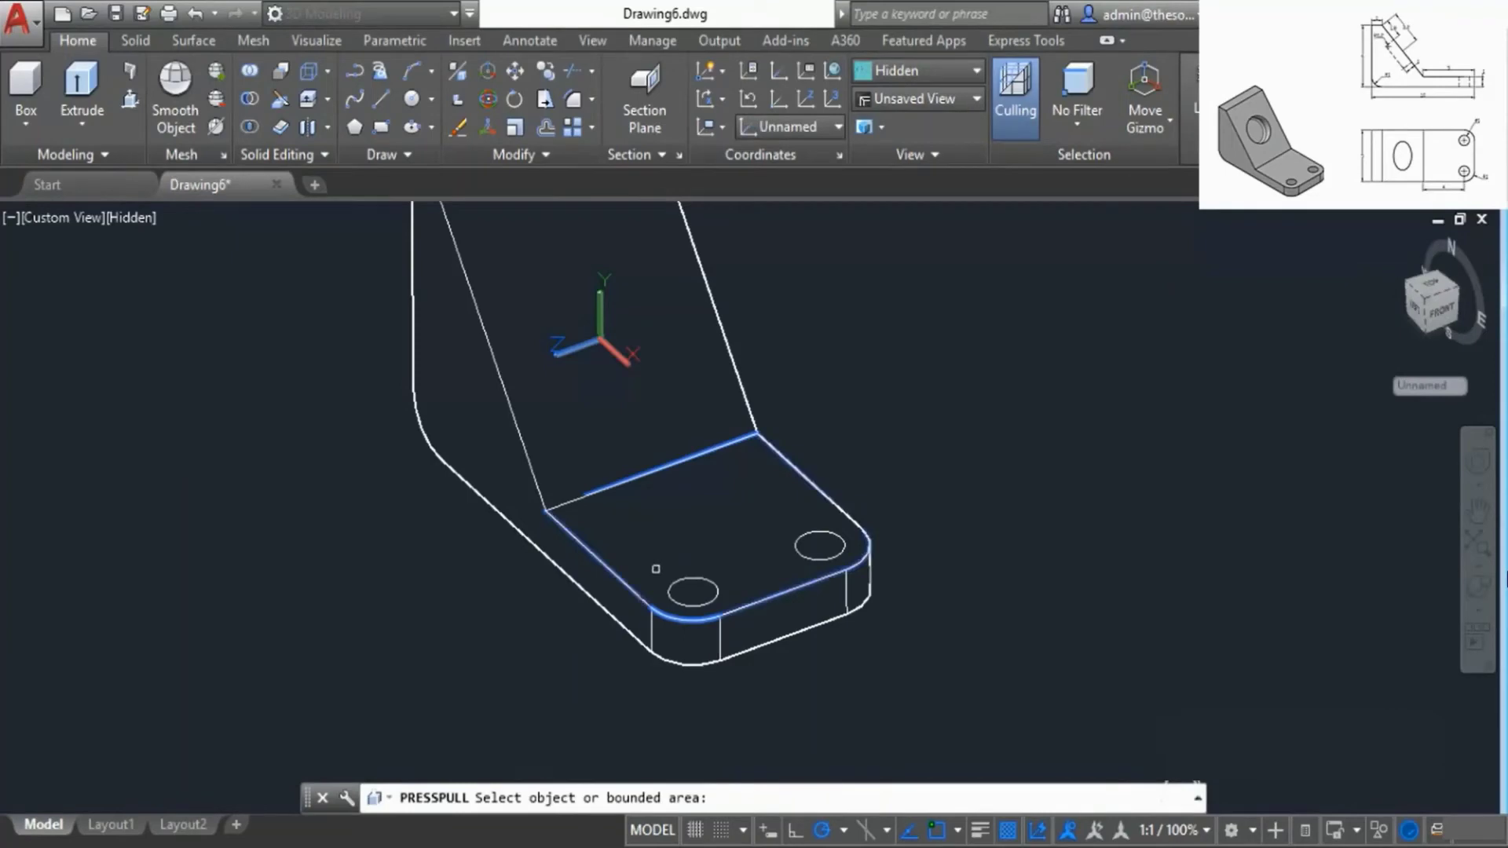
# - Press-pull the front and rear circles together, using Multiple, down through the flange
pyautogui.click(692, 592)
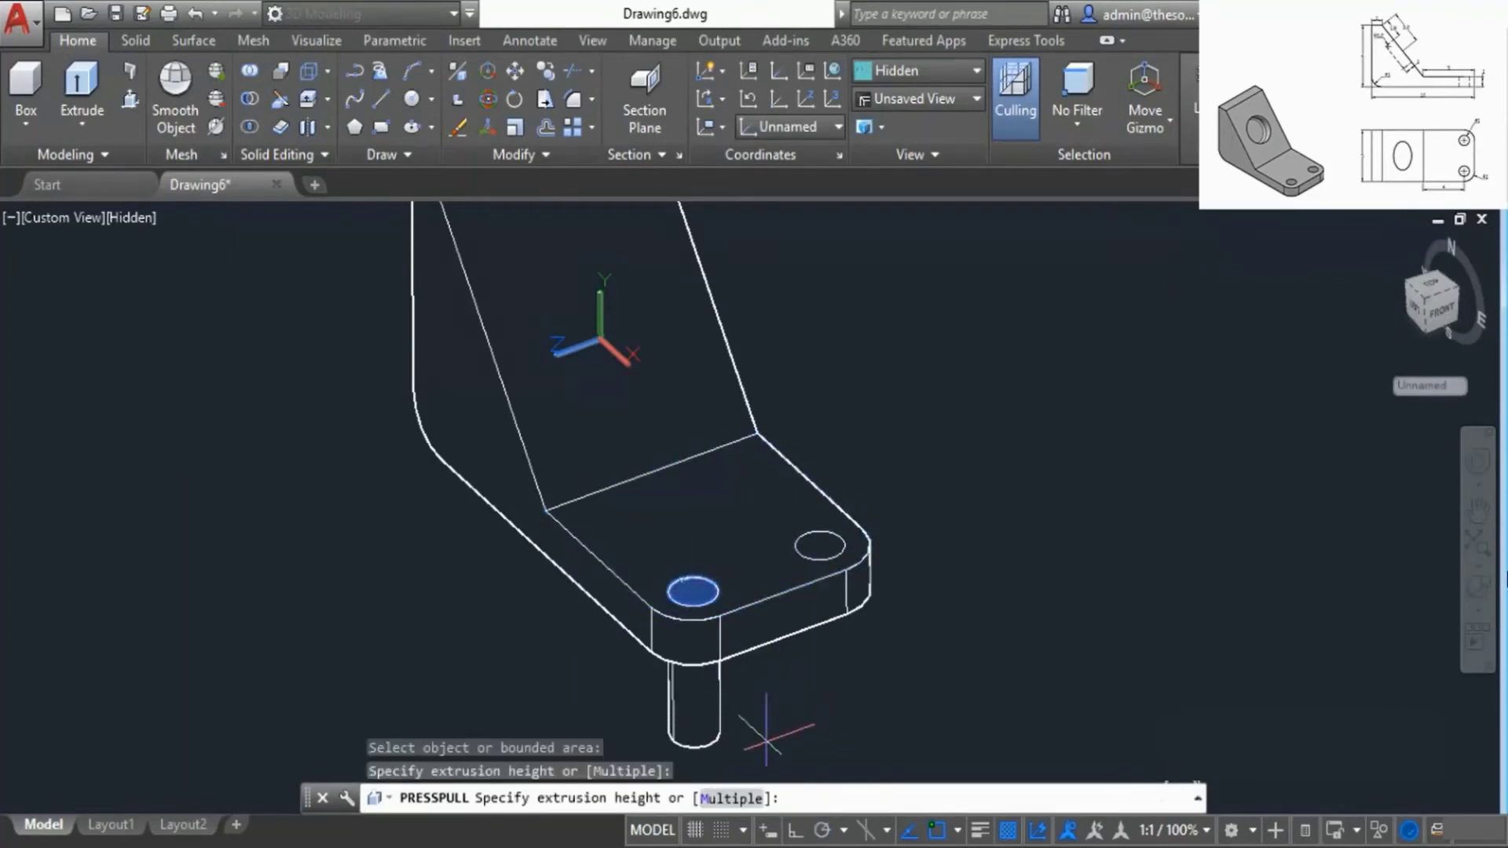
pyautogui.click(731, 798)
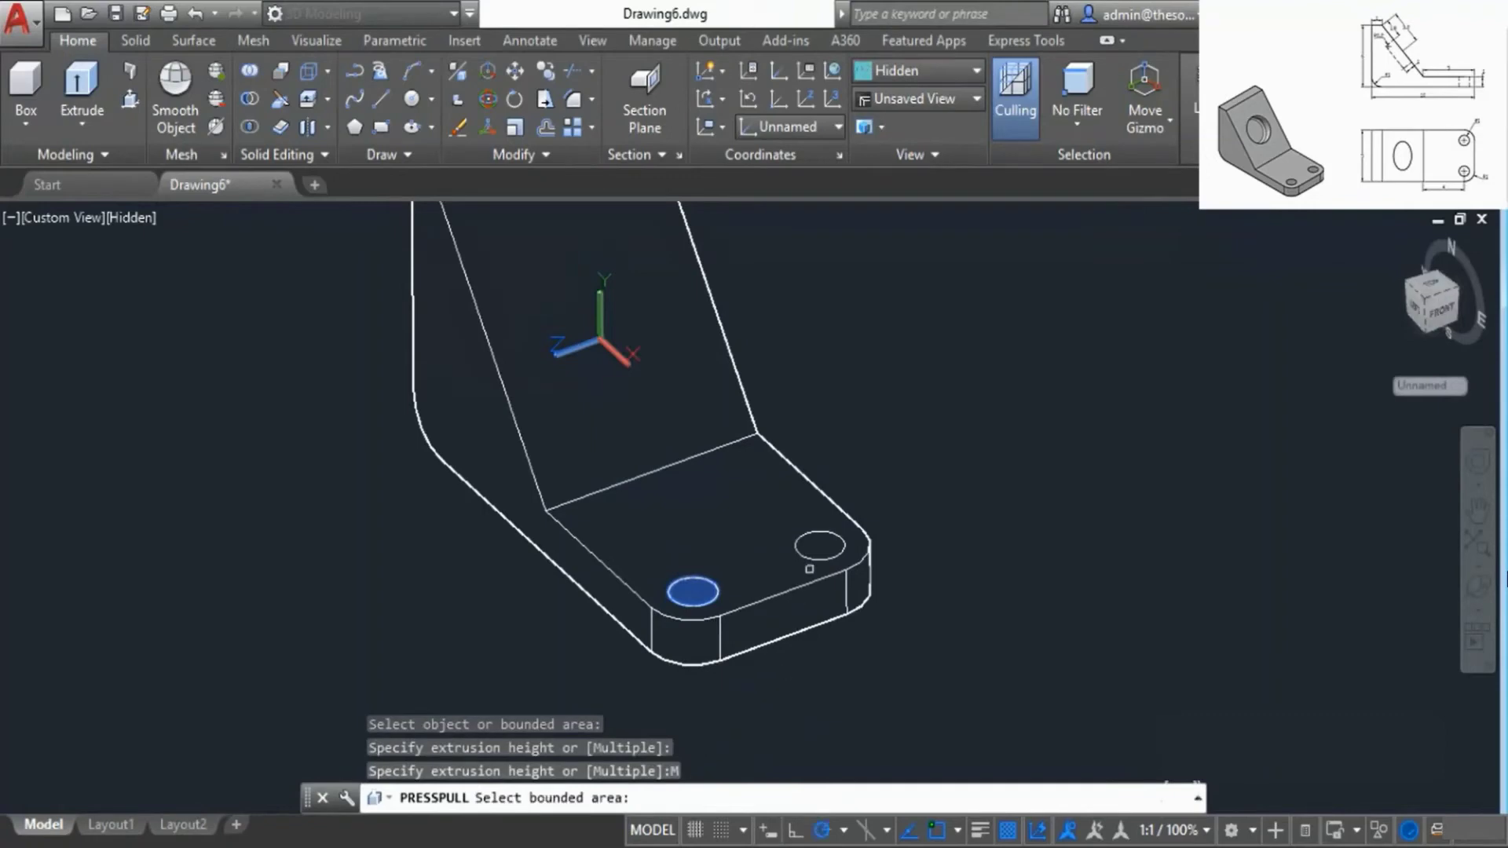
pyautogui.click(820, 547)
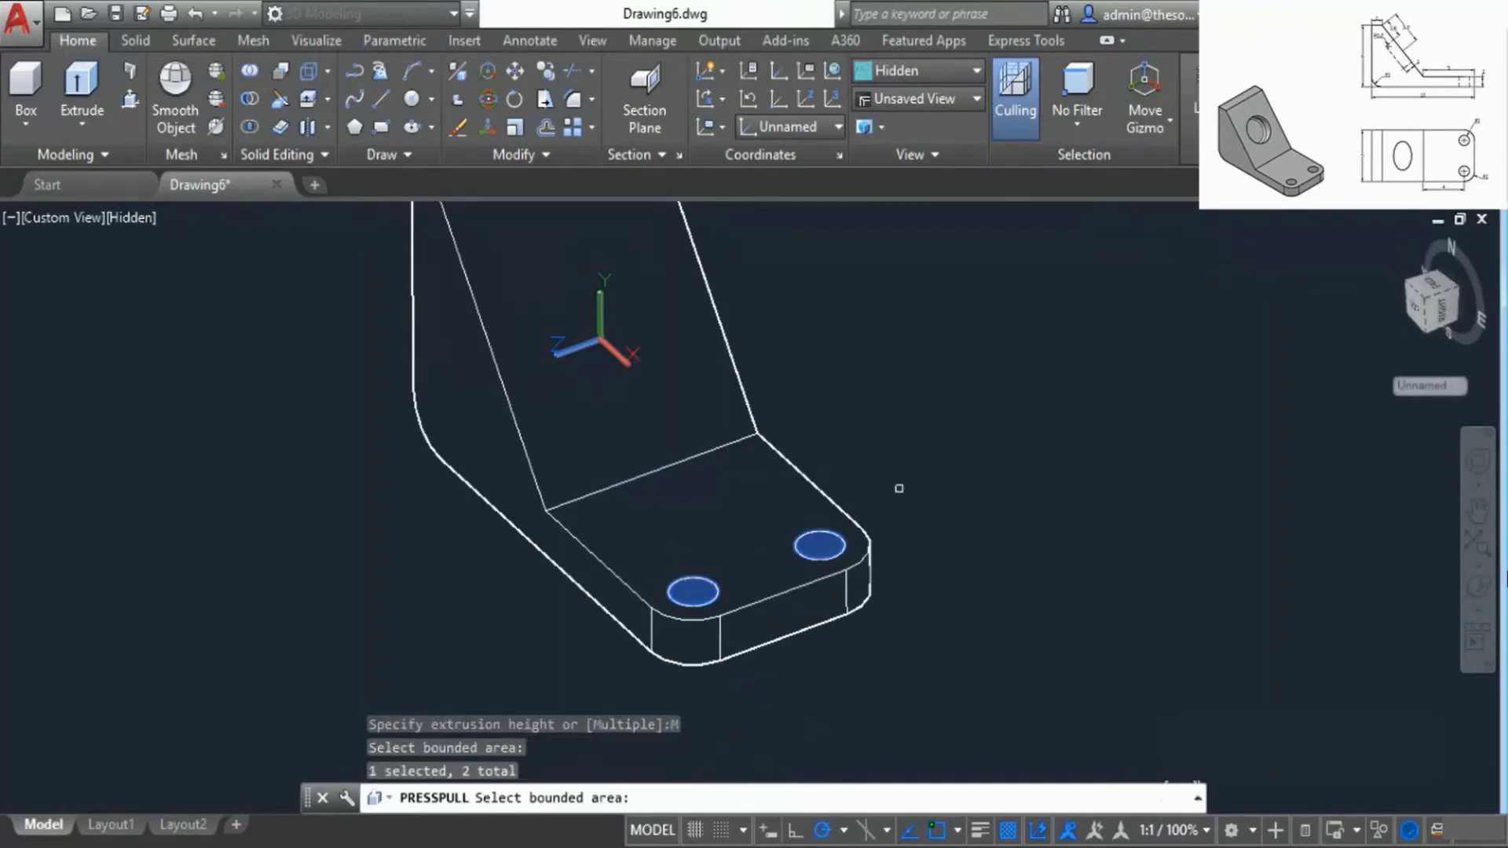
pyautogui.press('Return')
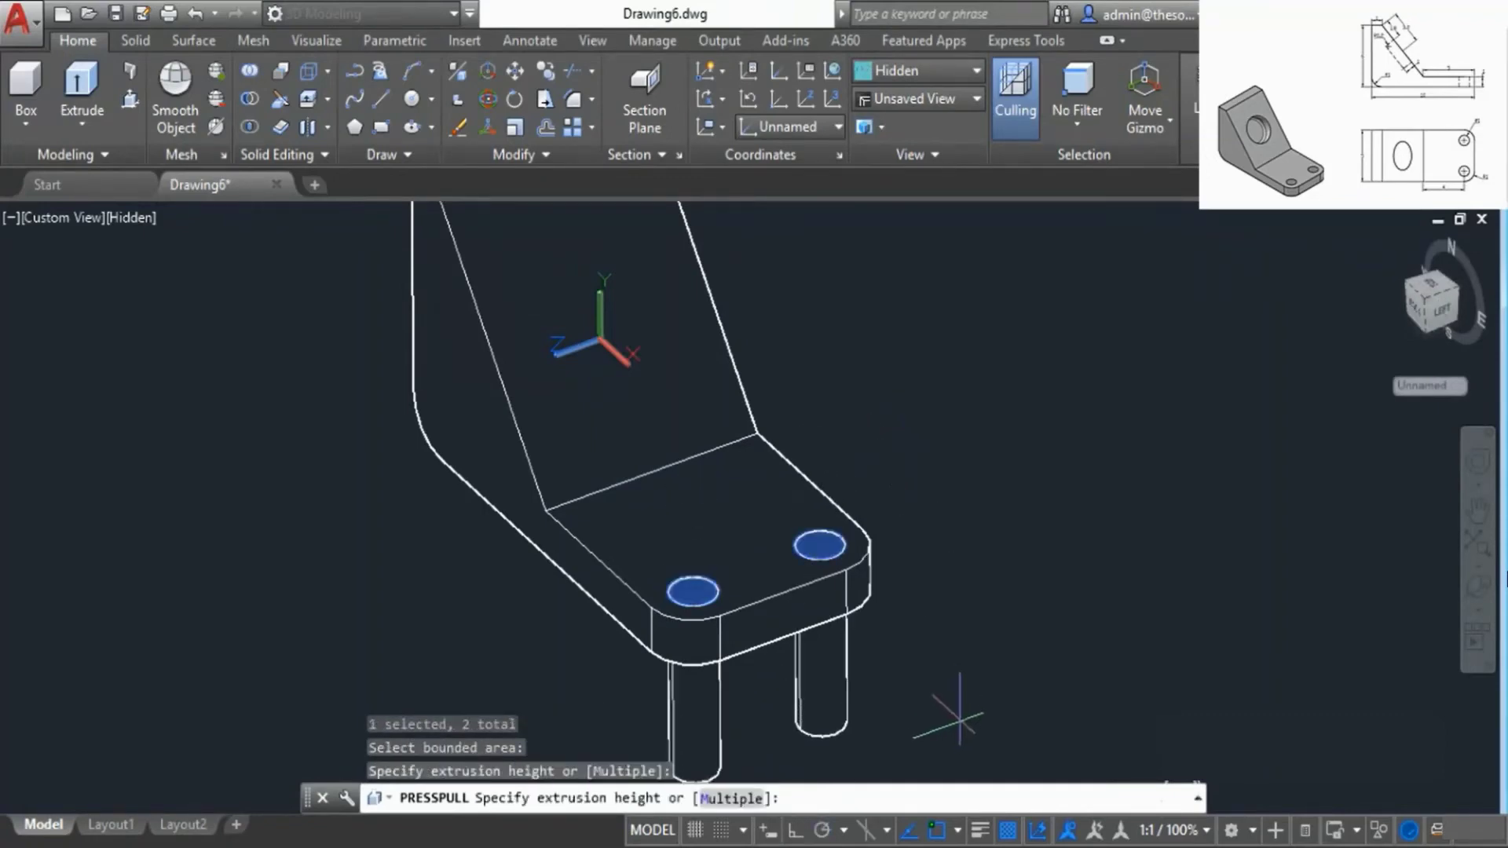
pyautogui.click(958, 692)
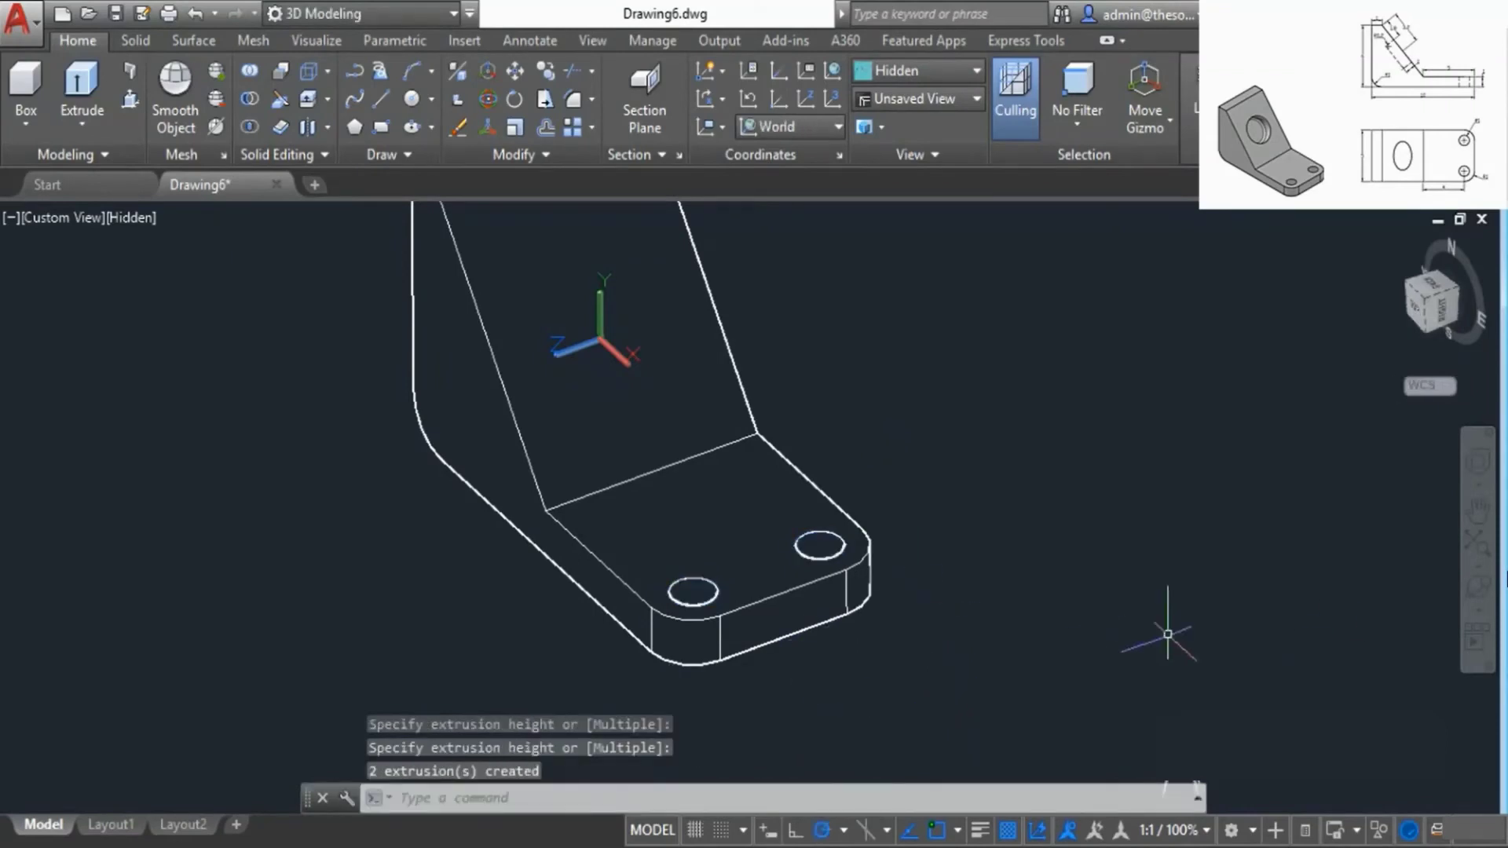
# - Orbit and pan the view to show the upright's sloped top face
pyautogui.click(1466, 599)
pyautogui.moveTo(717, 428); pyautogui.dragTo(734, 471)
pyautogui.rightClick(813, 338)
pyautogui.click(822, 351)
pyautogui.keyDown('shift'); pyautogui.moveTo(775, 320); pyautogui.dragTo(756, 493, button='middle'); pyautogui.keyUp('shift')
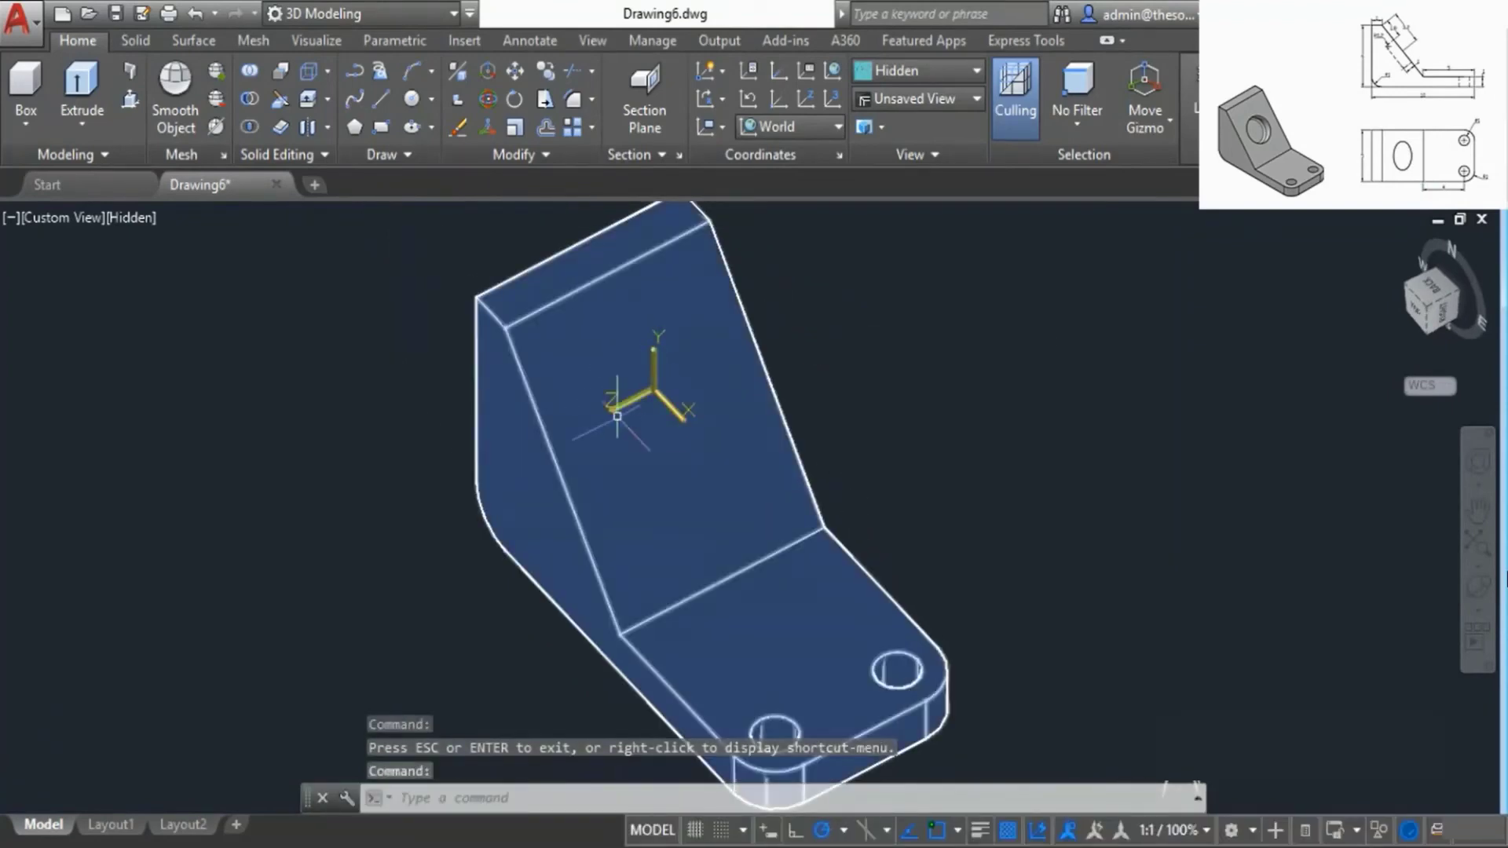
pyautogui.moveTo(670, 416); pyautogui.dragTo(610, 495, button='middle')
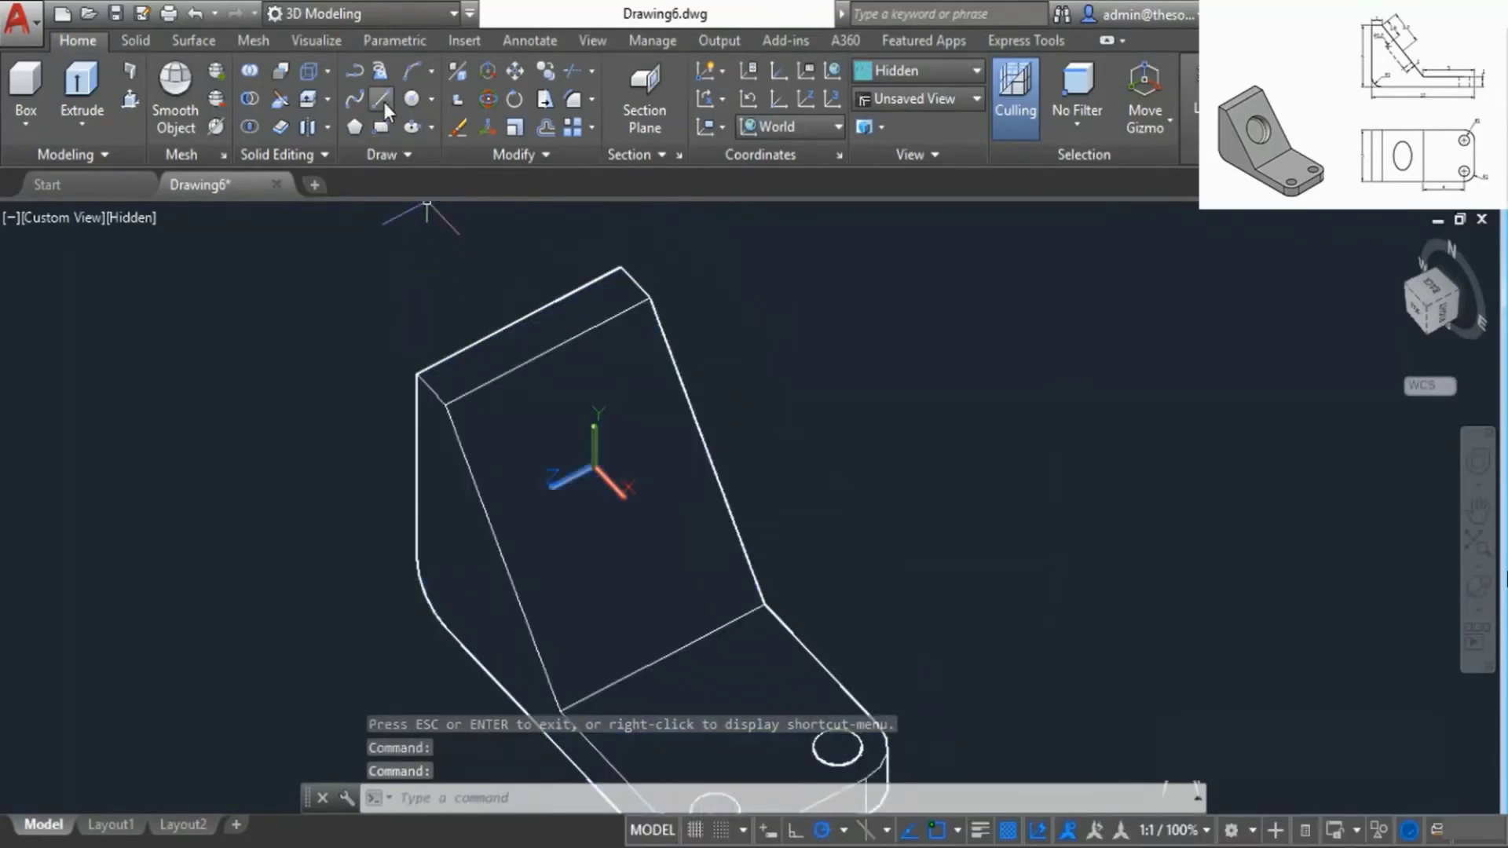
# - Draw a 3.2-unit line down the sloped face starting from its top edge
pyautogui.click(385, 102)
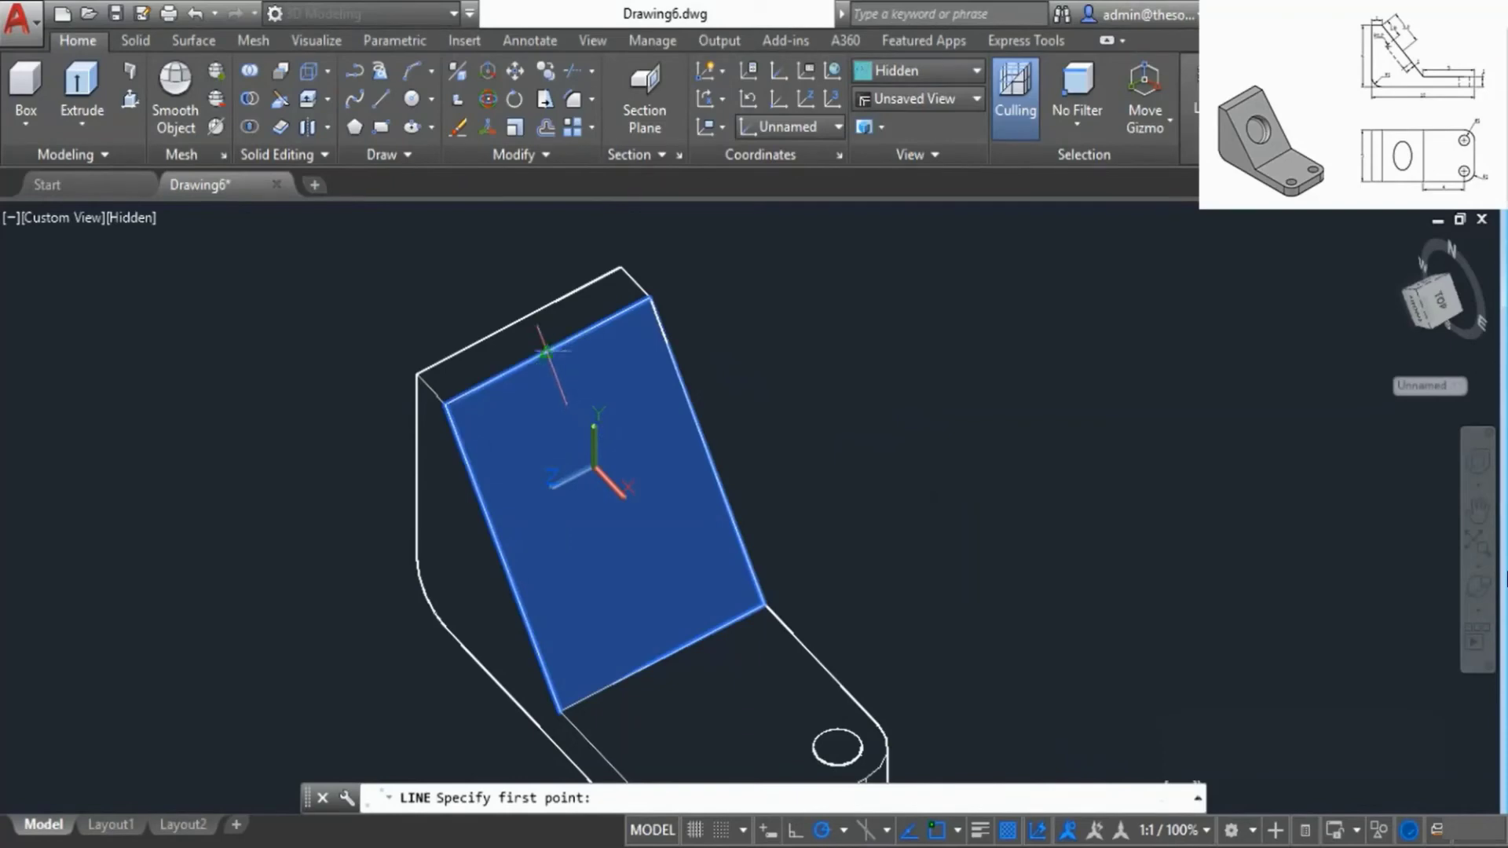
pyautogui.click(547, 354)
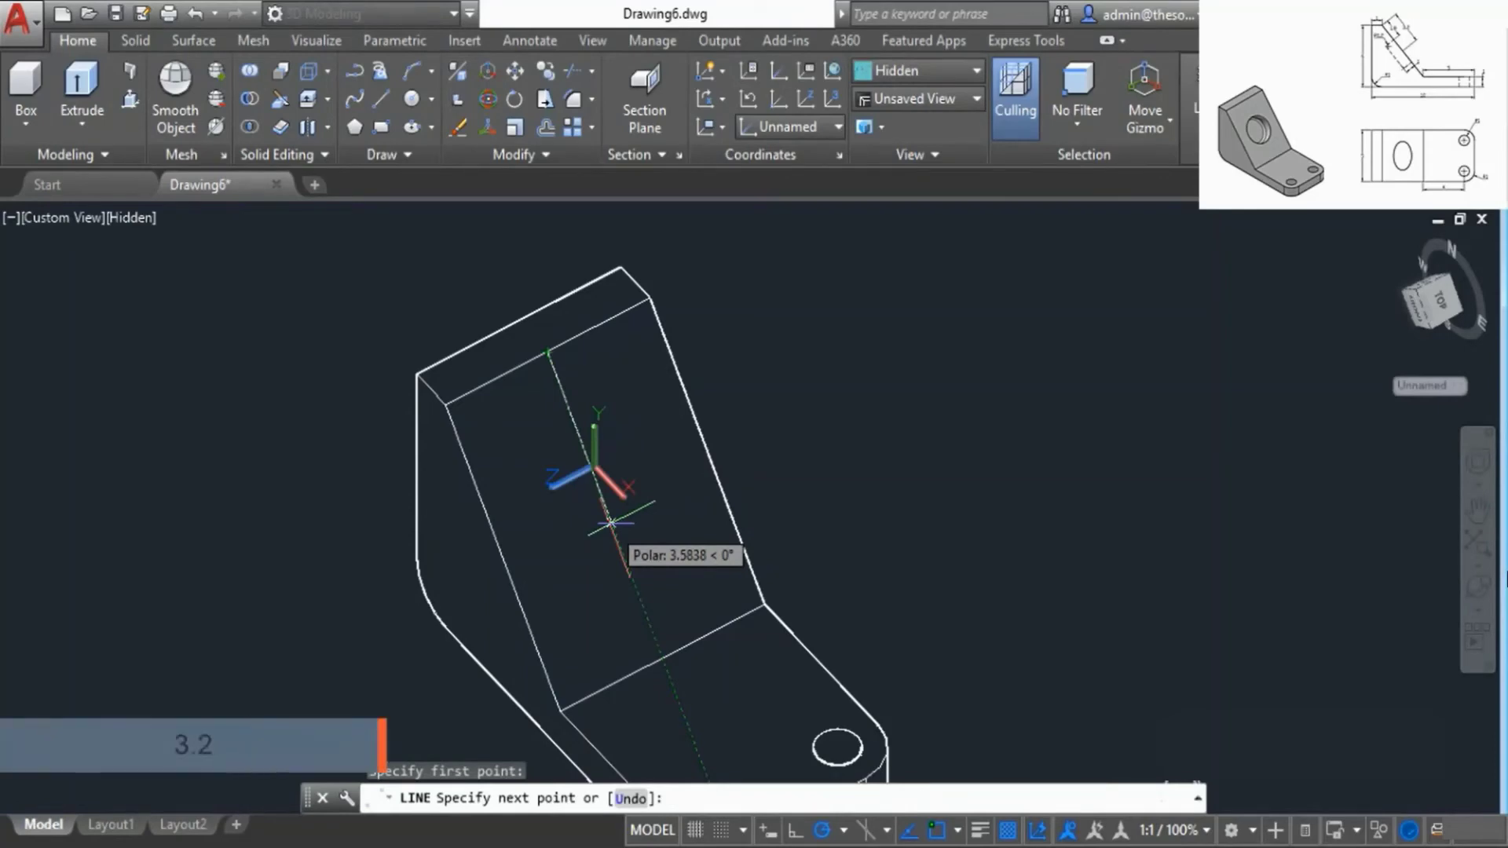
pyautogui.press('Return')
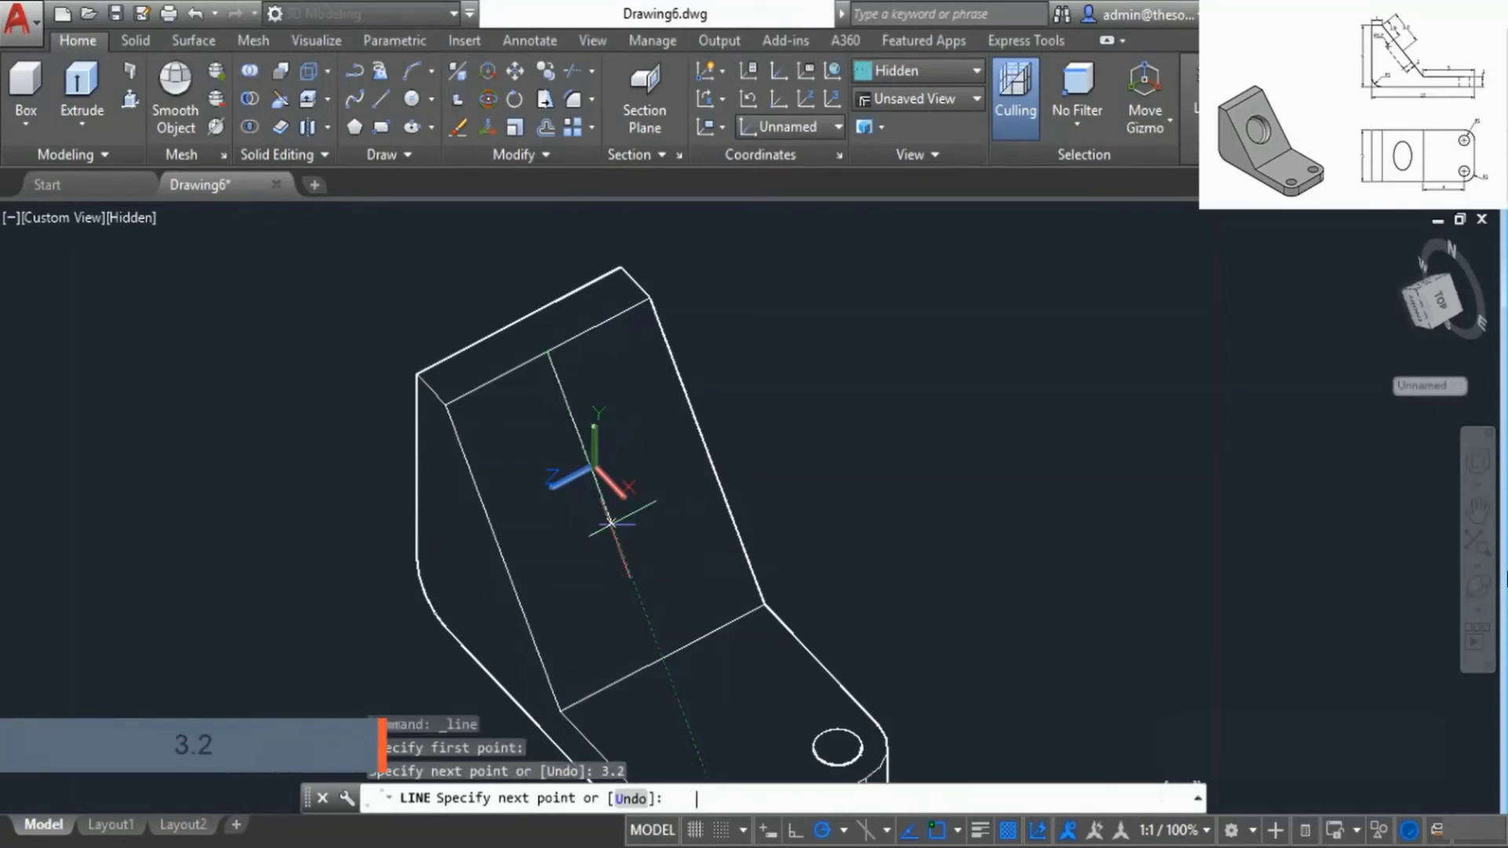
pyautogui.press('Return')
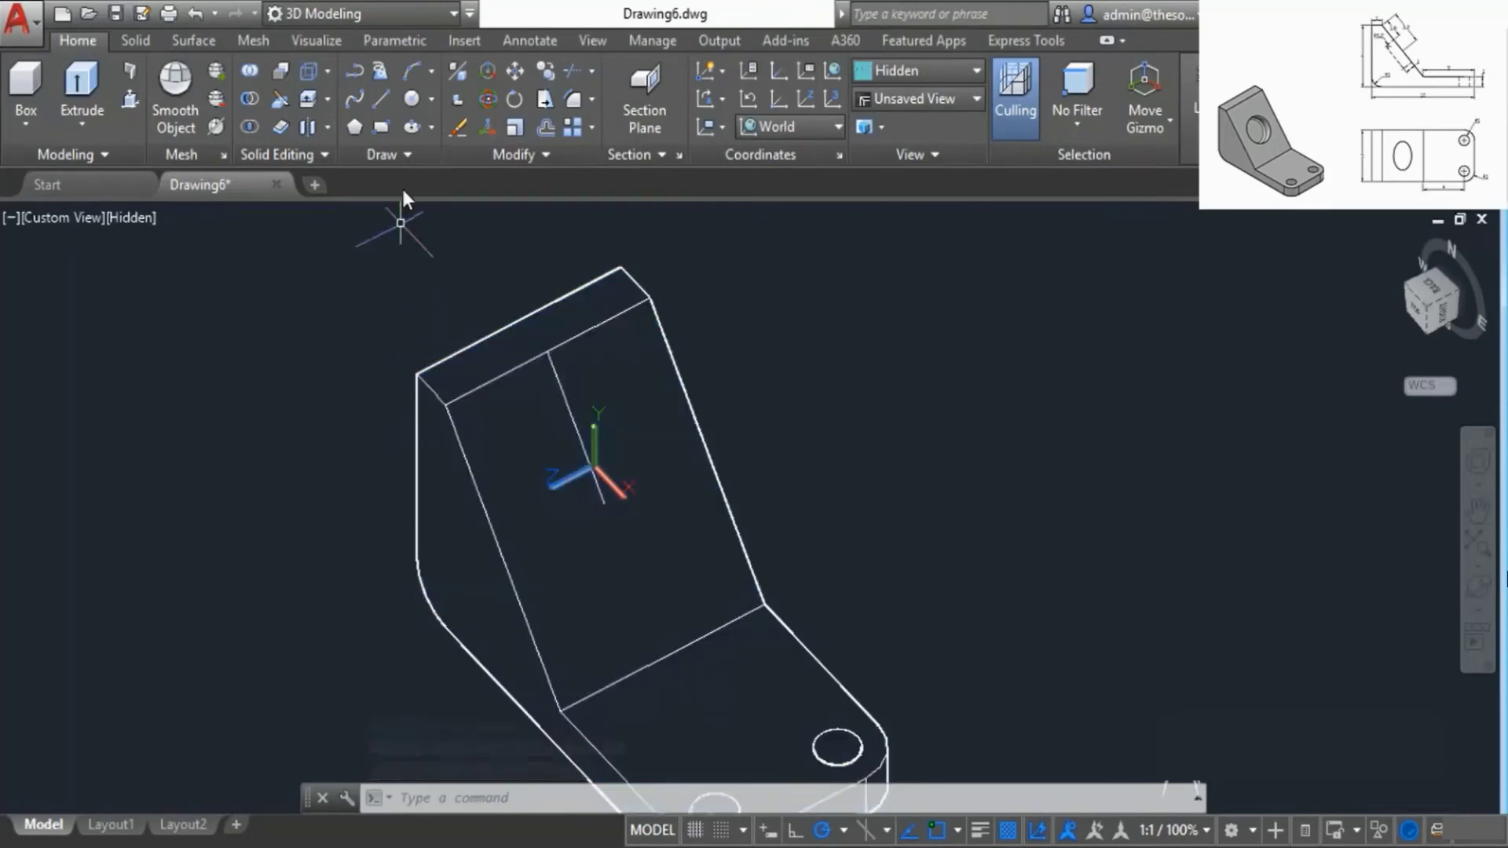
pyautogui.click(412, 101)
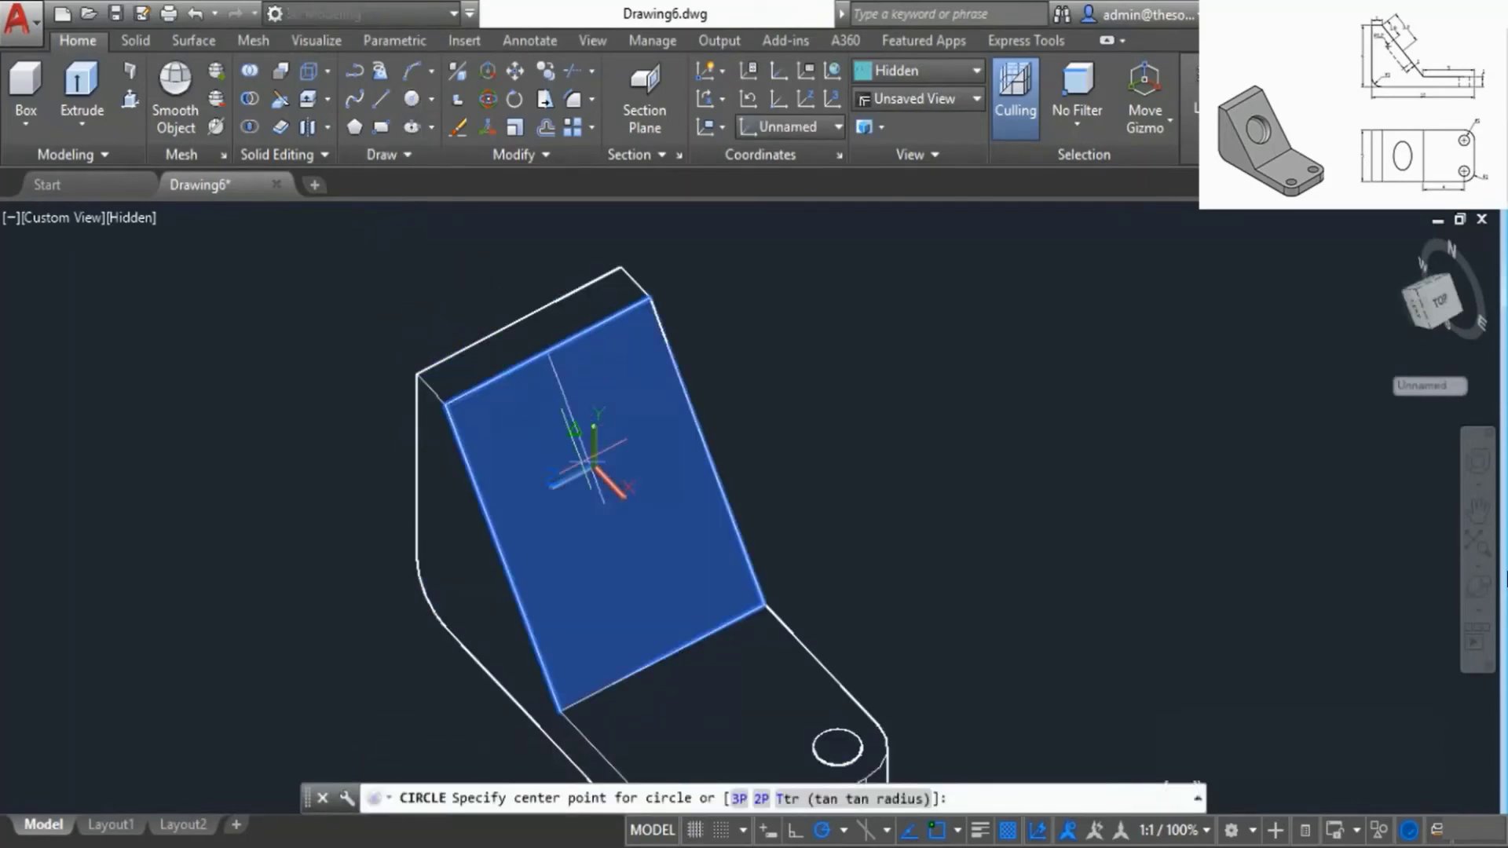
# - Draw a radius-1.4 circle at the guide line's end, then erase the guide line
pyautogui.click(605, 504)
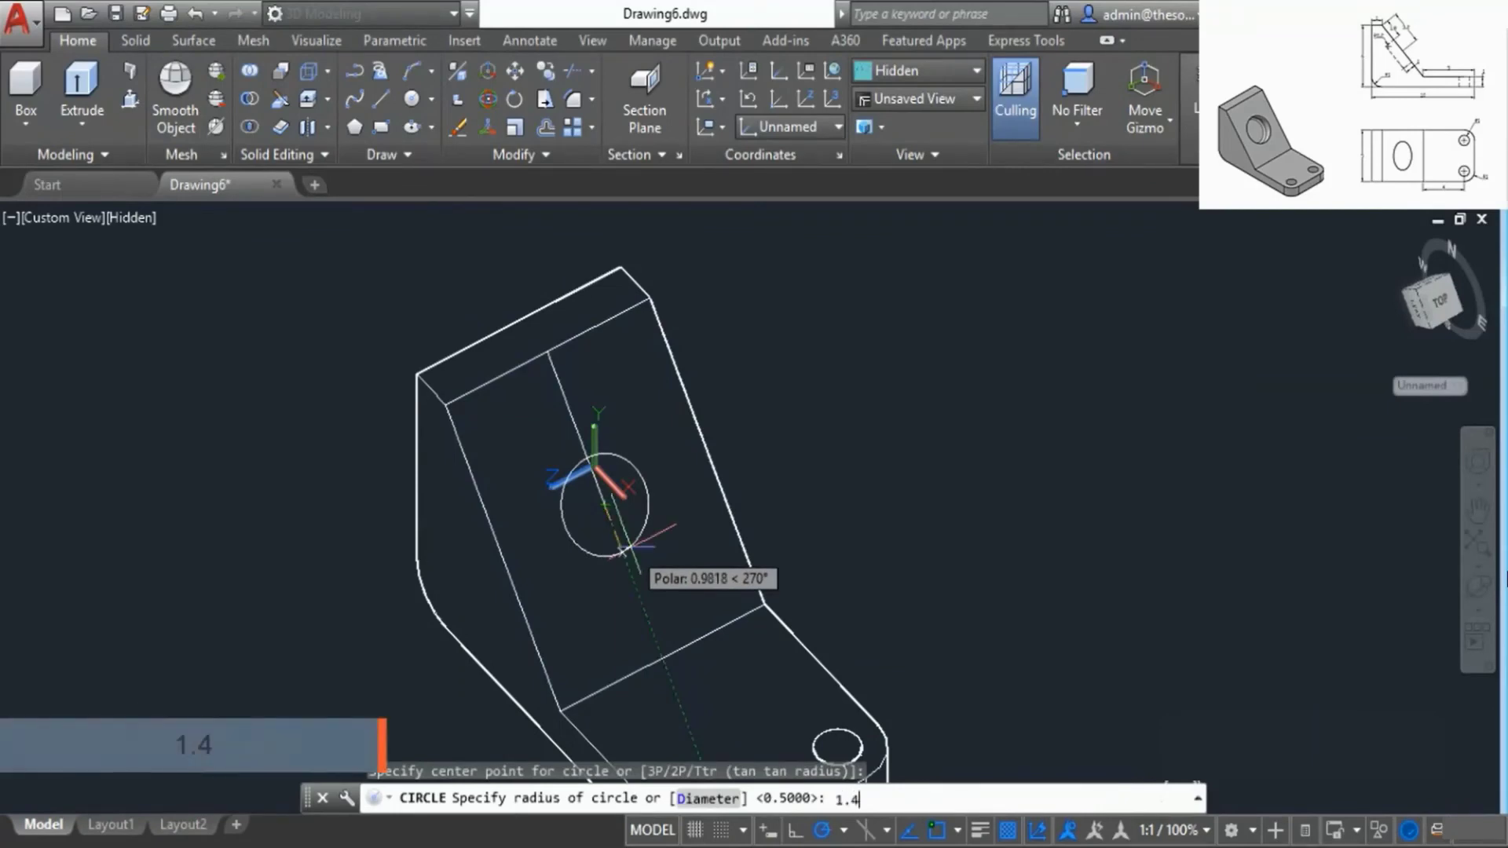
pyautogui.press('Return')
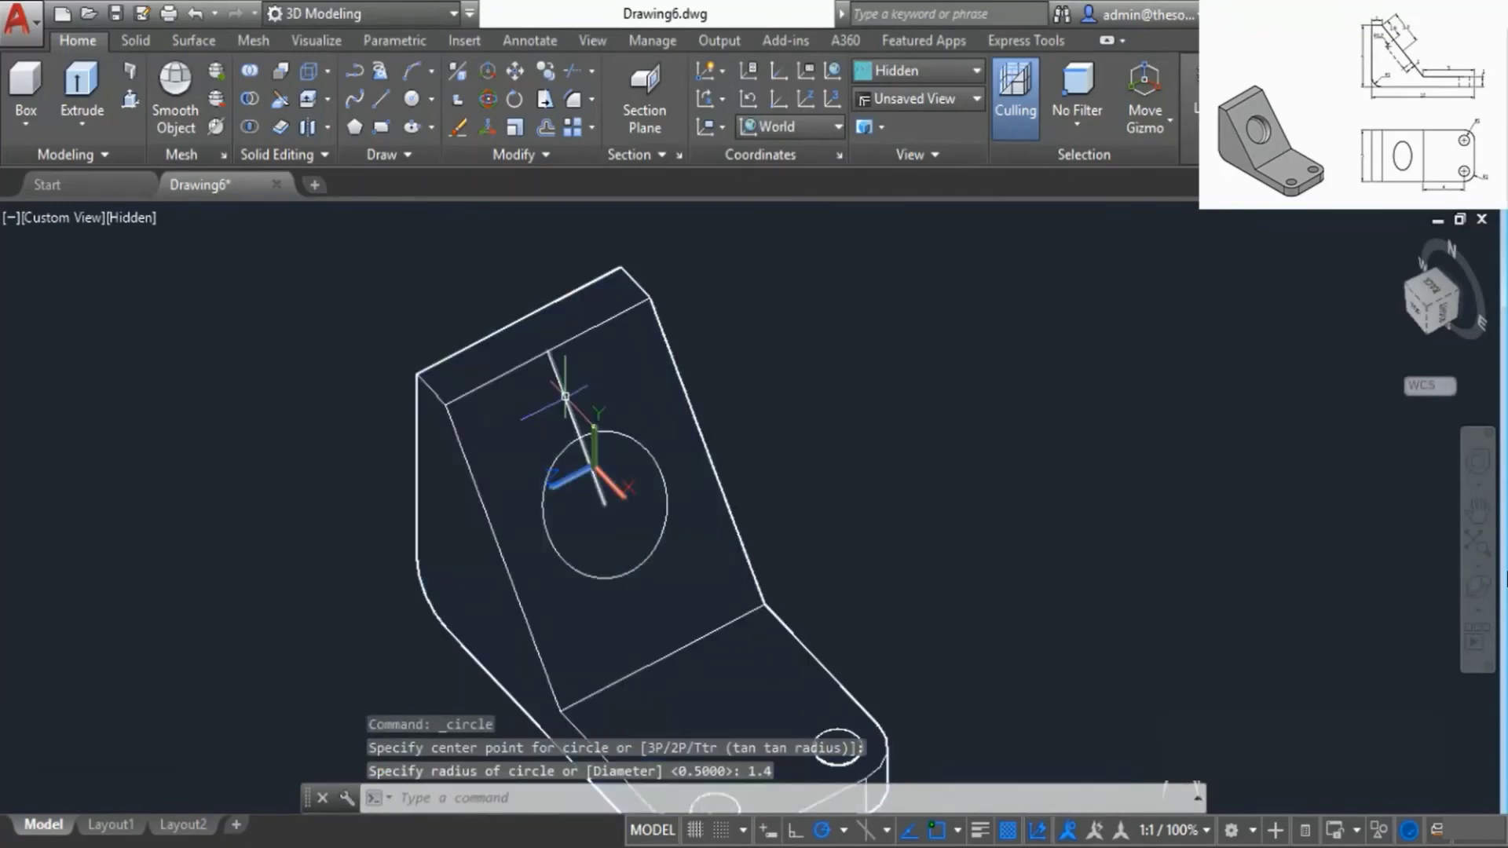
pyautogui.click(595, 428)
pyautogui.rightClick(736, 280)
pyautogui.click(795, 417)
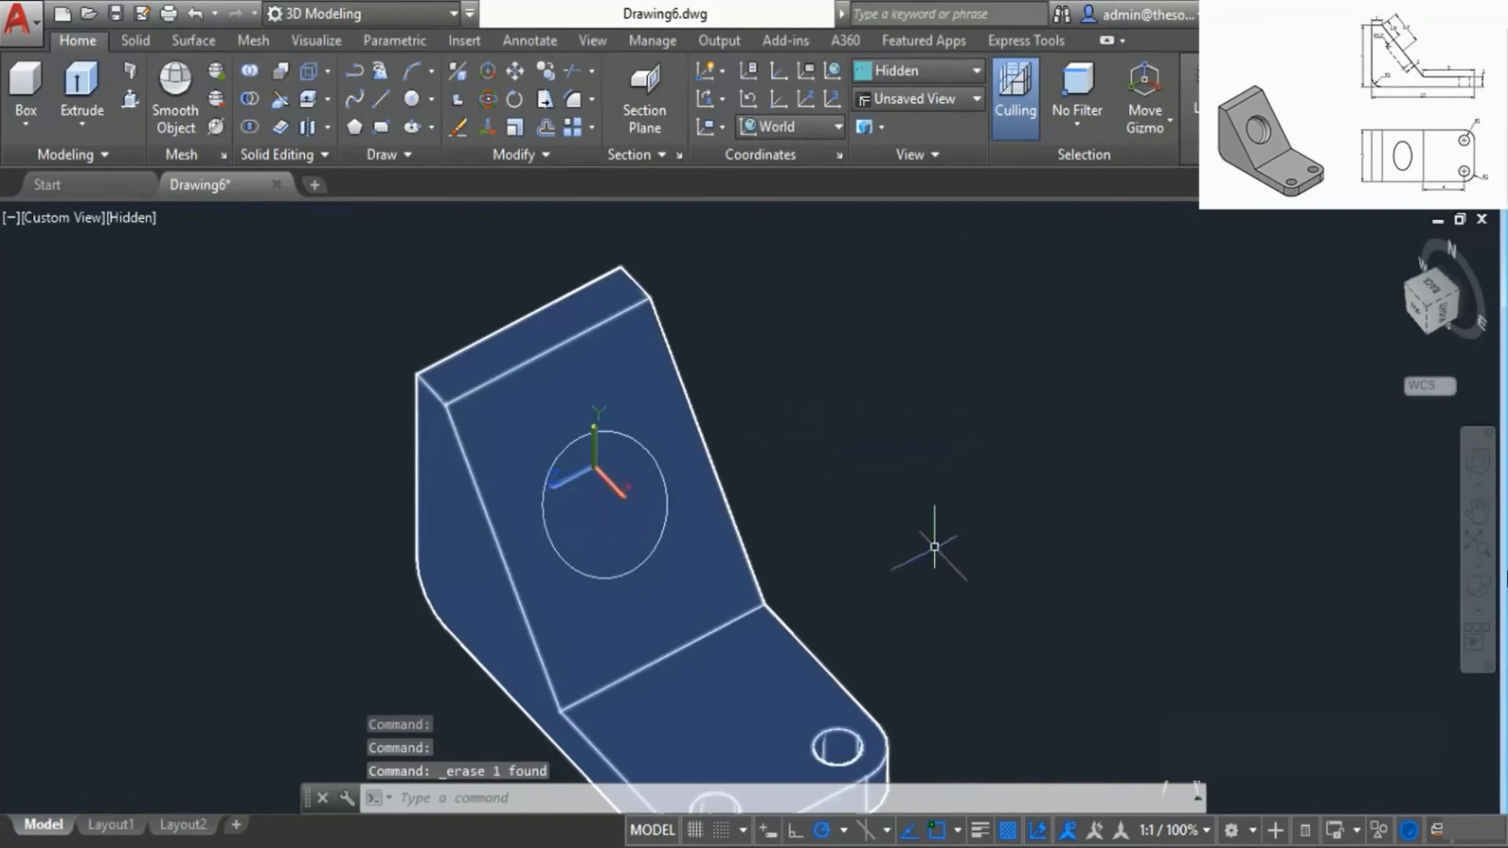
# - Orbit the model to a new angle to check the circle on the slanted face
pyautogui.click(1477, 587)
pyautogui.moveTo(750, 561); pyautogui.dragTo(773, 439)
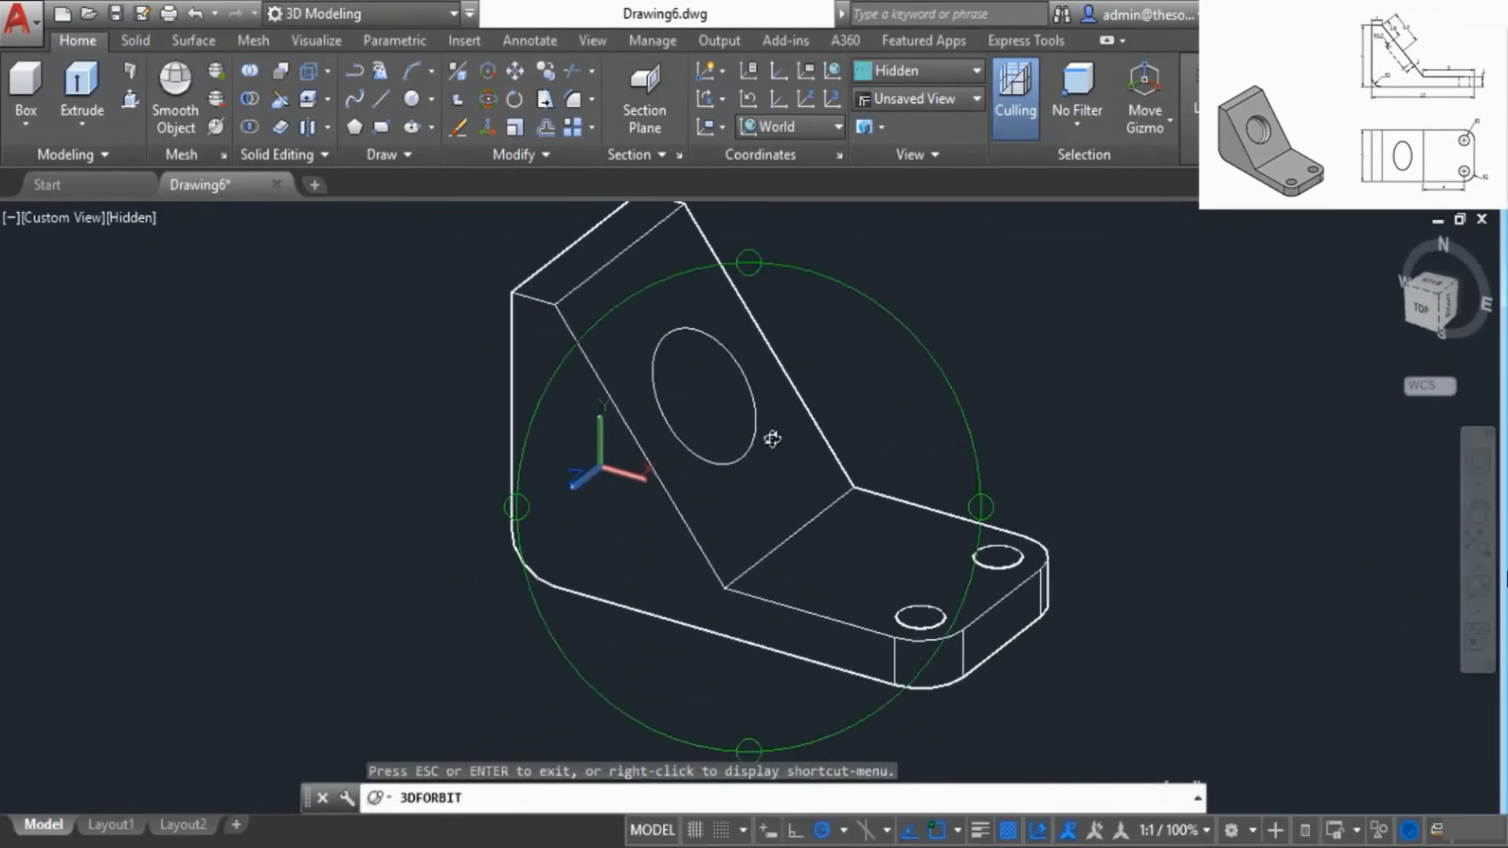
pyautogui.rightClick(842, 343)
pyautogui.click(860, 353)
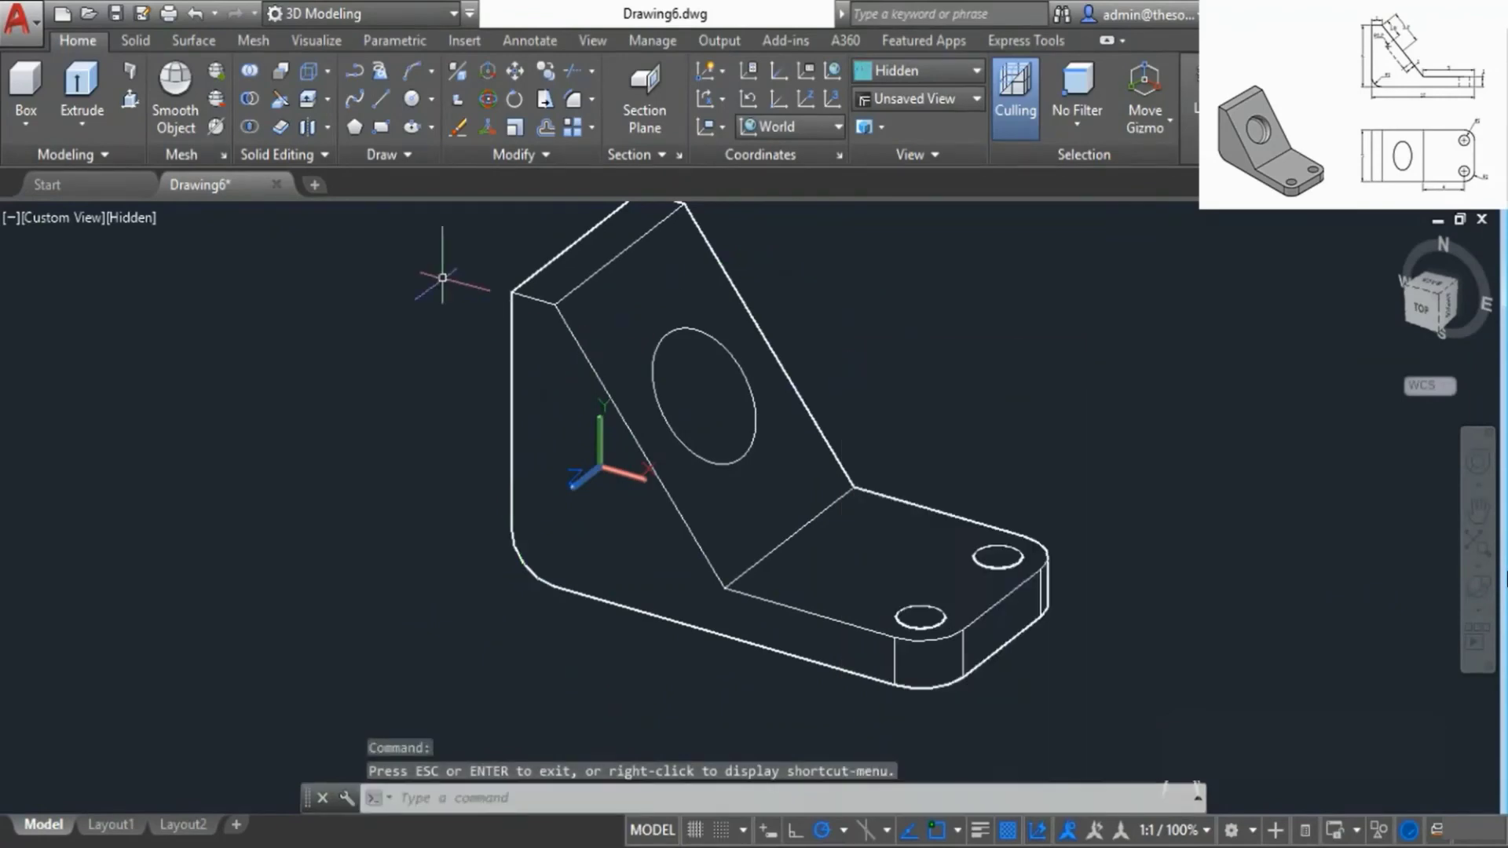
# - Press-pull the circle outward by 1, then undo the resulting raised boss
pyautogui.click(128, 100)
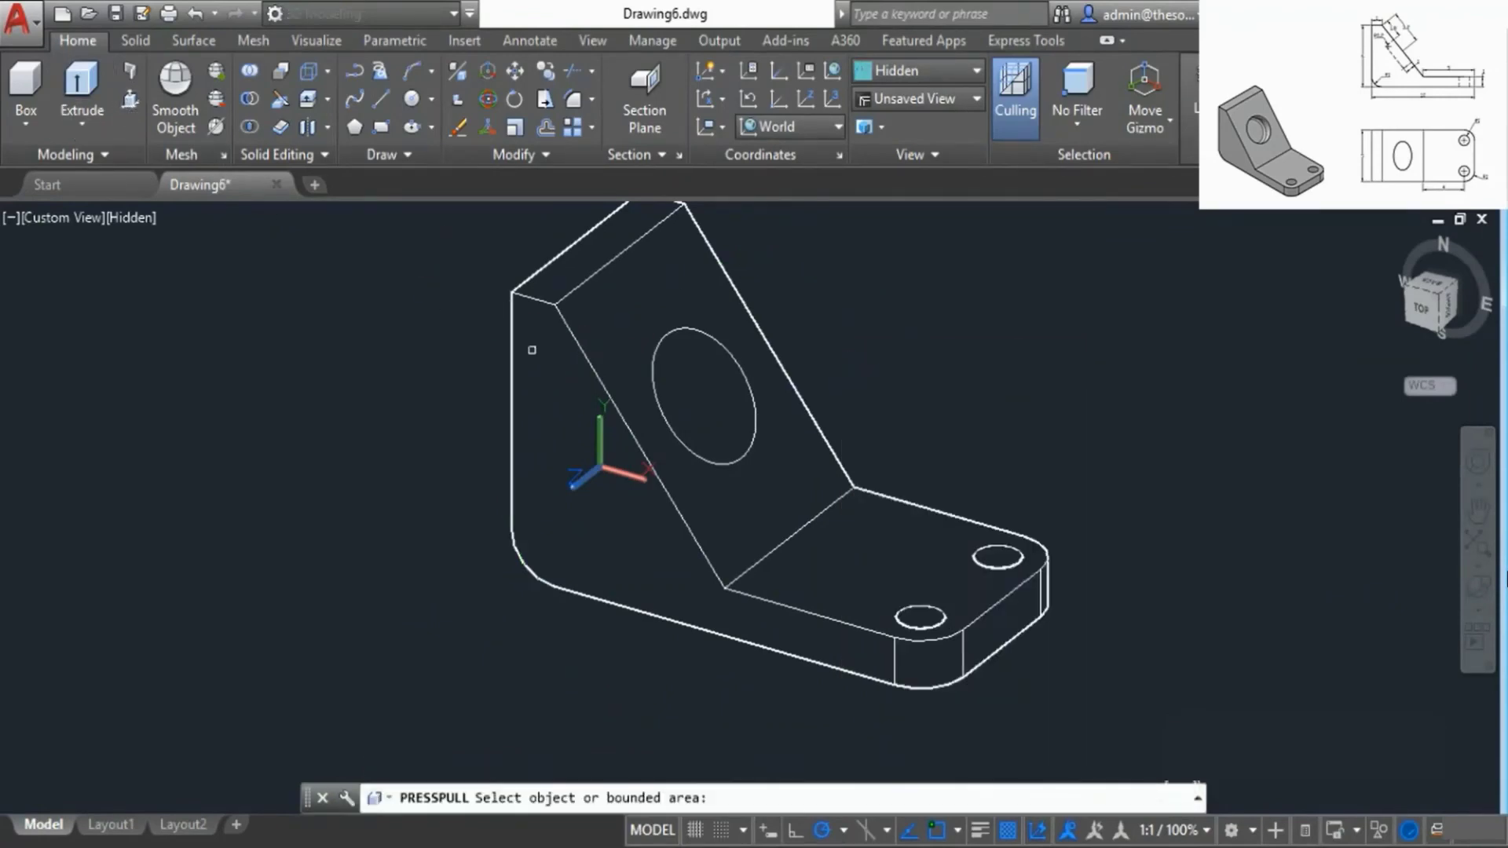
pyautogui.click(695, 383)
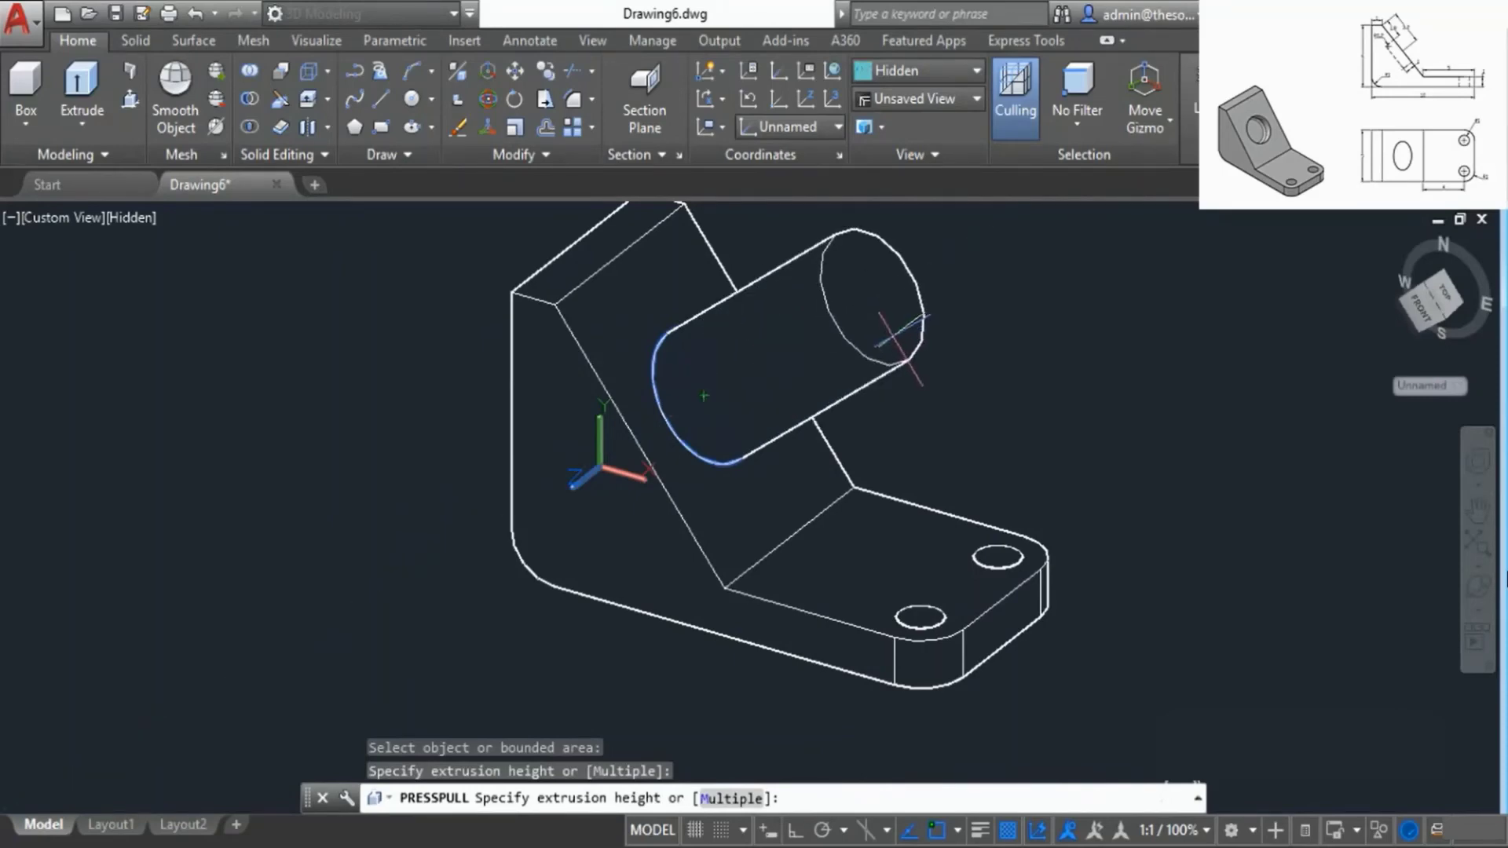
pyautogui.write('1')
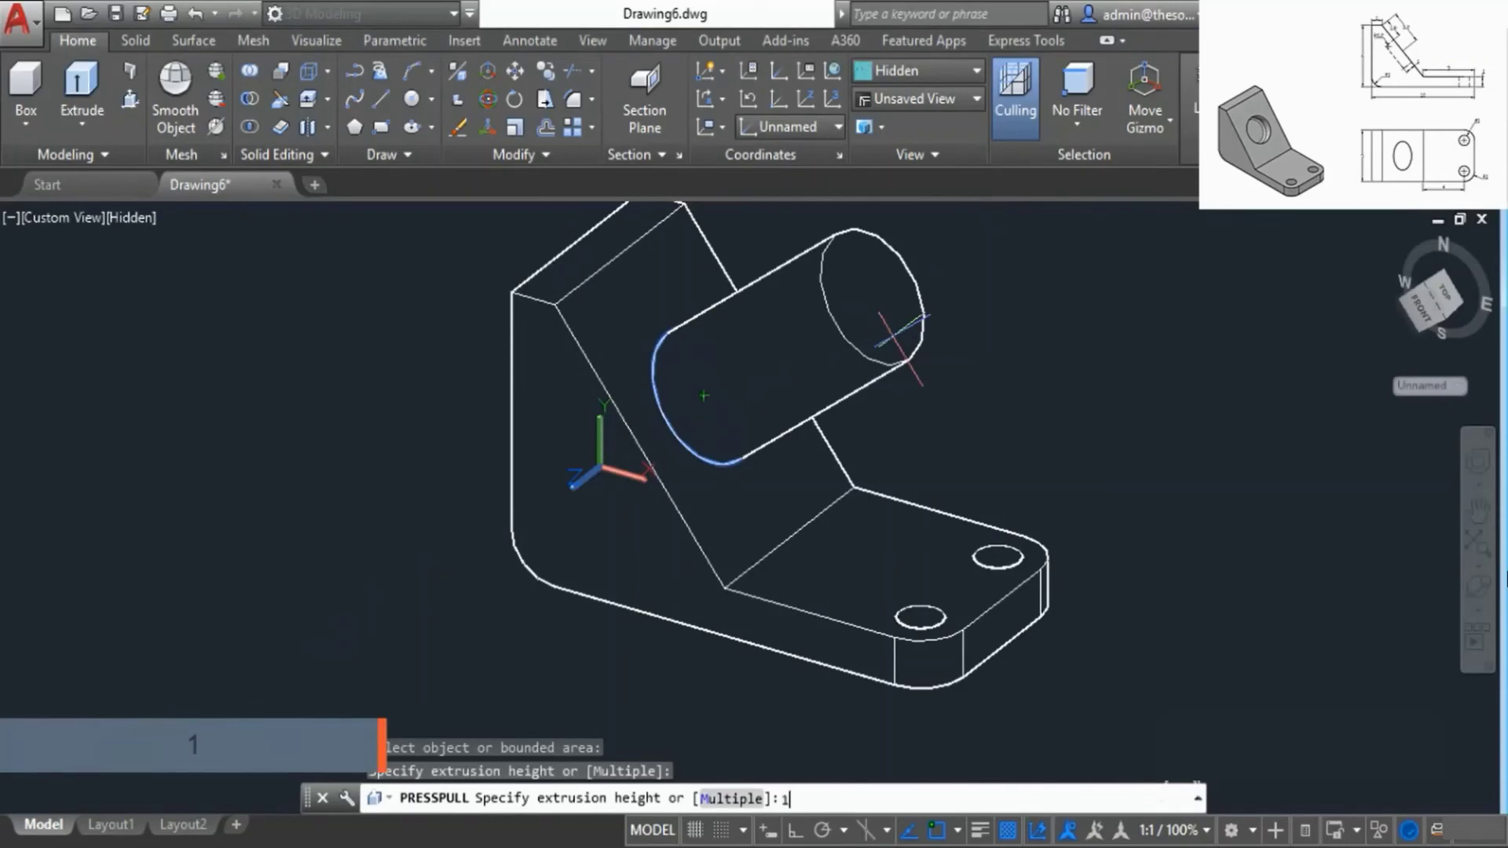
pyautogui.press('Return')
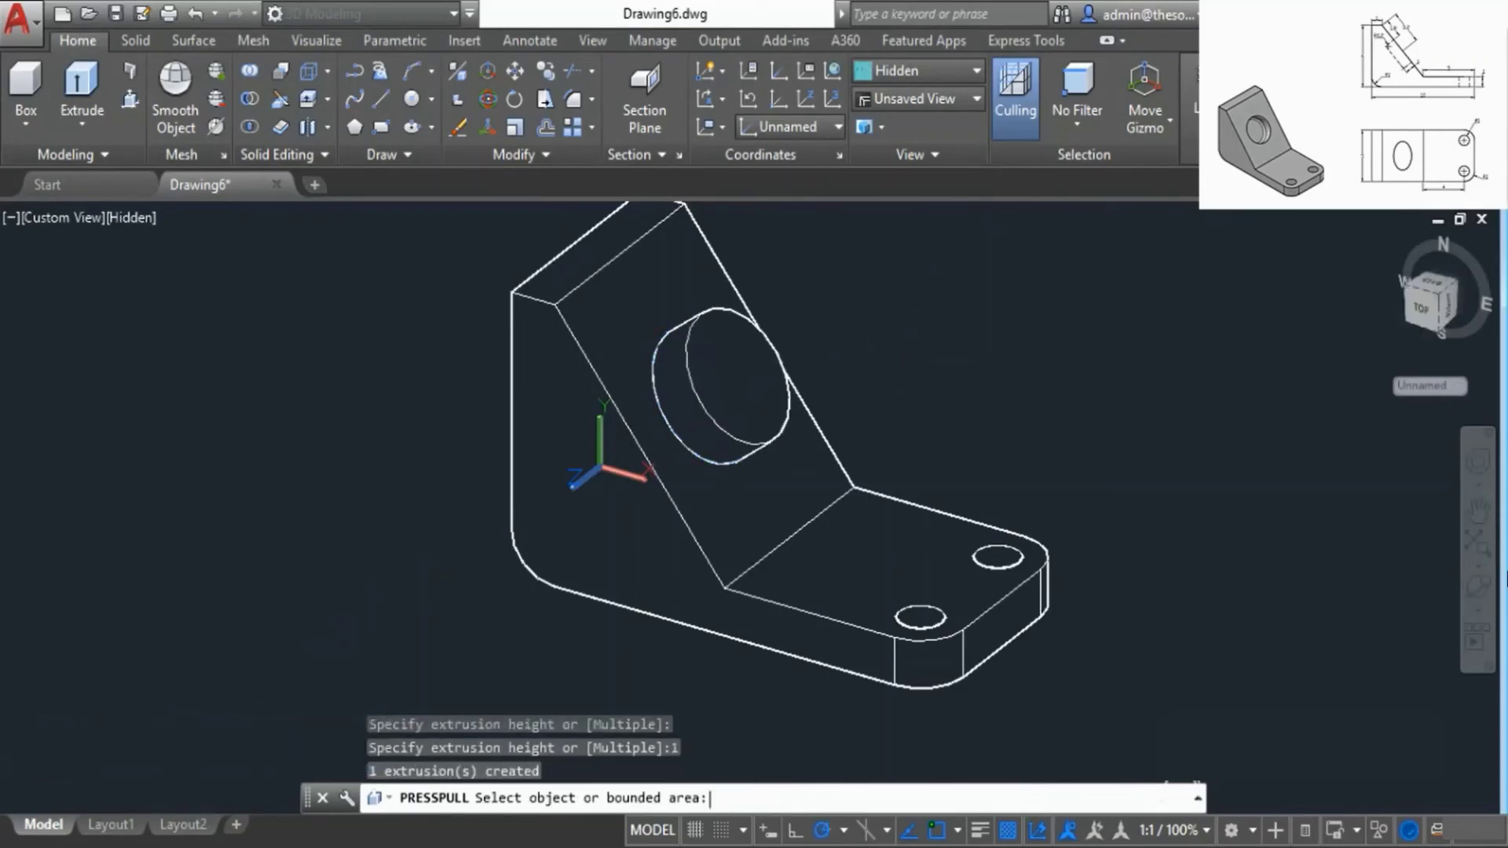
pyautogui.hotkey('ctrl', 'z')
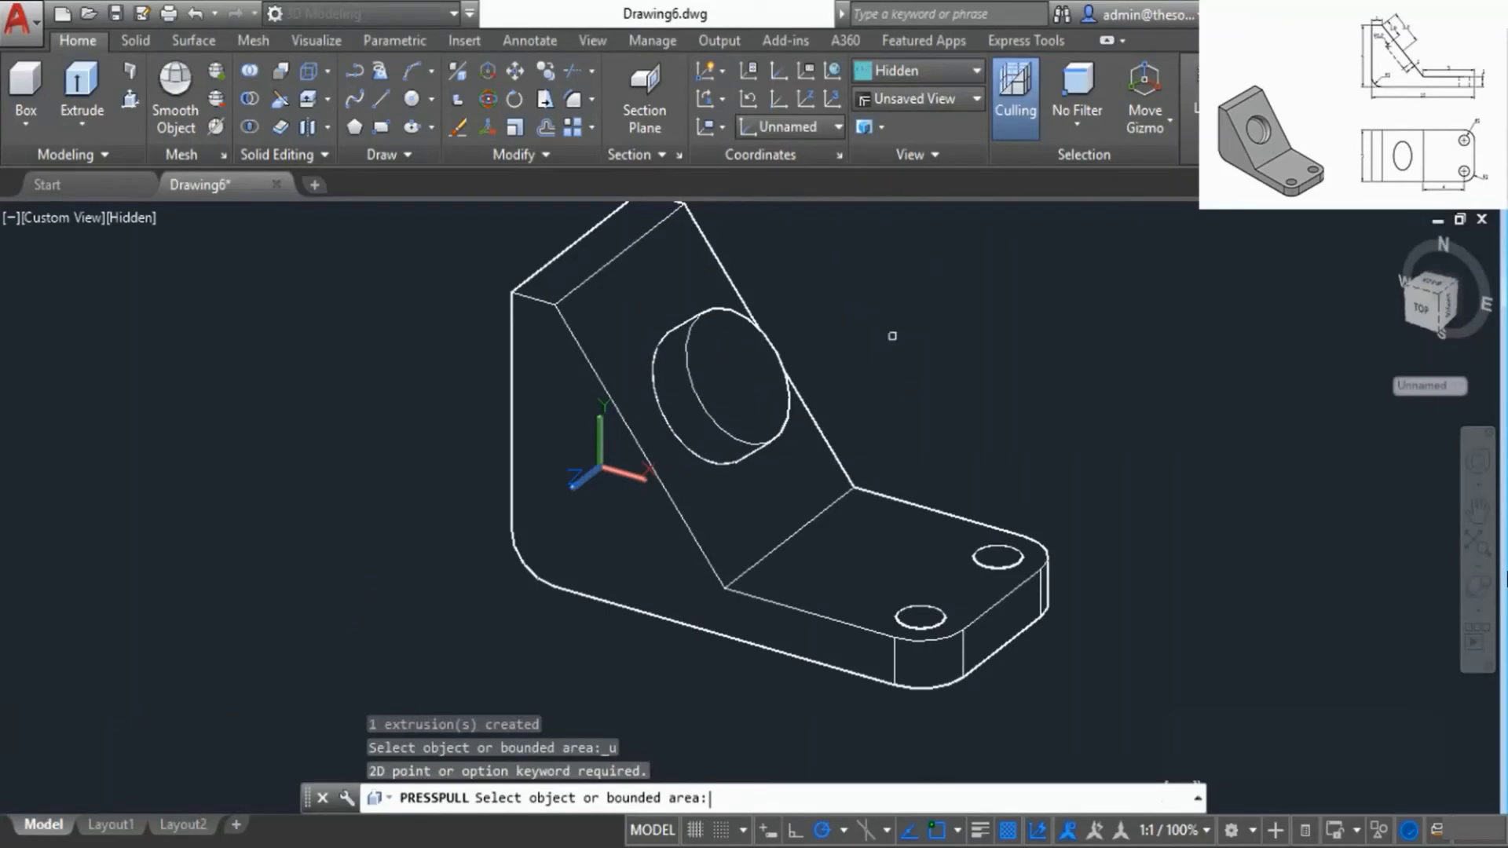
pyautogui.press('Escape')
pyautogui.hotkey('ctrl', 'z')
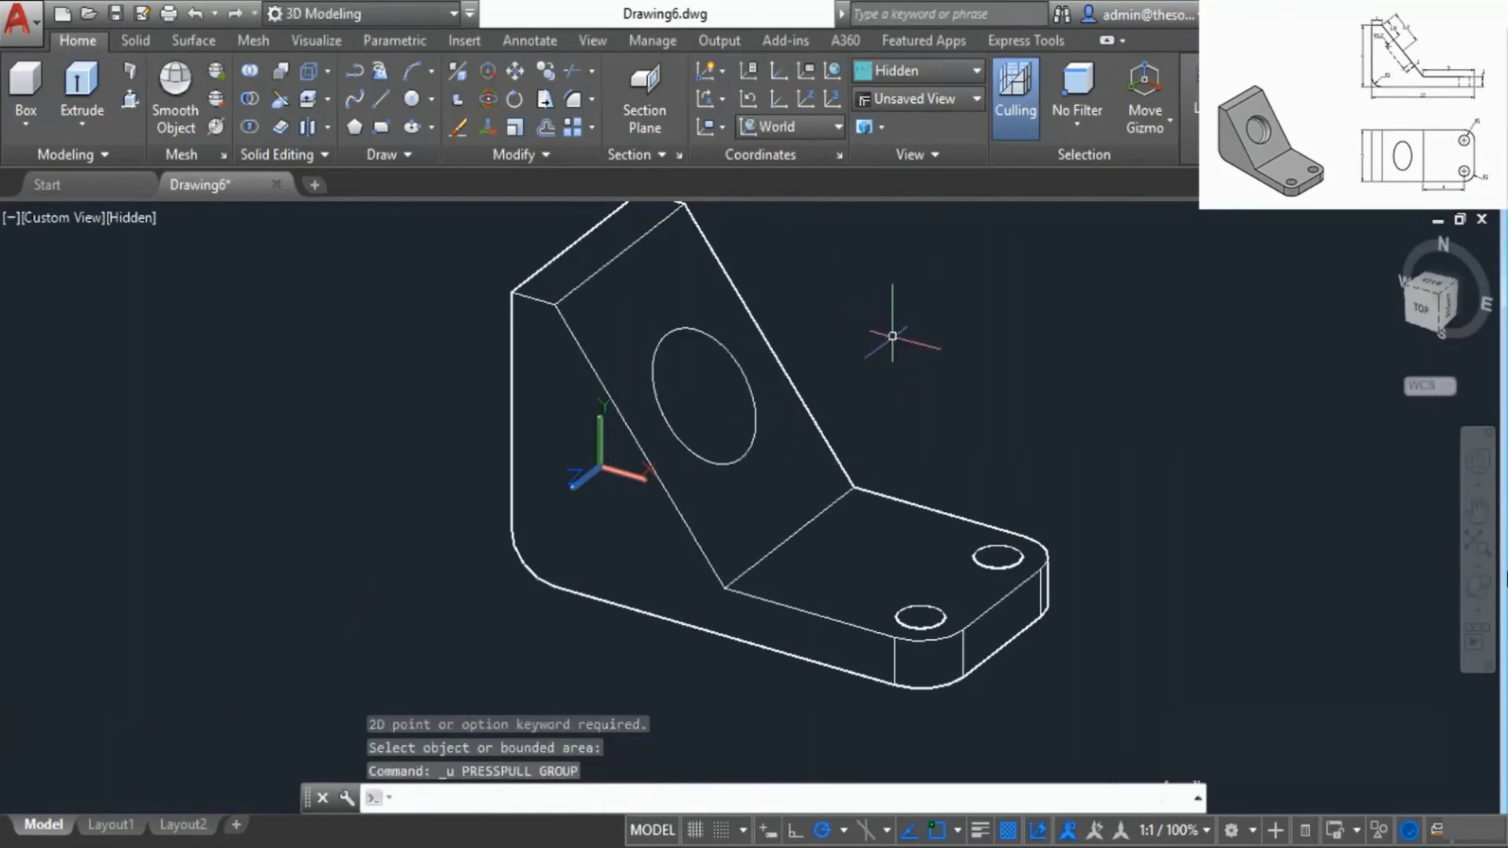
# - Press-pull the circle -1 into the upright to cut the round hole
pyautogui.click(127, 100)
pyautogui.click(695, 381)
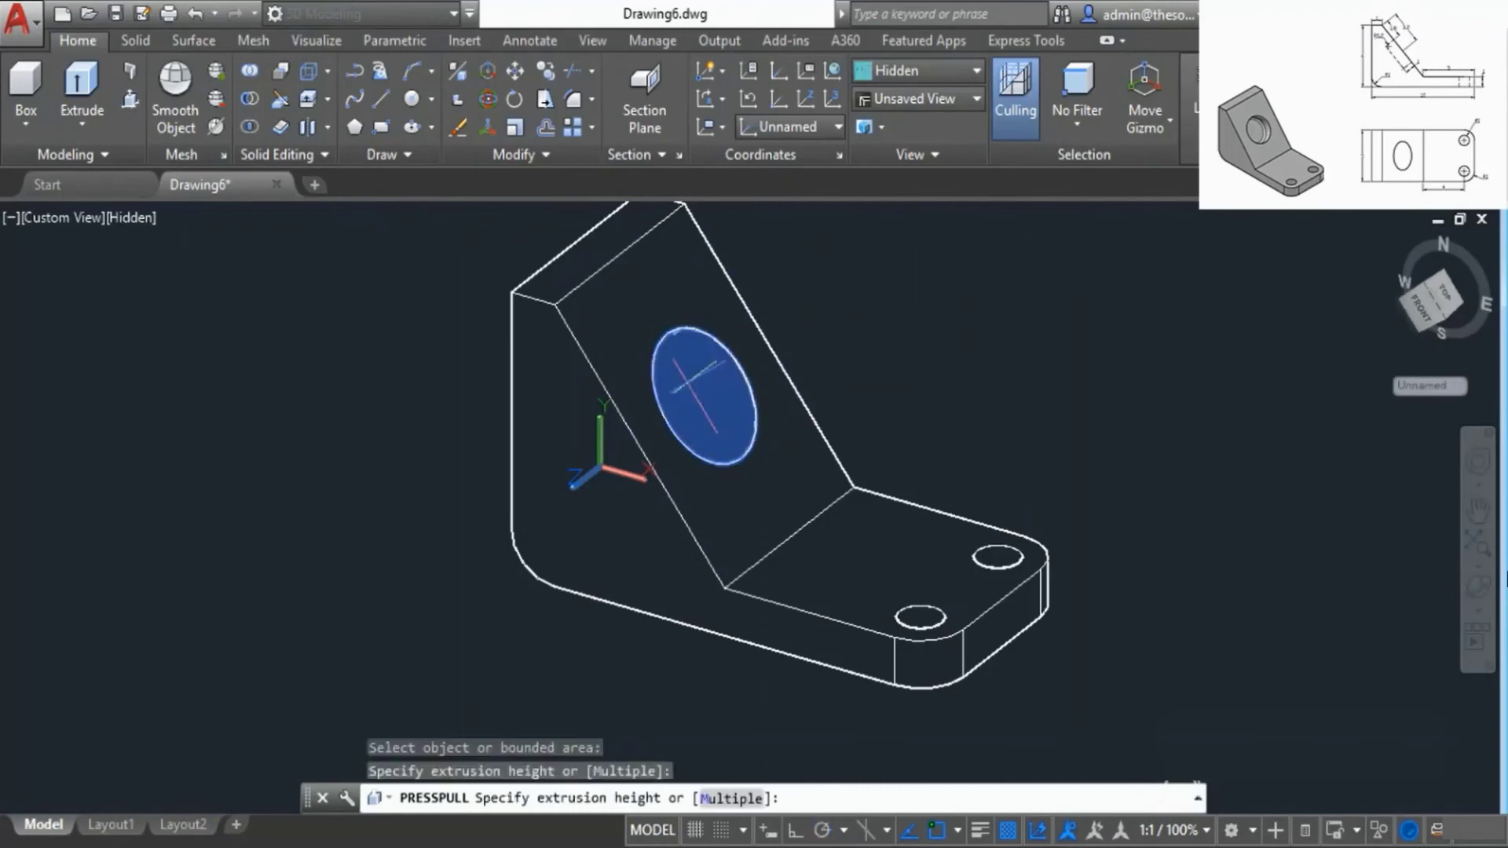
pyautogui.write('-1')
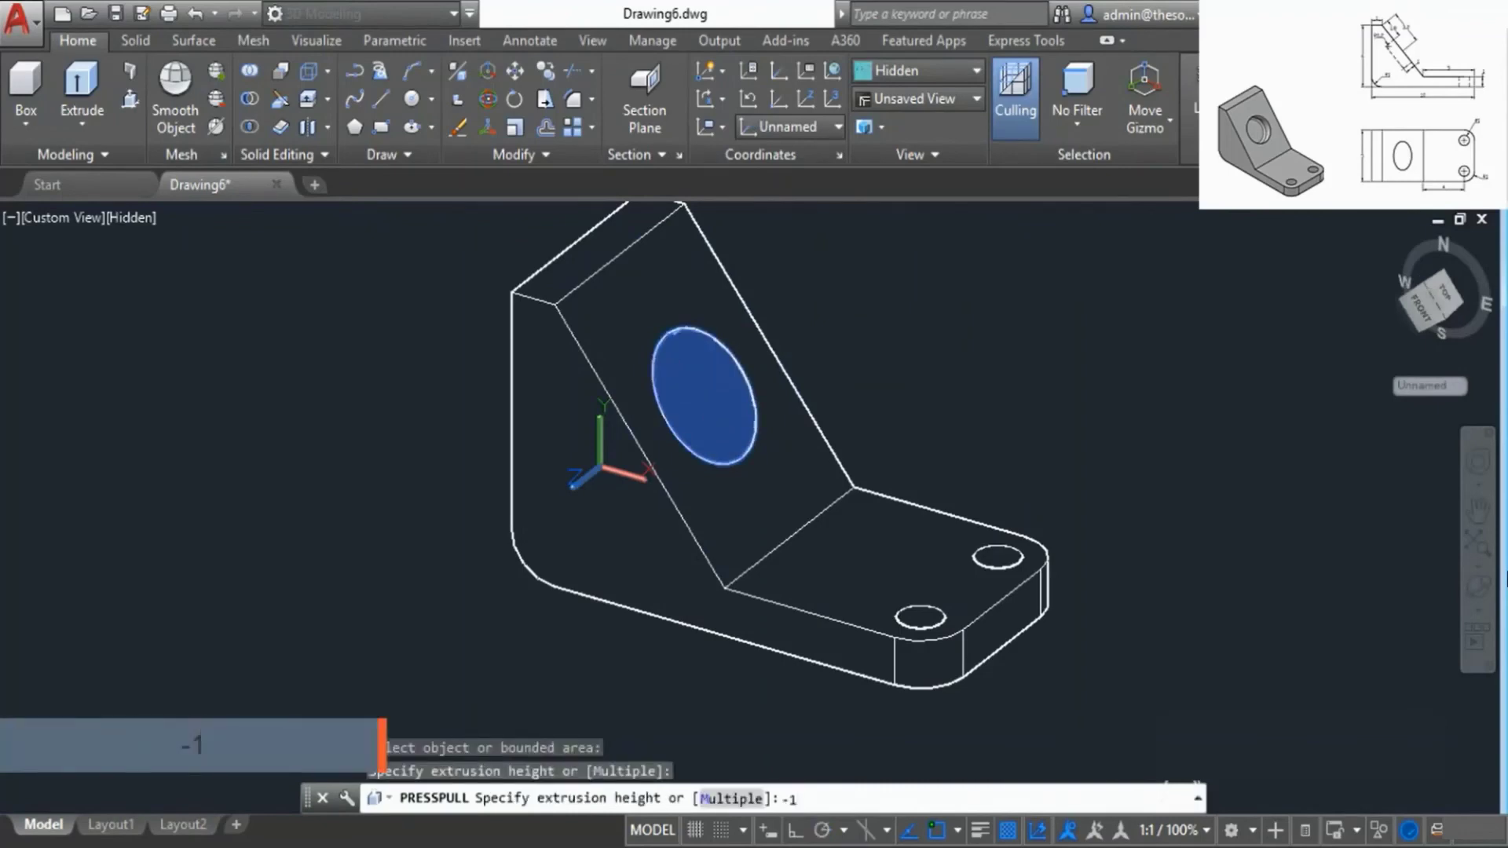
pyautogui.press('Return')
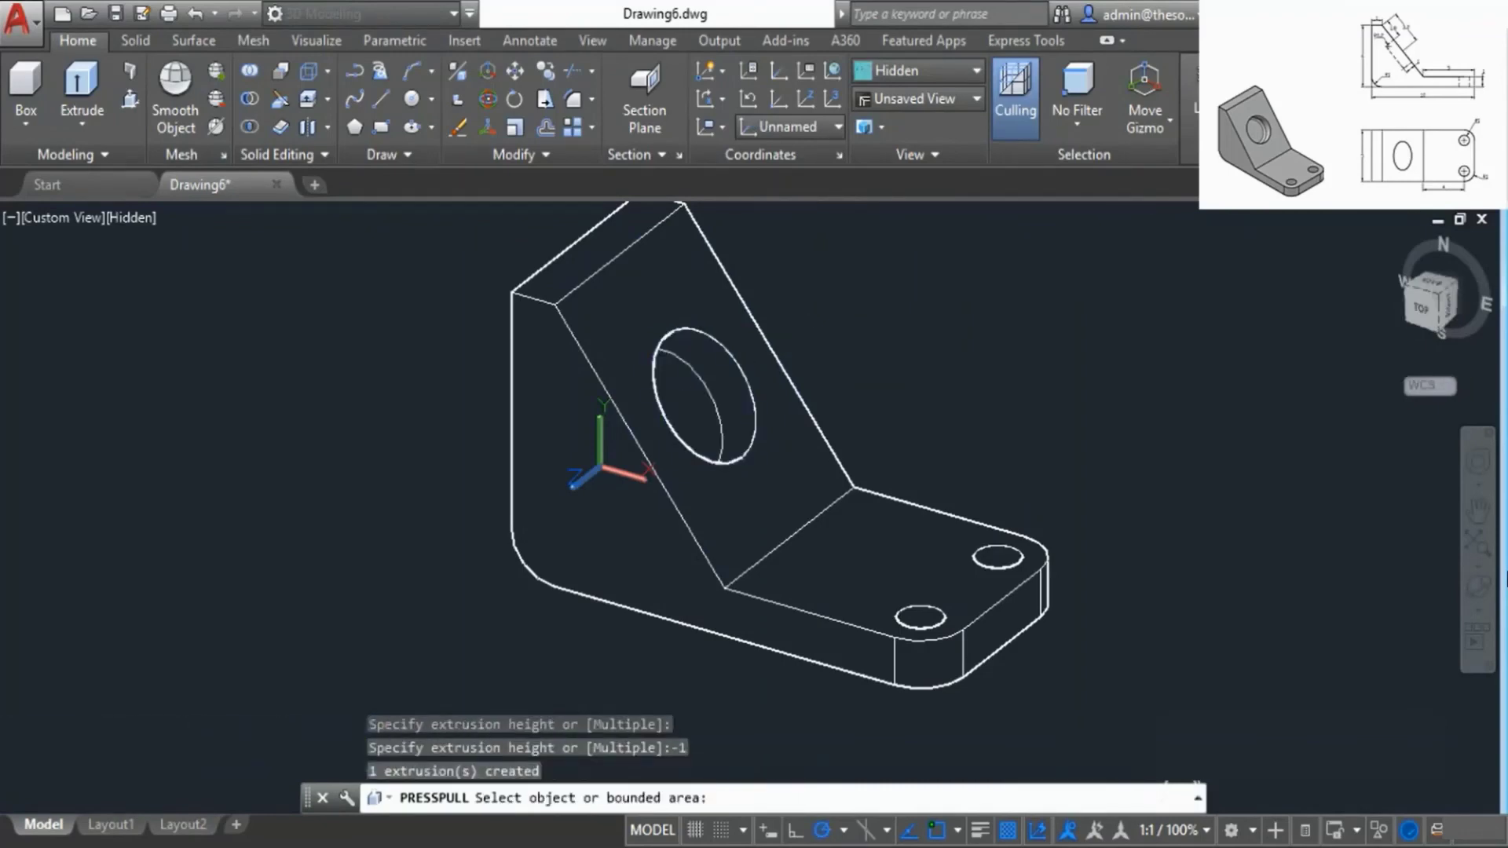
pyautogui.press('Return')
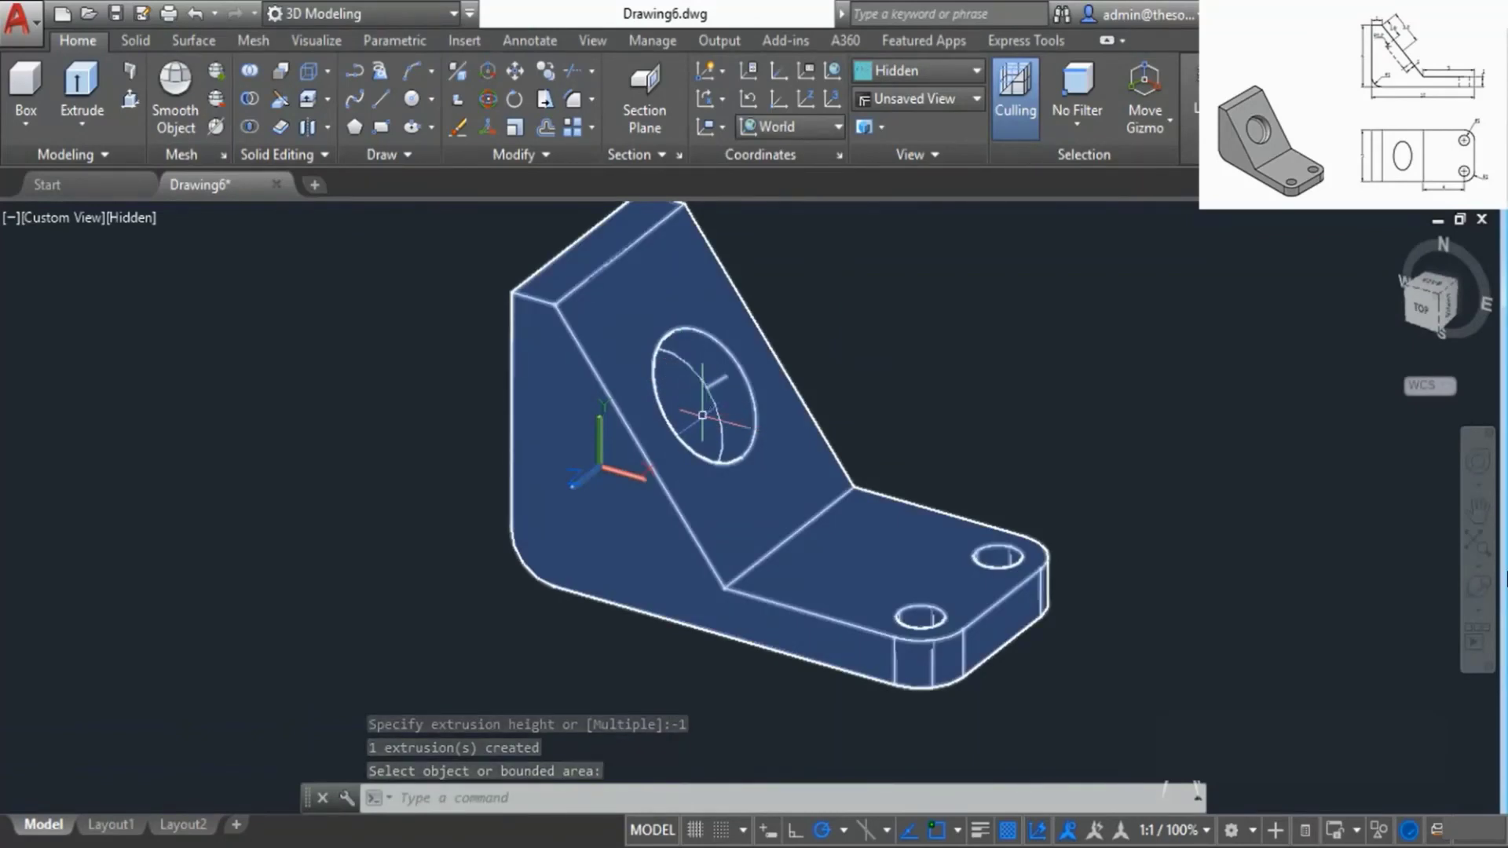
pyautogui.press('Return')
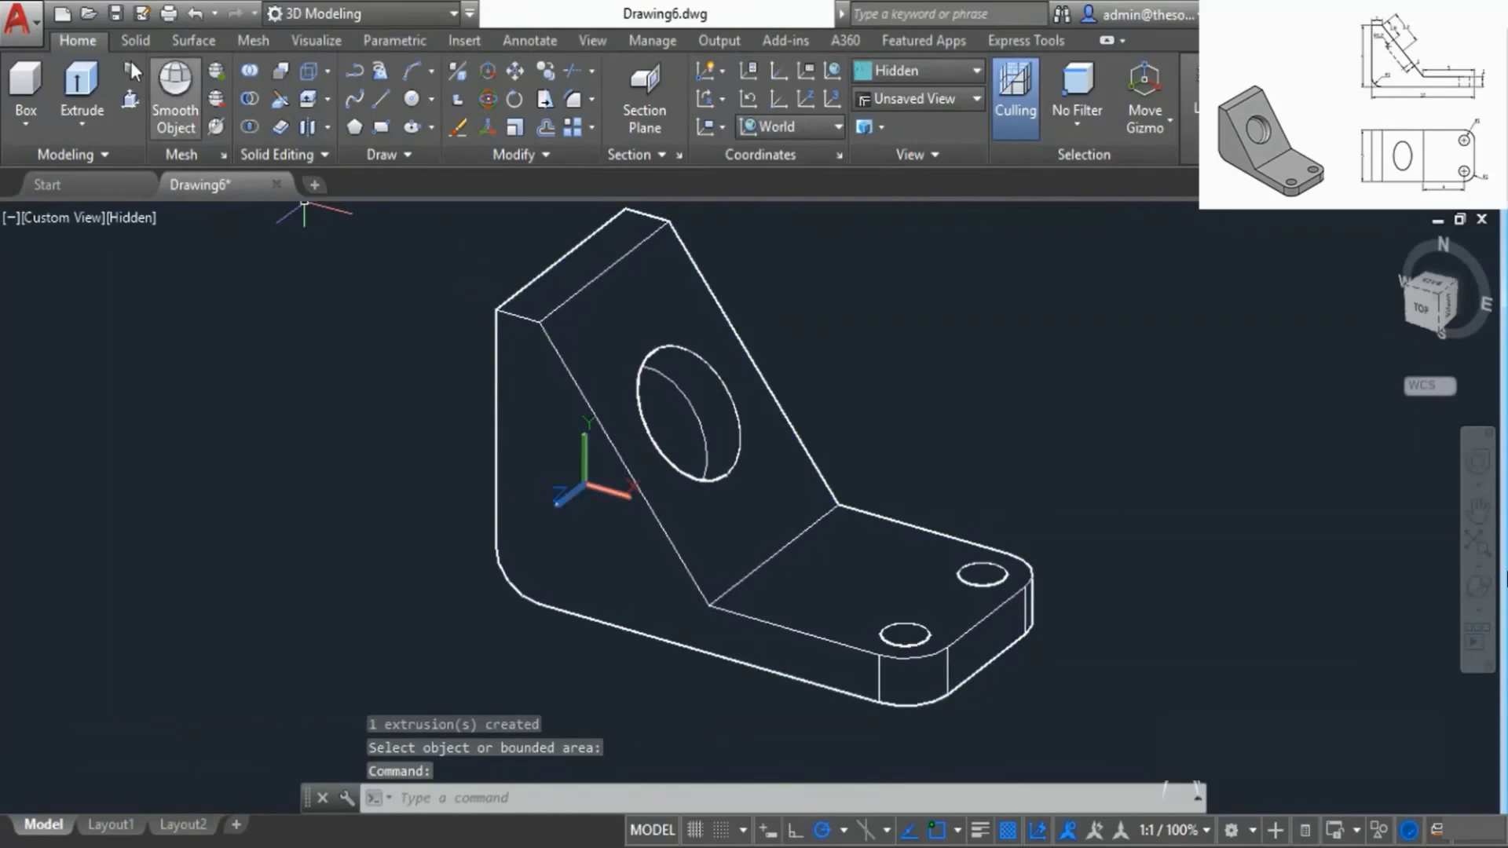
pyautogui.click(135, 40)
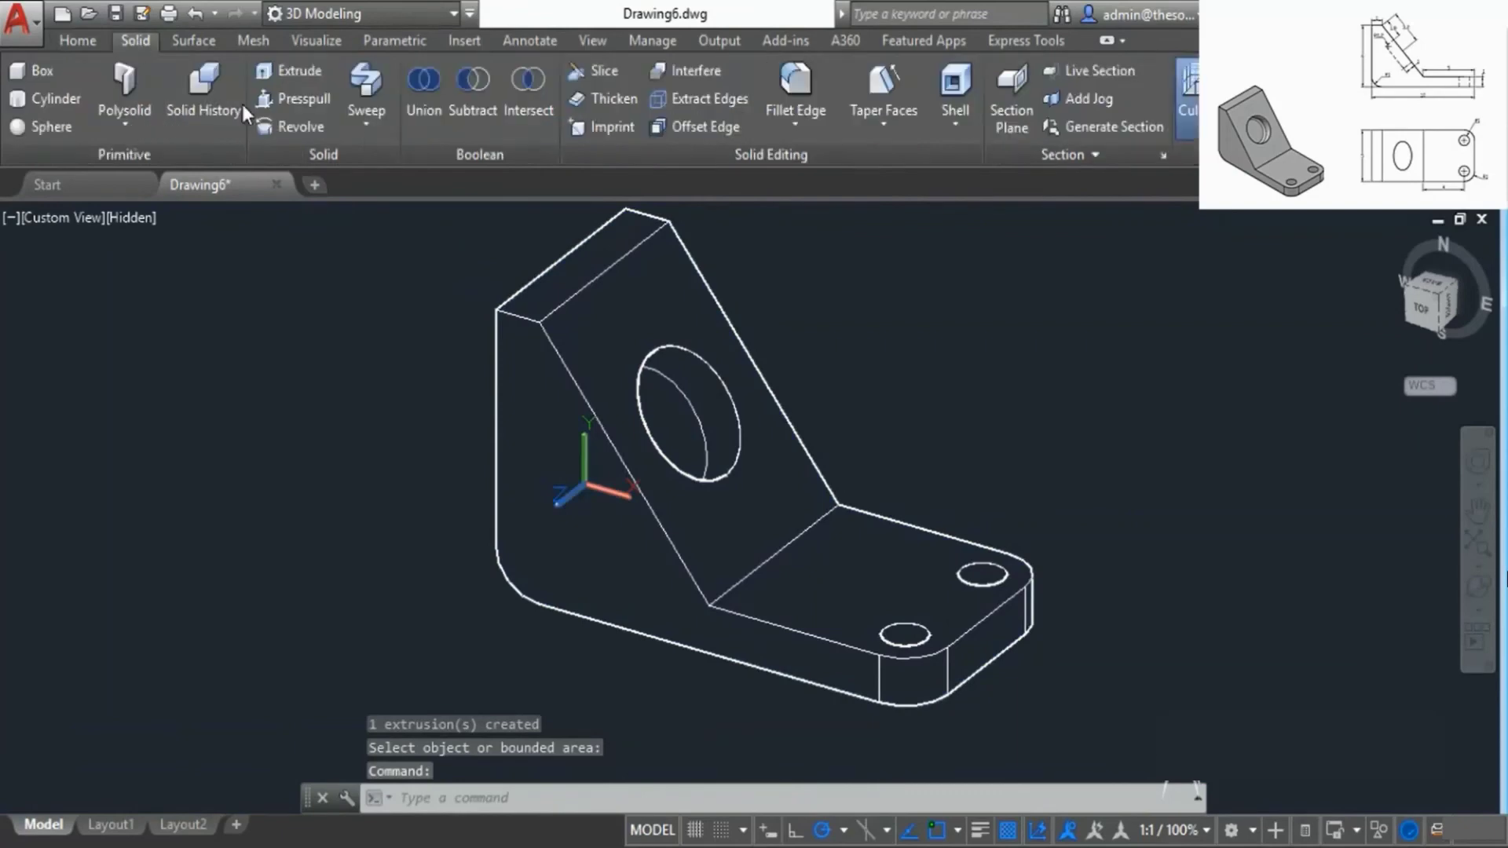
# - Apply a Fillet Edge of radius 0.2 to the rim edge of the upright's large hole
pyautogui.click(795, 82)
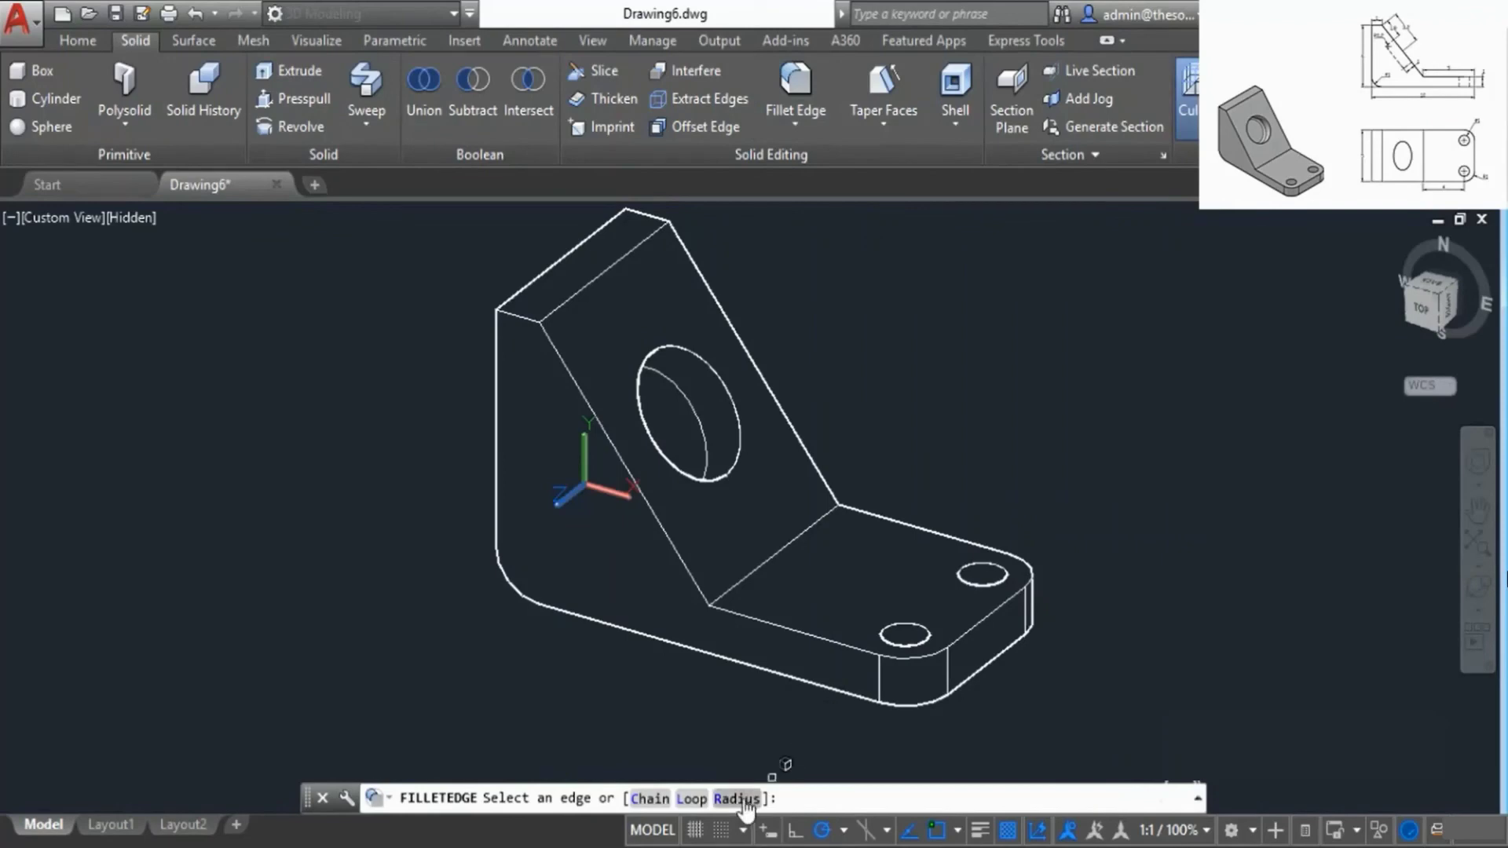
pyautogui.write('r')
pyautogui.press('Return')
pyautogui.write('0.')
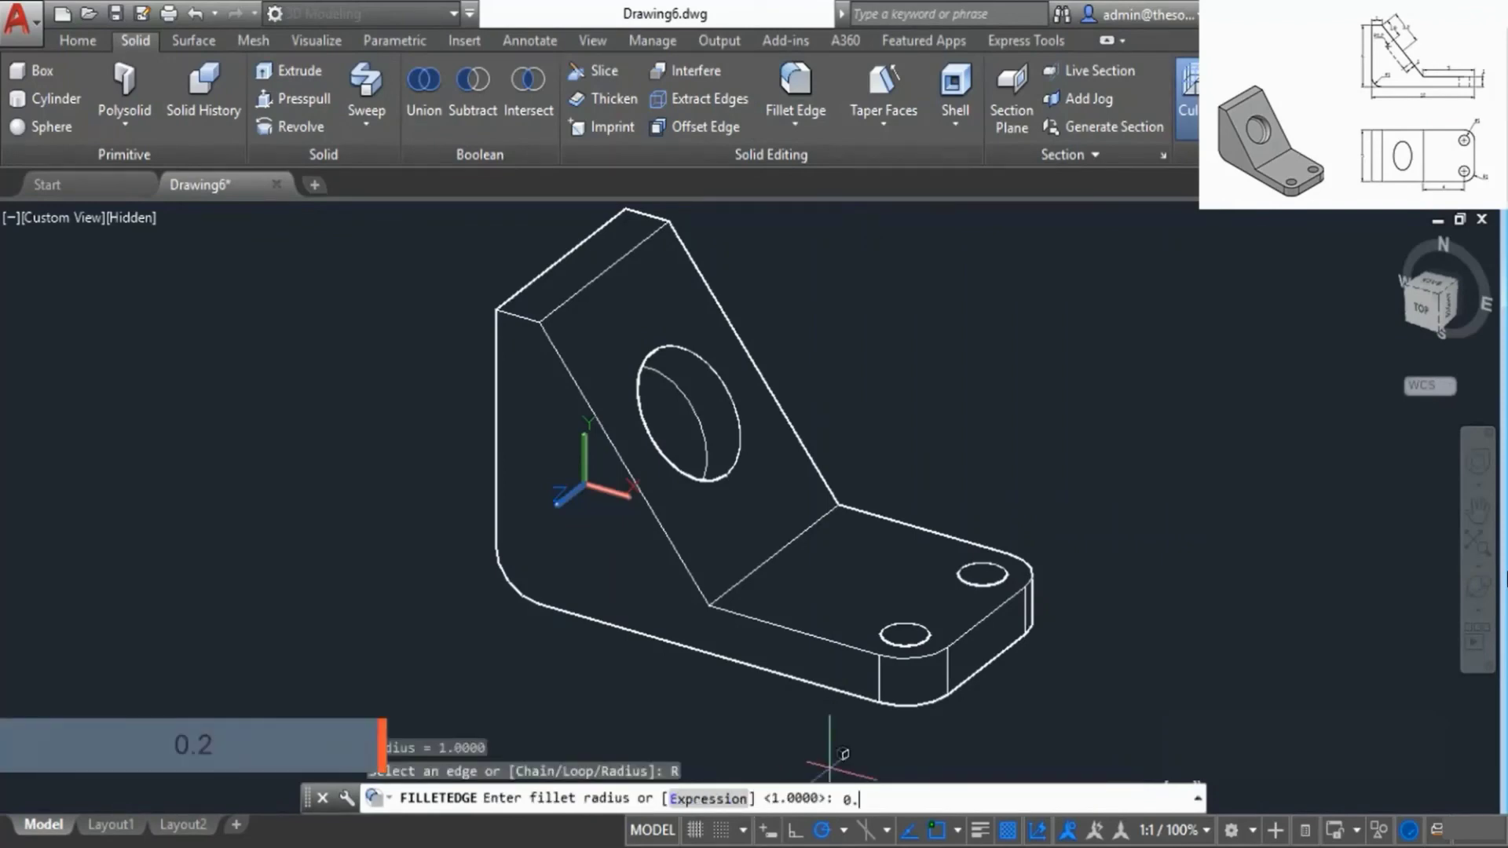
pyautogui.write('2')
pyautogui.press('Return')
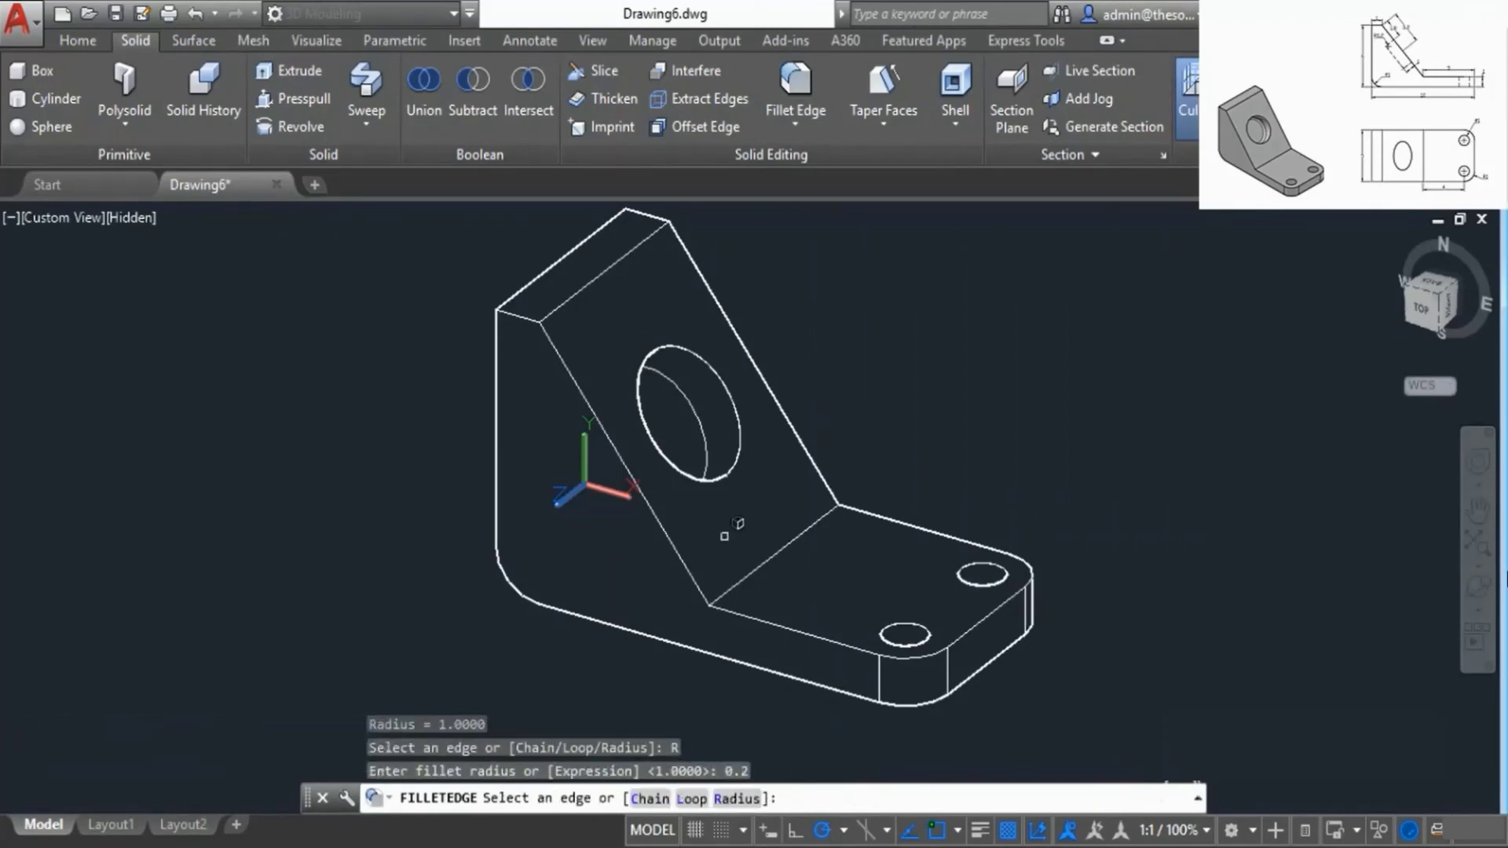
pyautogui.click(696, 413)
pyautogui.rightClick(904, 309)
pyautogui.click(922, 328)
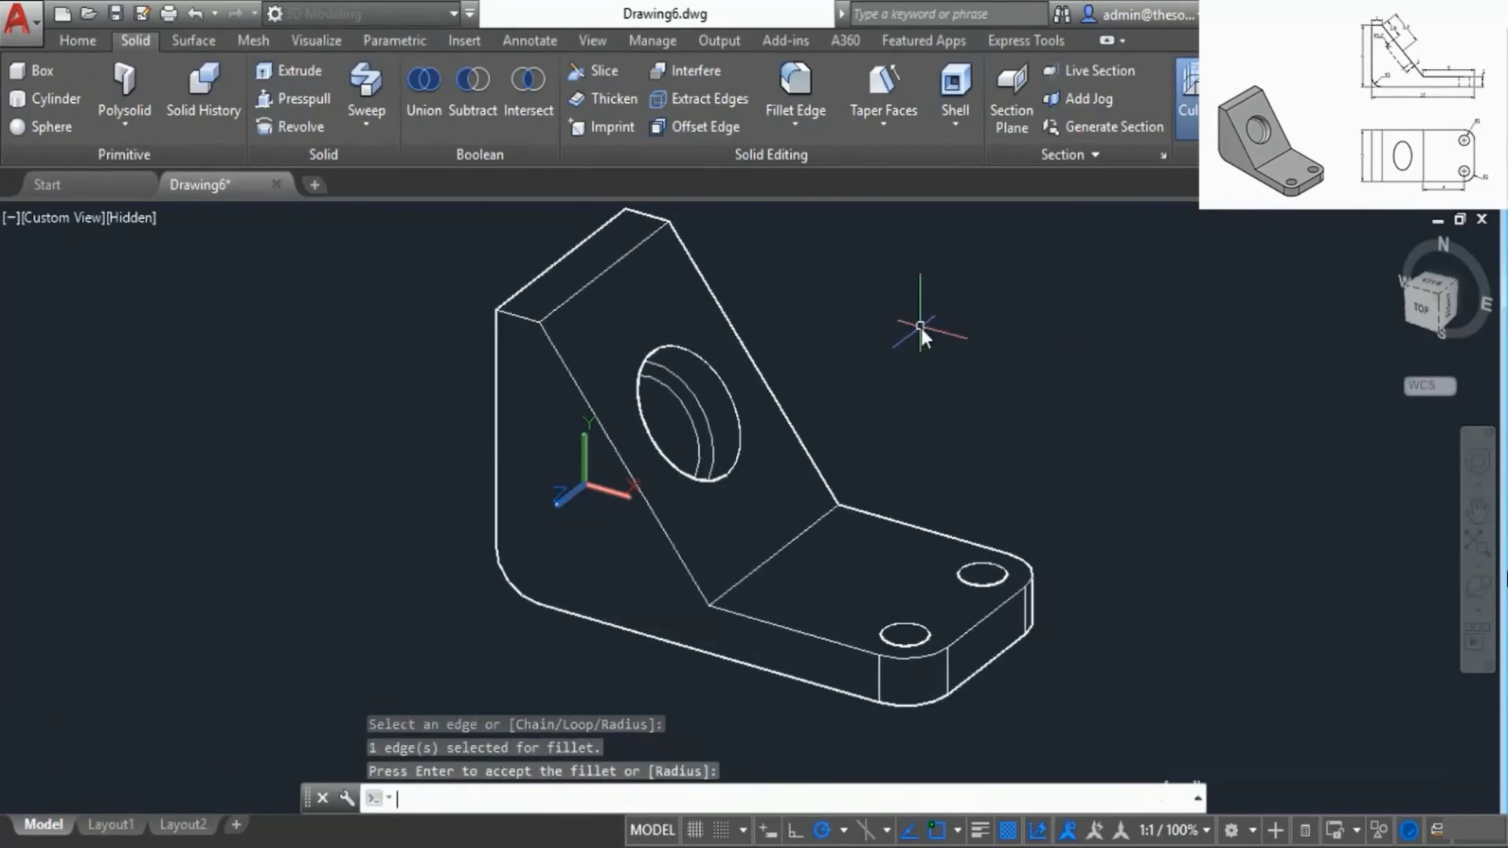